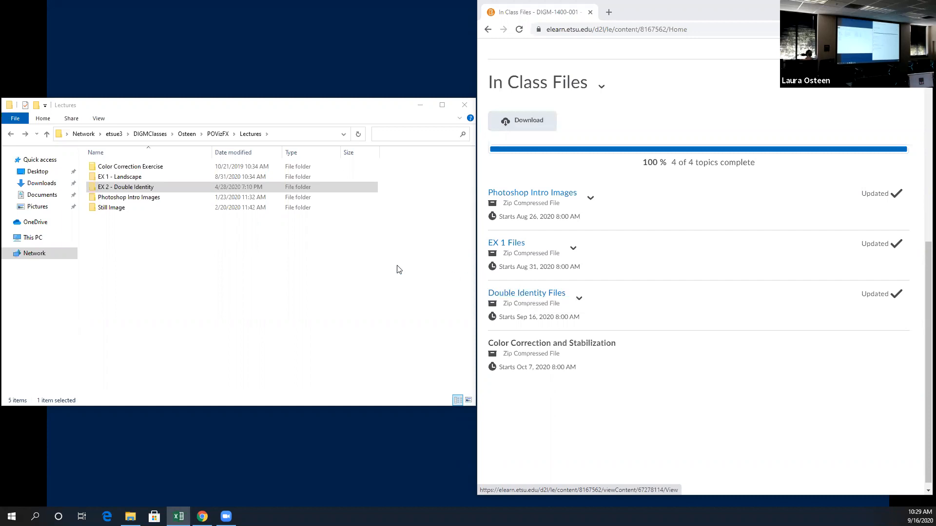
{"action": "left_click", "coordinate": [277, 136]}
{"action": "left_click", "coordinate": [275, 136]}
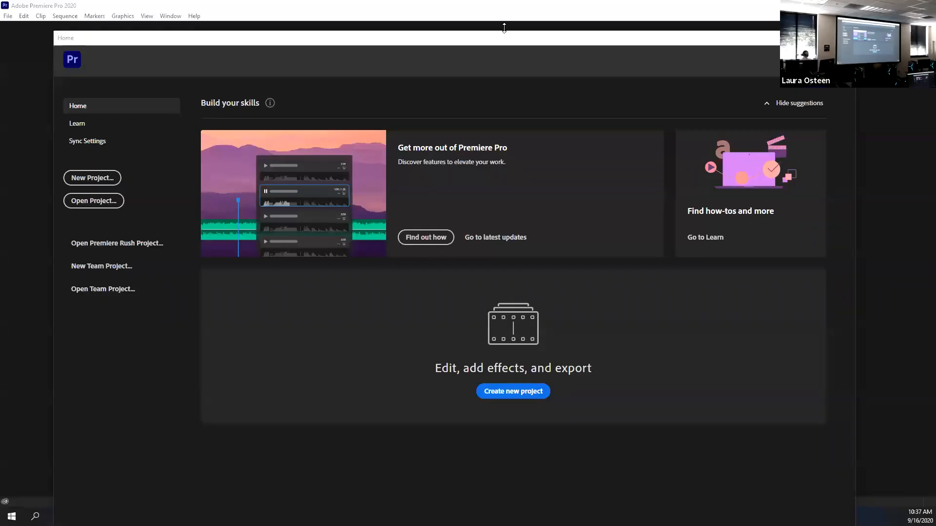
{"action": "left_click_drag", "start_coordinate": [399, 44], "coordinate": [400, 44]}
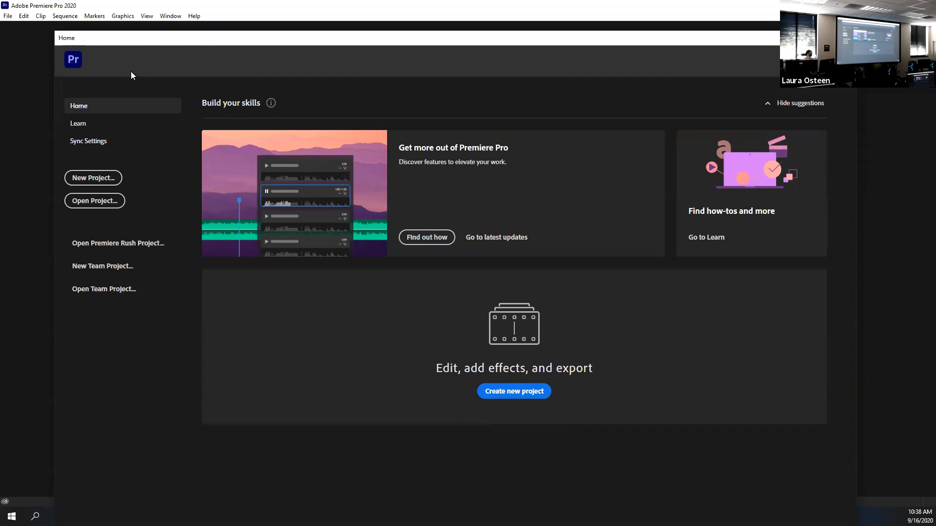
{"action": "left_click_drag", "start_coordinate": [640, 39], "coordinate": [645, 37]}
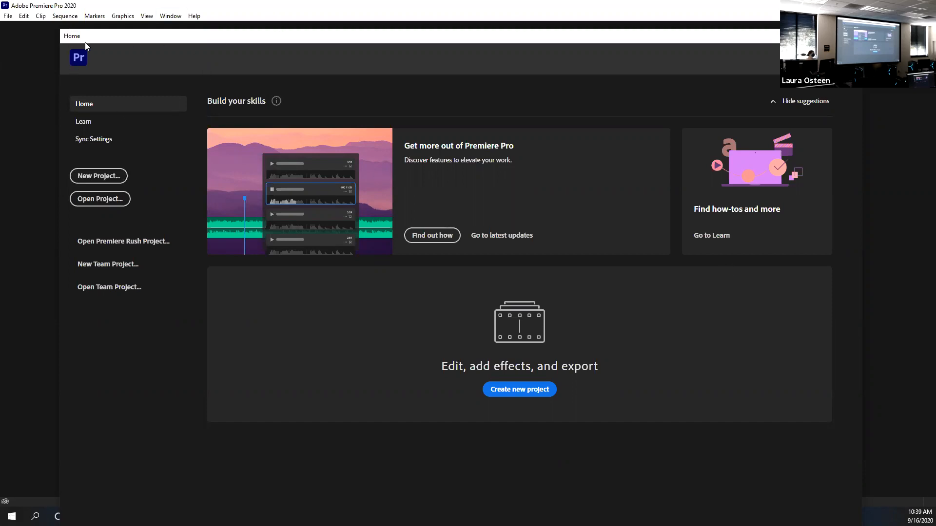
{"action": "left_click_drag", "start_coordinate": [108, 42], "coordinate": [121, 41]}
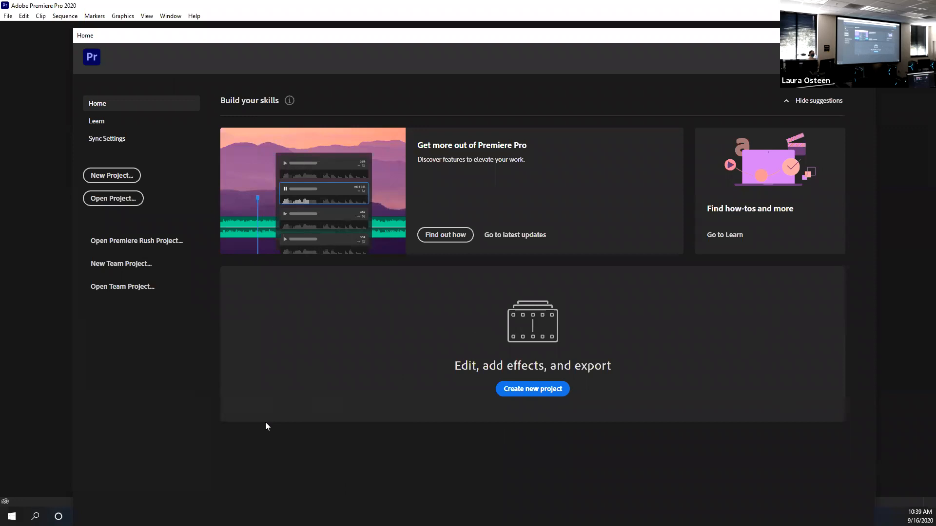
Step: Start a new project and name it PremiereLesson
{"action": "left_click", "coordinate": [106, 182]}
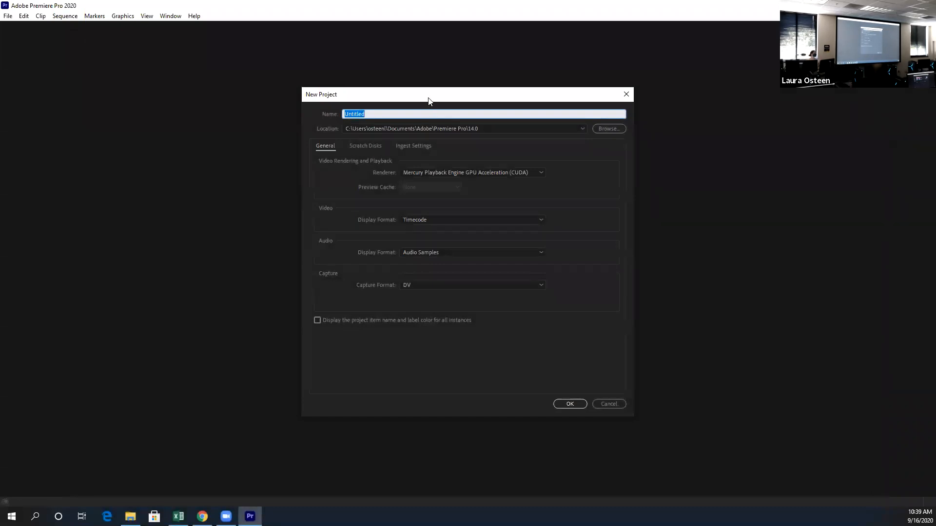
{"action": "left_click_drag", "start_coordinate": [426, 101], "coordinate": [438, 95]}
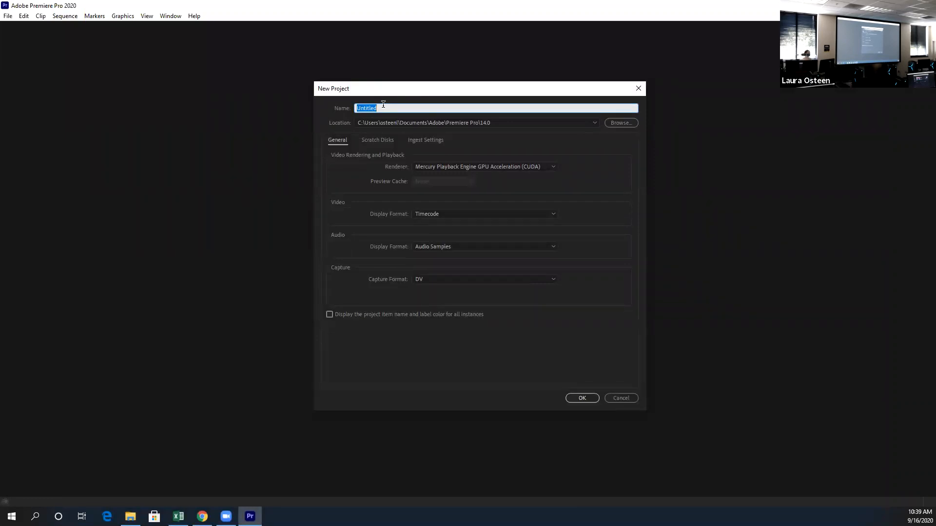
{"action": "type", "text": "PremiereLesson"}
{"action": "left_click", "coordinate": [616, 123]}
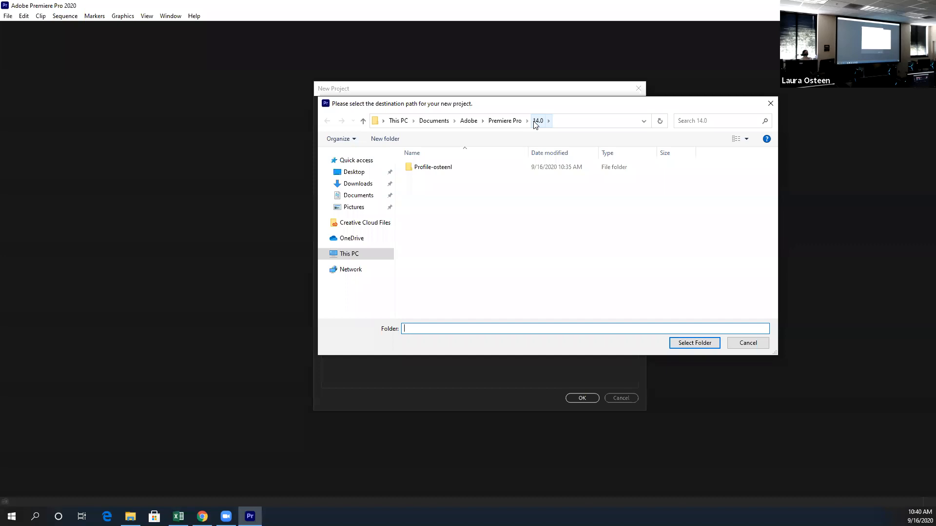
{"action": "left_click", "coordinate": [361, 195]}
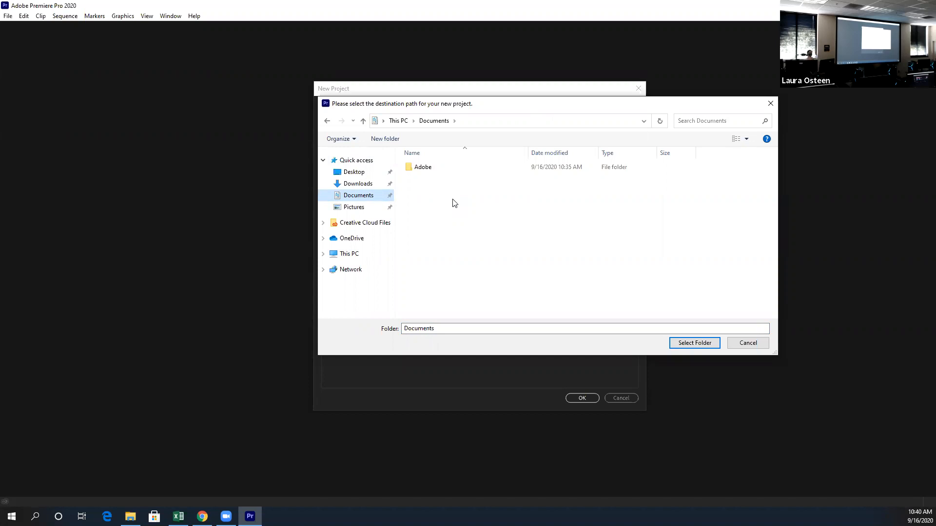
{"action": "left_click", "coordinate": [497, 120]}
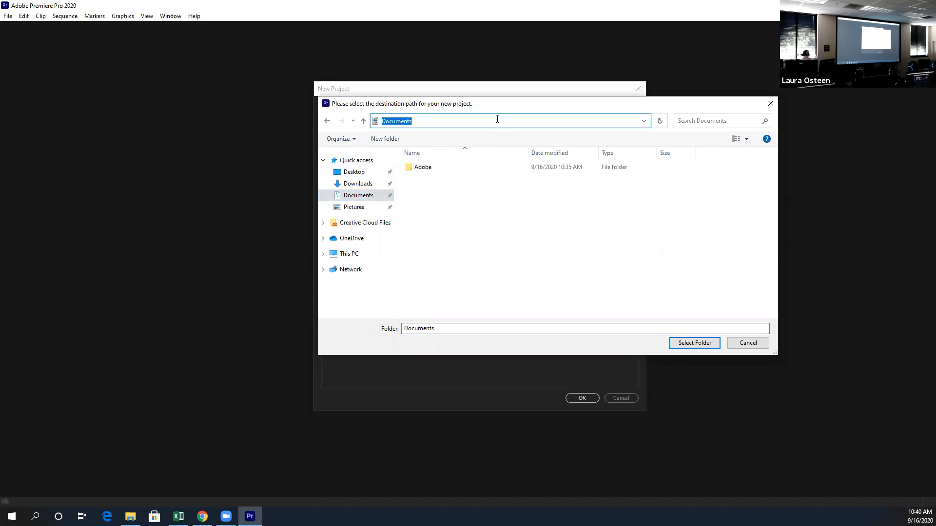
{"action": "type", "text": "\\\\etsue3"}
{"action": "key", "text": "Return"}
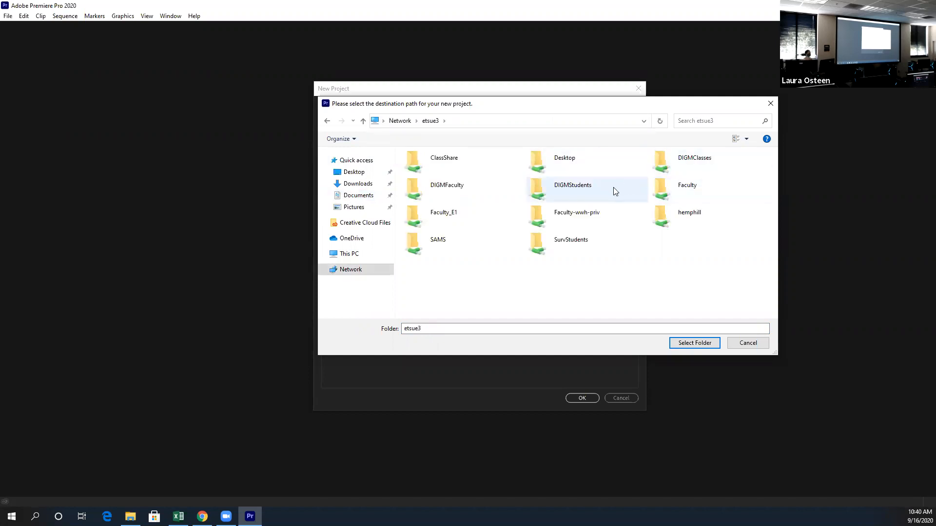
{"action": "double_click", "coordinate": [616, 190]}
{"action": "scroll", "coordinate": [463, 241], "scroll_direction": "down", "scroll_amount": 7}
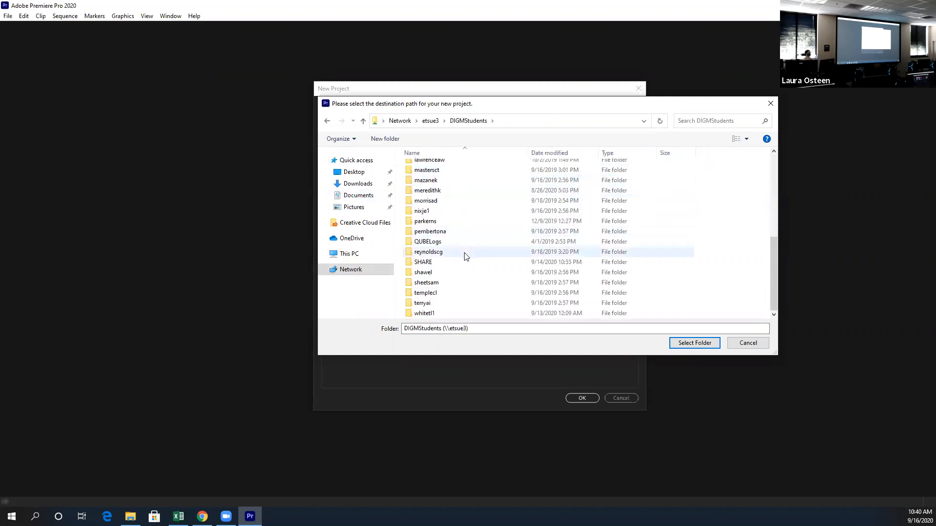
{"action": "left_click", "coordinate": [475, 262]}
{"action": "double_click", "coordinate": [476, 262]}
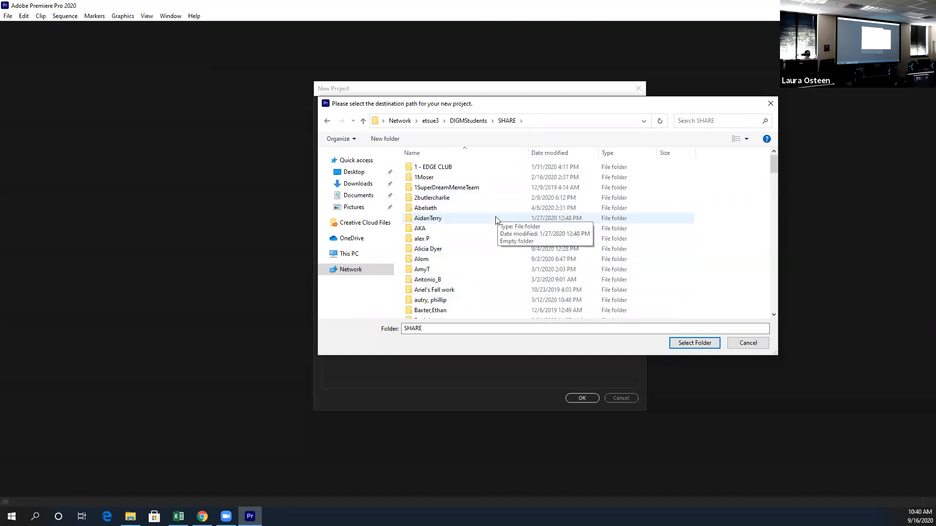
{"action": "left_click", "coordinate": [748, 342]}
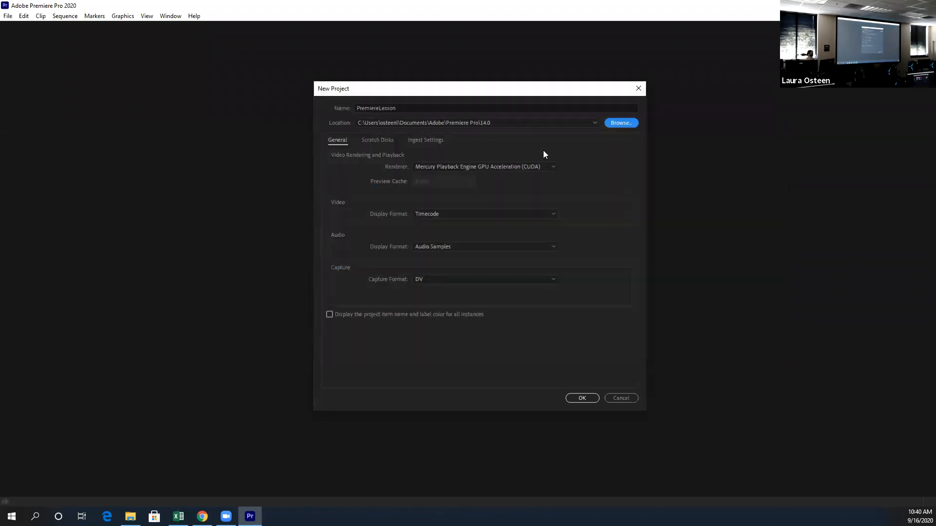
Step: Set the new project's save location to the Documents folder
{"action": "left_click", "coordinate": [621, 122]}
{"action": "left_click", "coordinate": [358, 195]}
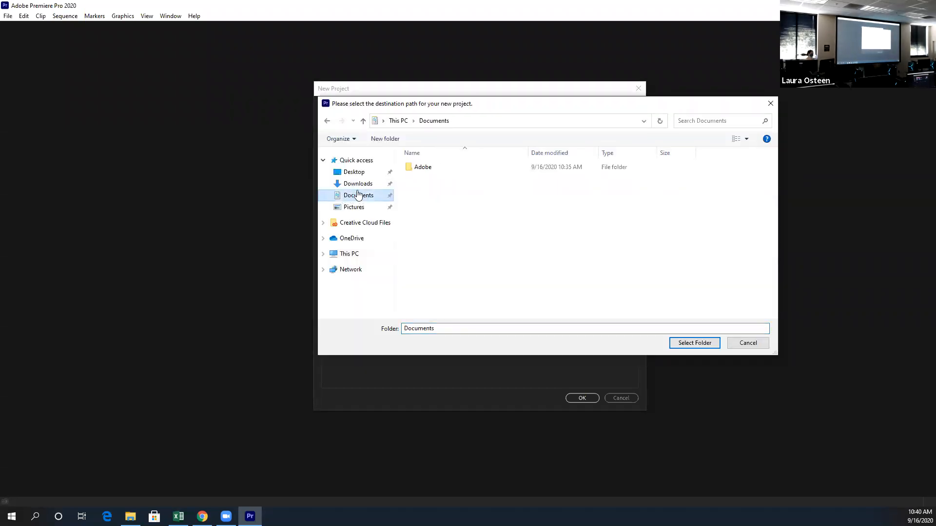
{"action": "left_click", "coordinate": [695, 343]}
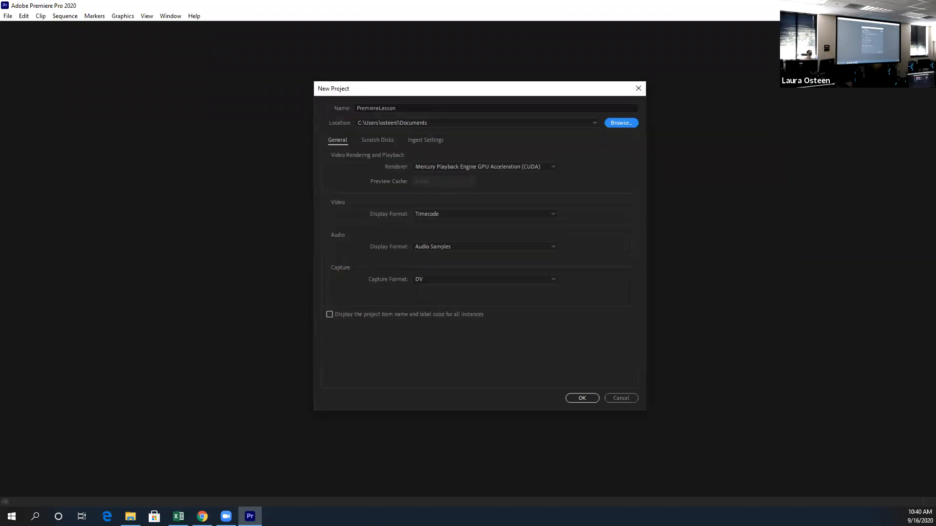
Step: Examine the available options for the renderer, the video display format and the audio display format
{"action": "left_click", "coordinate": [488, 167]}
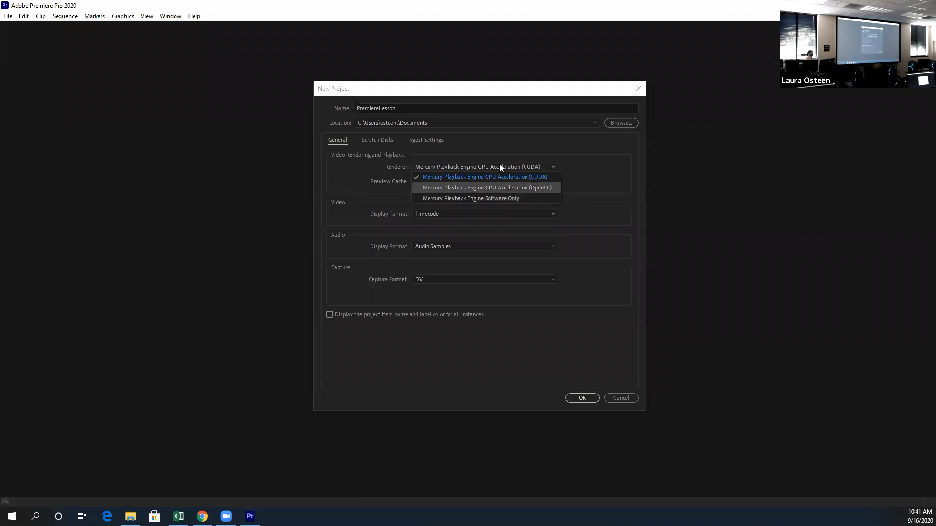
{"action": "left_click", "coordinate": [585, 182]}
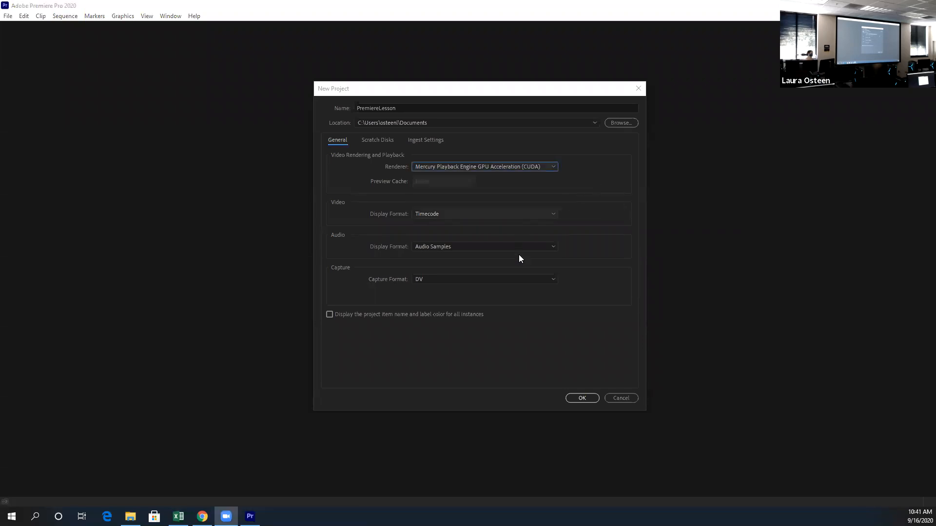
{"action": "left_click", "coordinate": [432, 215]}
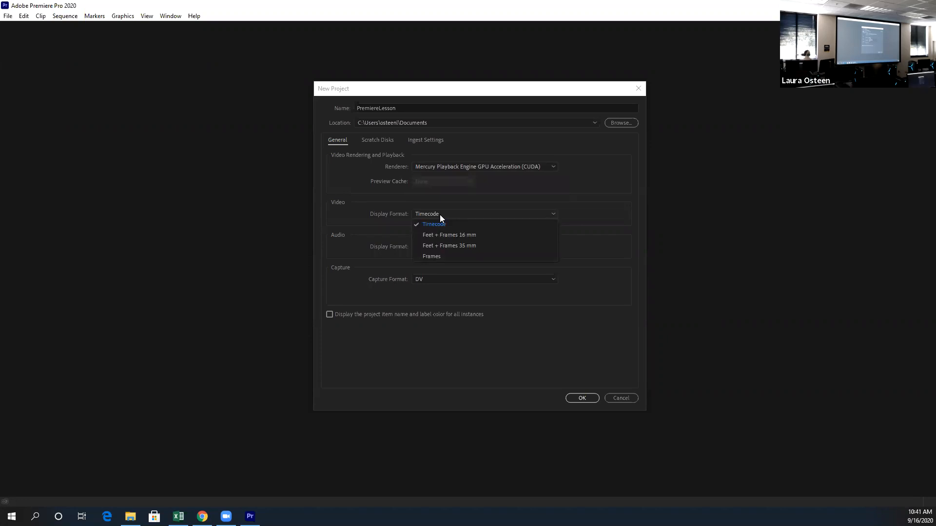
{"action": "left_click", "coordinate": [419, 271]}
{"action": "left_click", "coordinate": [429, 217]}
{"action": "left_click", "coordinate": [381, 262]}
{"action": "left_click", "coordinate": [414, 247]}
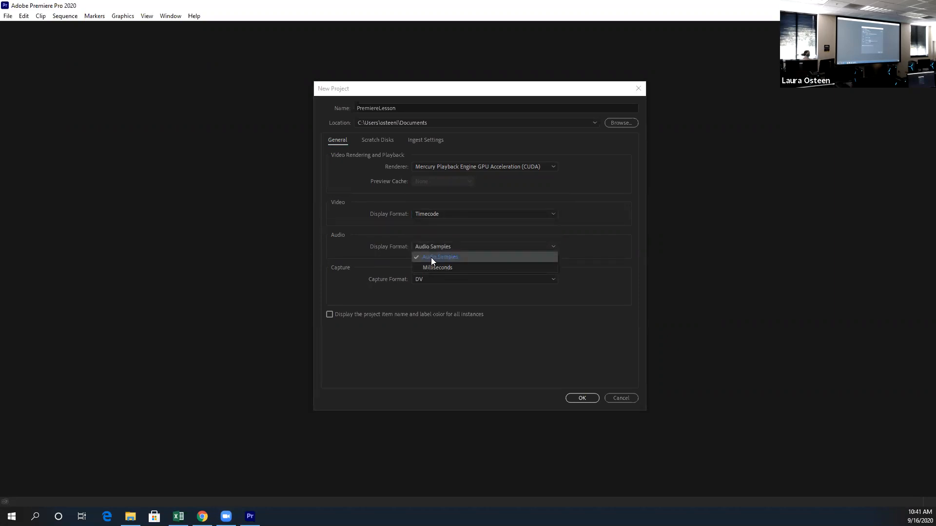
{"action": "left_click", "coordinate": [393, 263]}
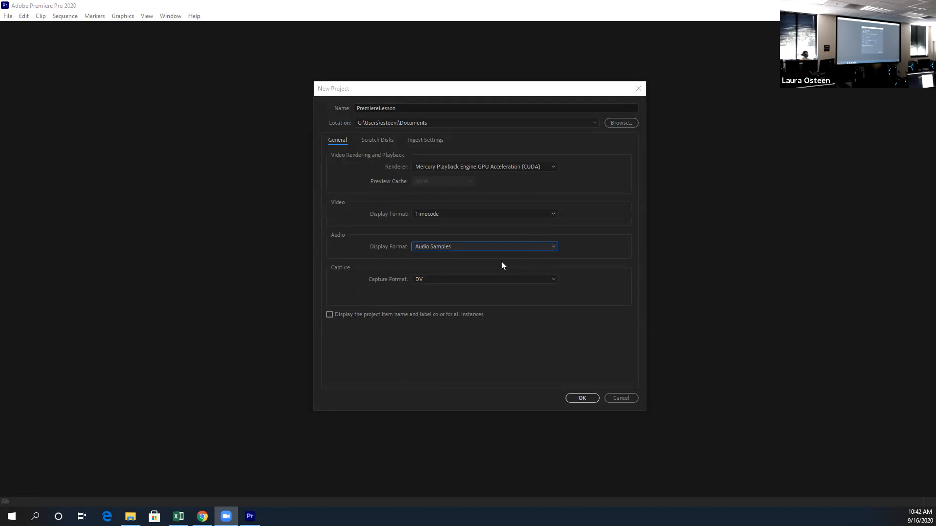
Step: Set the capture format to HDV and create the project after checking its scratch disk and ingest settings
{"action": "left_click", "coordinate": [431, 279]}
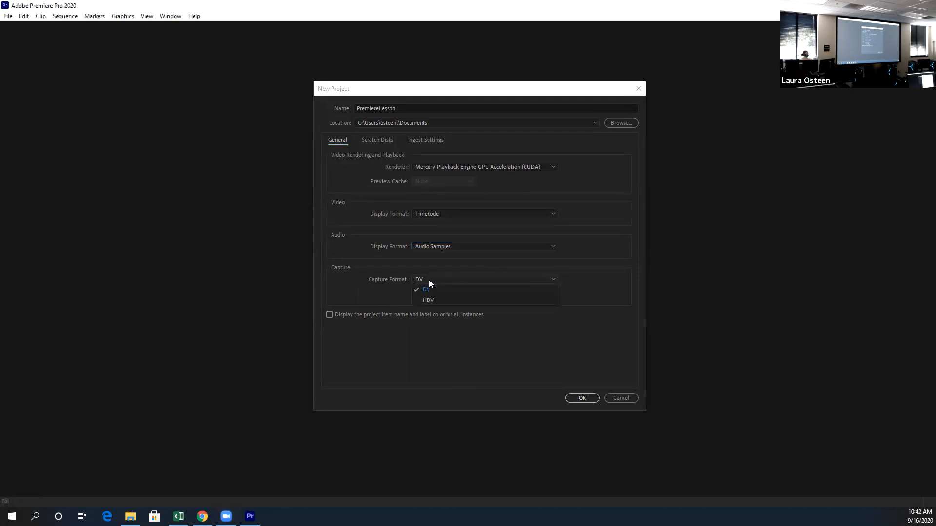
{"action": "left_click", "coordinate": [447, 300]}
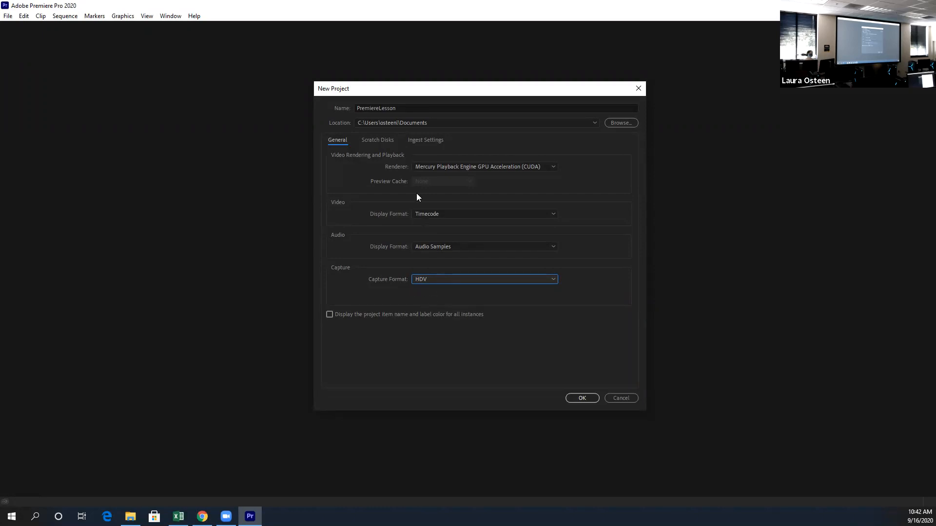
{"action": "left_click", "coordinate": [376, 142]}
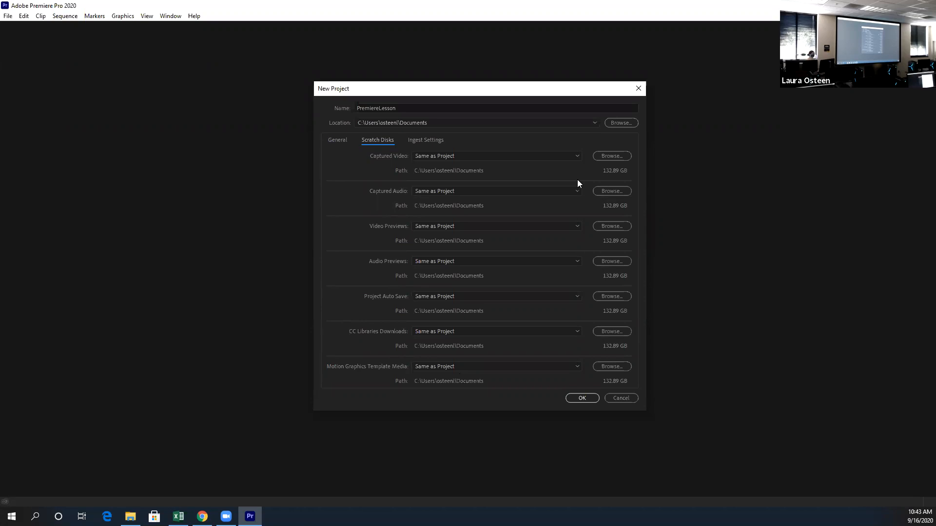
{"action": "left_click", "coordinate": [437, 140]}
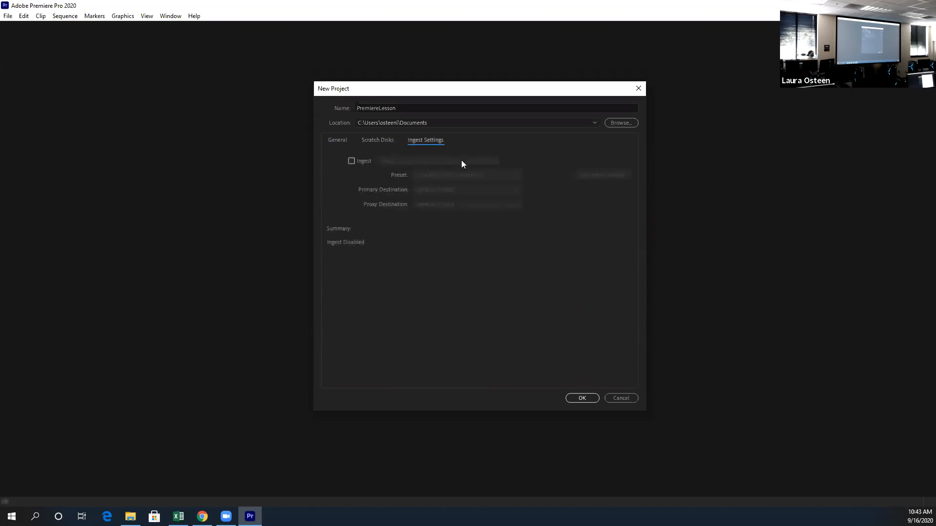
{"action": "left_click", "coordinate": [339, 143]}
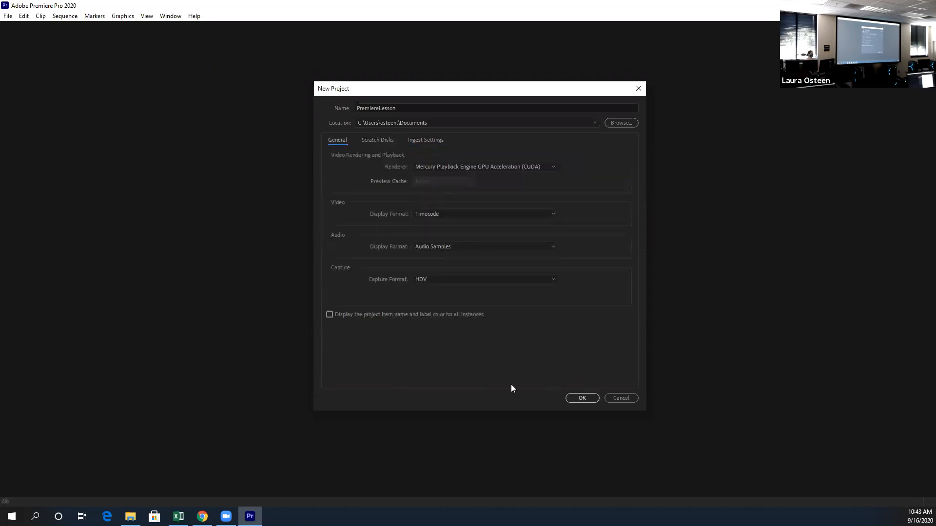
{"action": "left_click", "coordinate": [581, 399]}
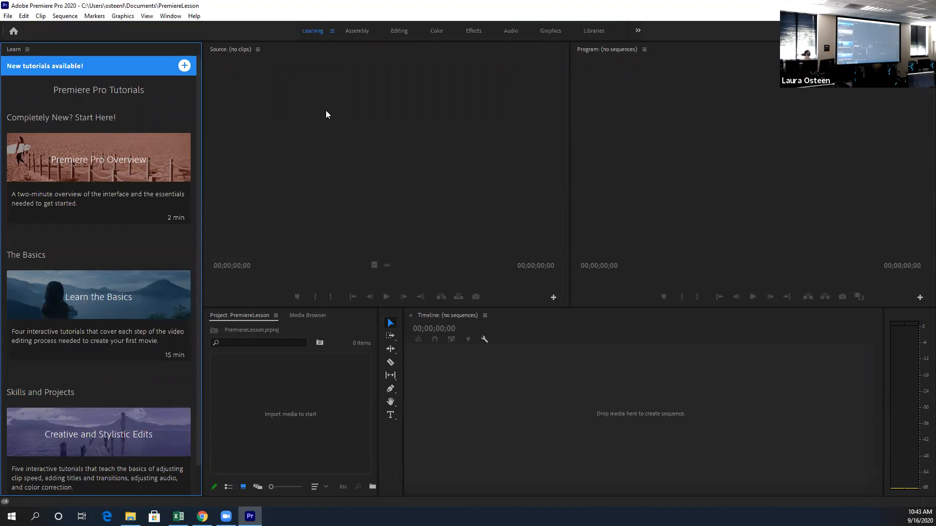
{"action": "scroll", "coordinate": [58, 224], "scroll_direction": "down", "scroll_amount": 1}
{"action": "scroll", "coordinate": [85, 244], "scroll_direction": "up", "scroll_amount": 1}
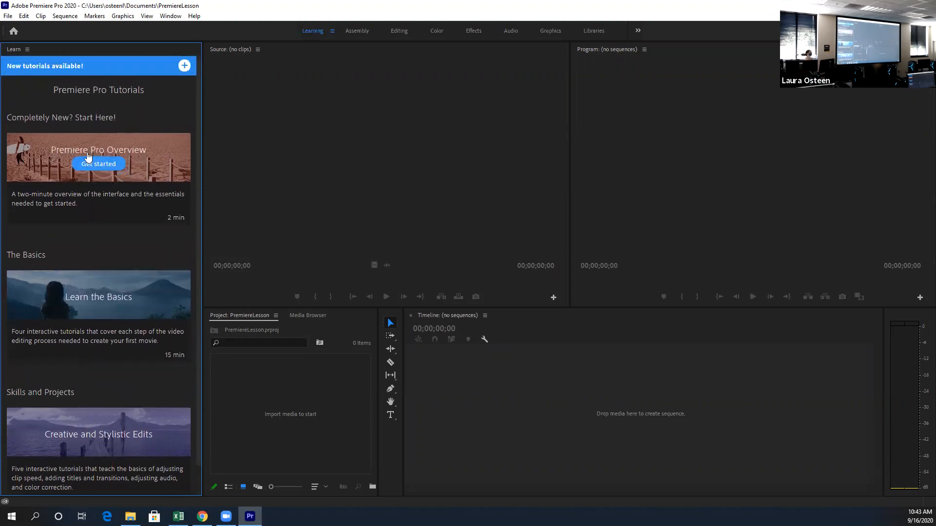
{"action": "scroll", "coordinate": [73, 263], "scroll_direction": "down", "scroll_amount": 1}
{"action": "scroll", "coordinate": [46, 312], "scroll_direction": "up", "scroll_amount": 1}
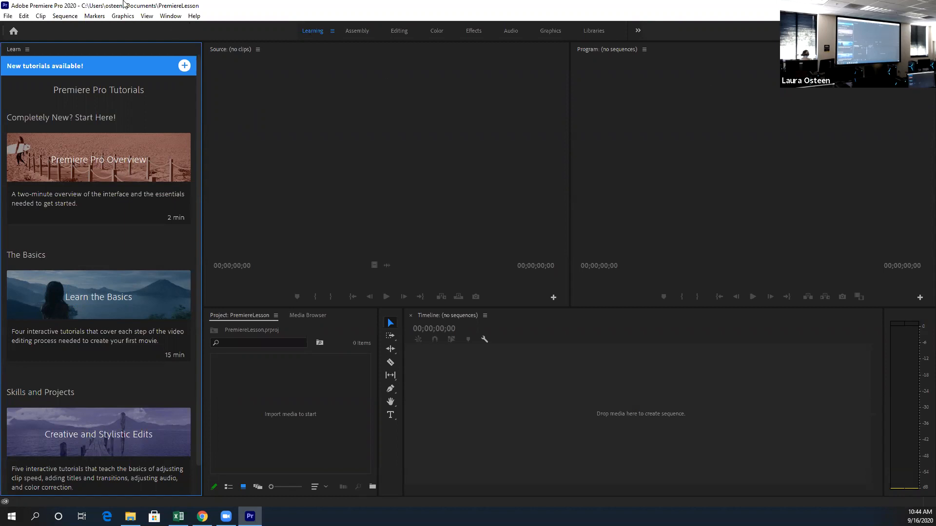
Step: Compare the Editing, Assembly and Color workspaces, and return to the Editing workspace
{"action": "mouse_move", "coordinate": [125, 321]}
{"action": "left_click", "coordinate": [399, 31]}
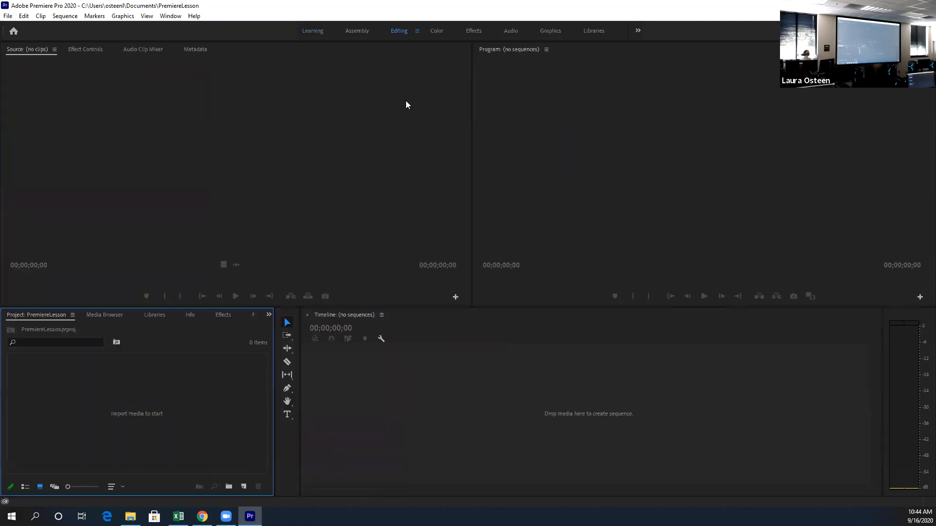
{"action": "left_click", "coordinate": [361, 31]}
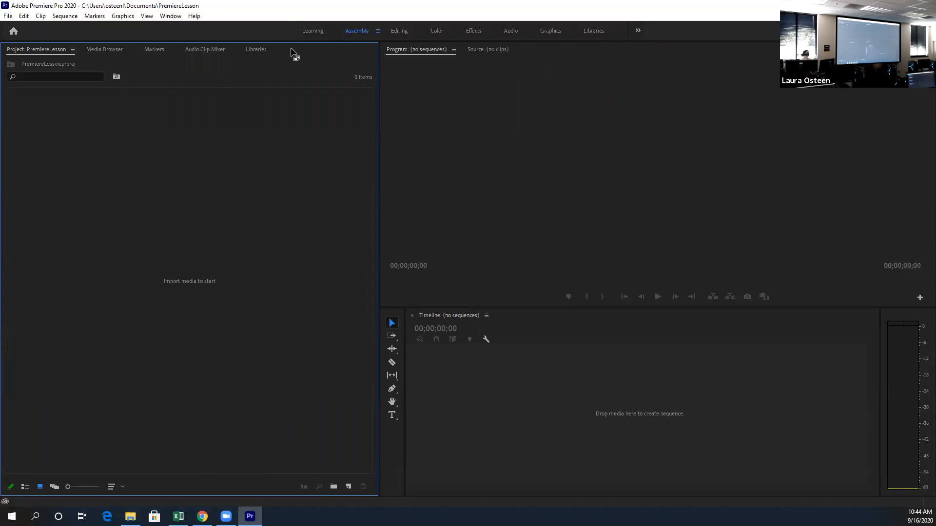
{"action": "left_click", "coordinate": [430, 30]}
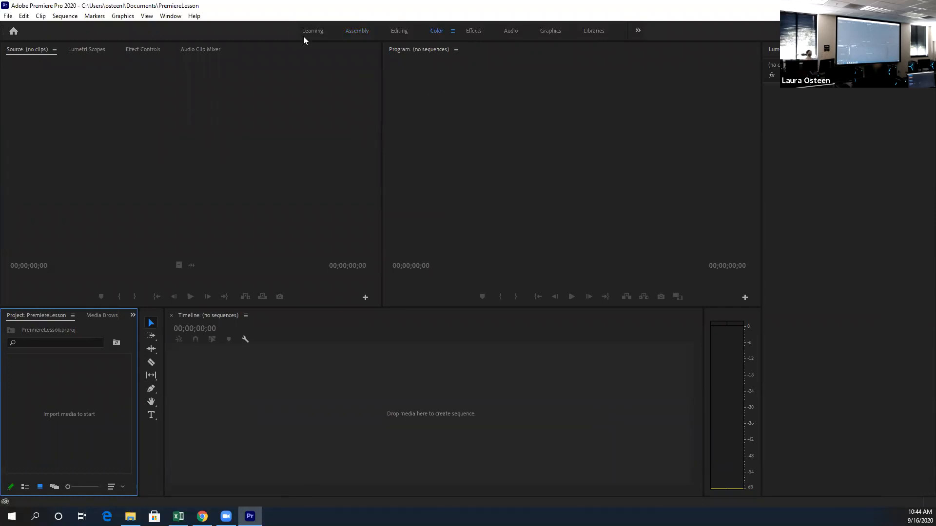
{"action": "left_click", "coordinate": [398, 30]}
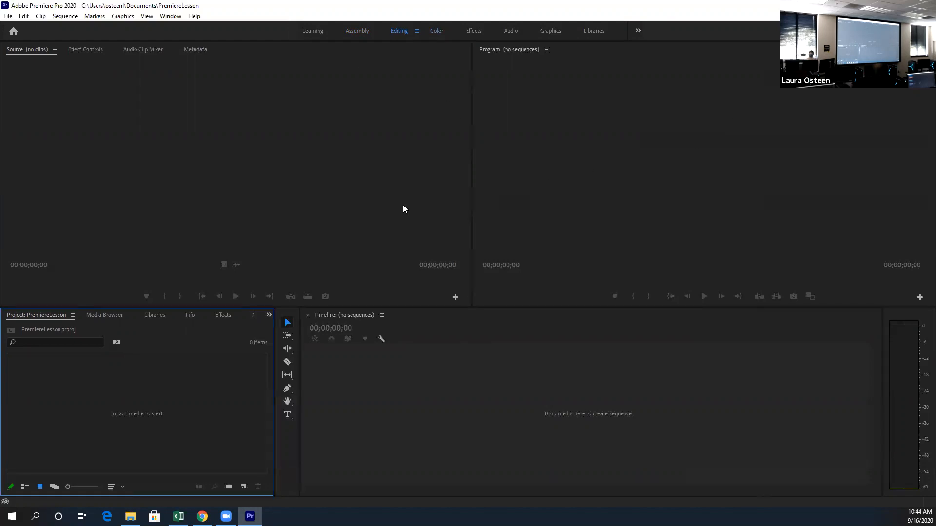
{"action": "left_click", "coordinate": [7, 15]}
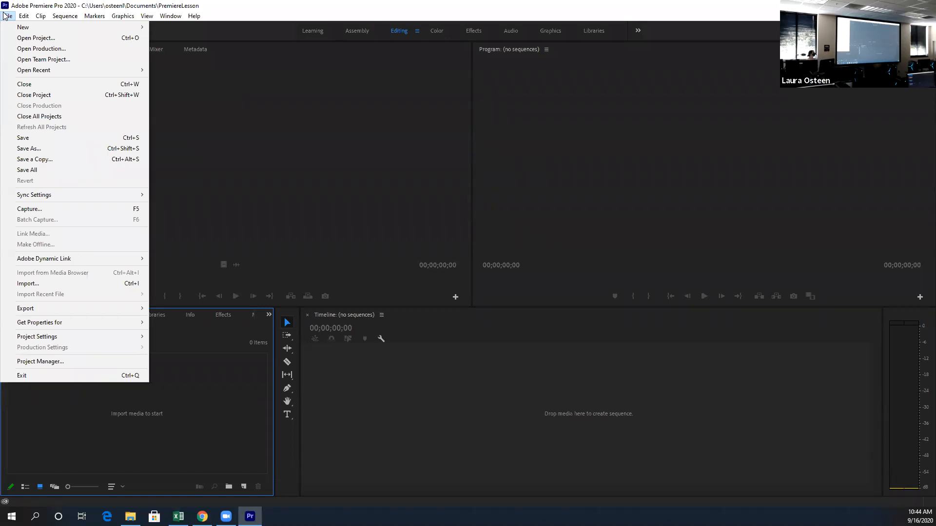
{"action": "mouse_move", "coordinate": [13, 27]}
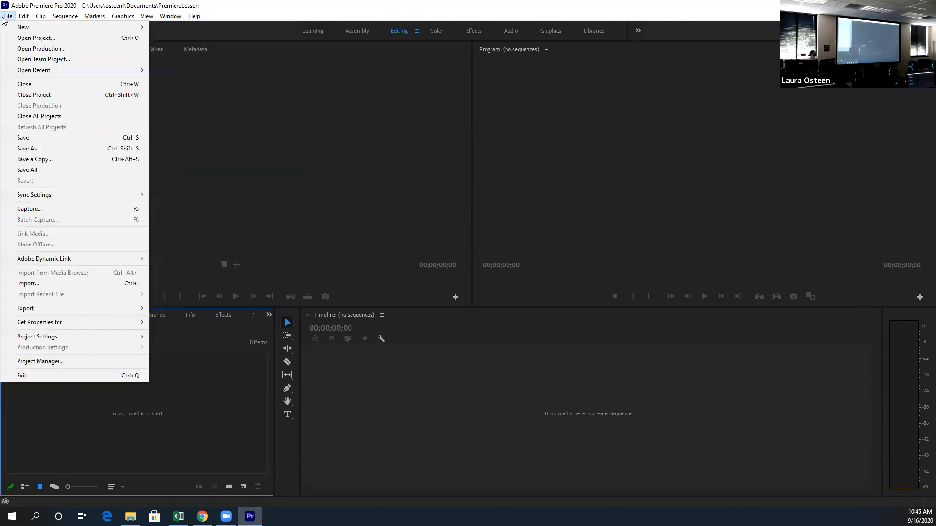
{"action": "mouse_move", "coordinate": [147, 29]}
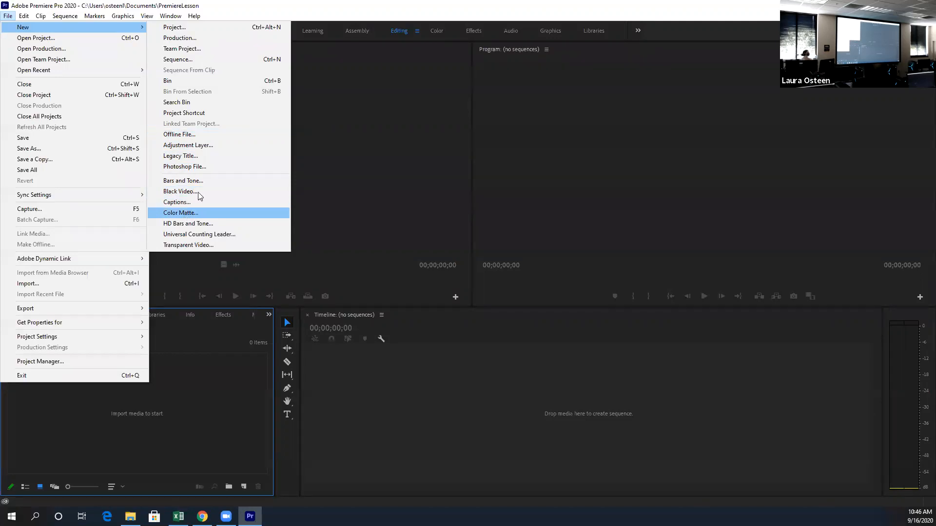
{"action": "left_click", "coordinate": [176, 215]}
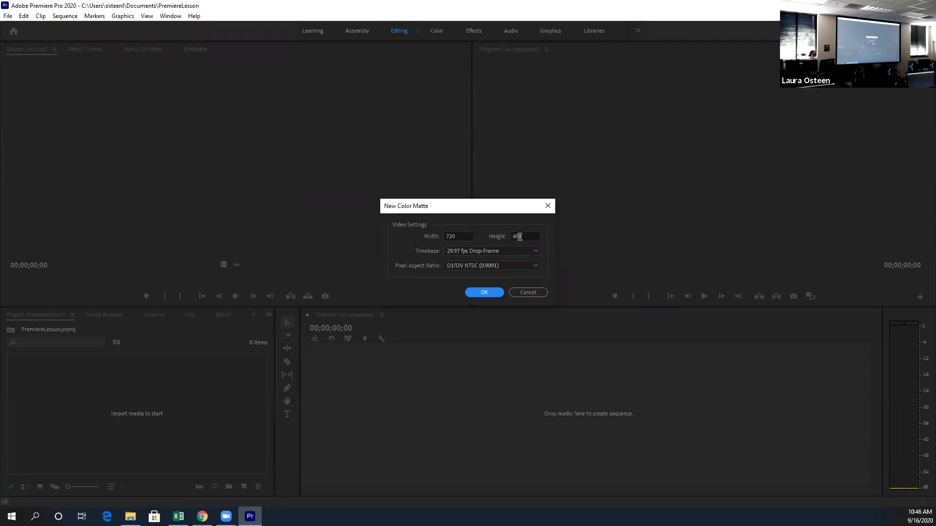
{"action": "left_click", "coordinate": [476, 269]}
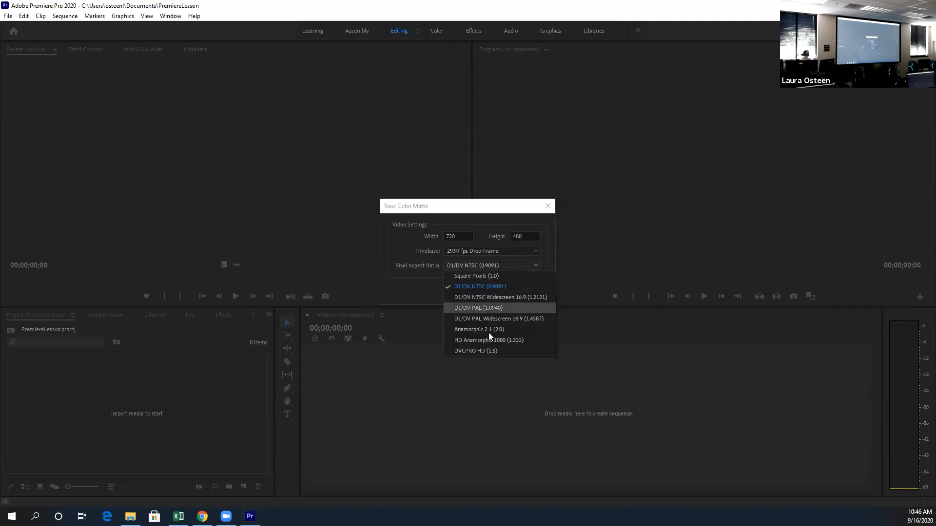
{"action": "left_click", "coordinate": [447, 297]}
{"action": "left_click", "coordinate": [529, 290]}
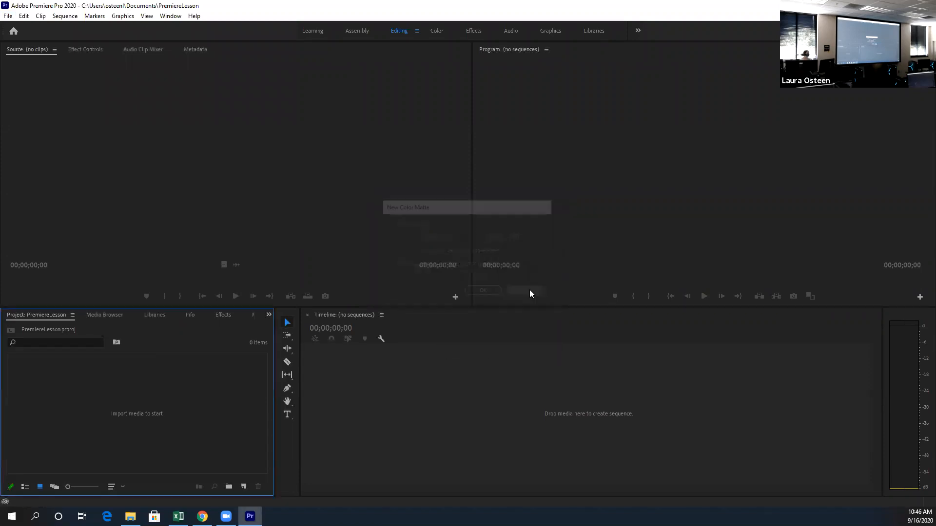
Step: Start a new sequence and select the HDV 1080p24 preset for it
{"action": "left_click", "coordinate": [8, 16]}
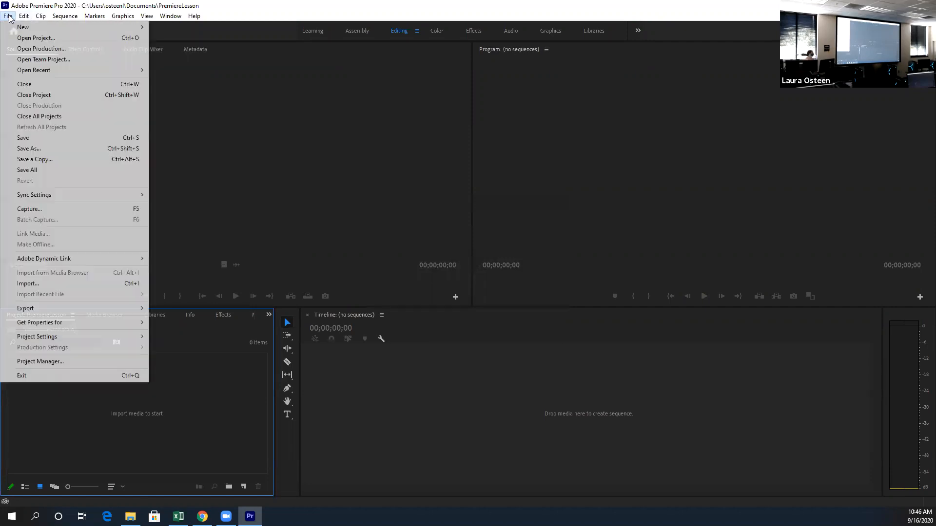
{"action": "mouse_move", "coordinate": [14, 29]}
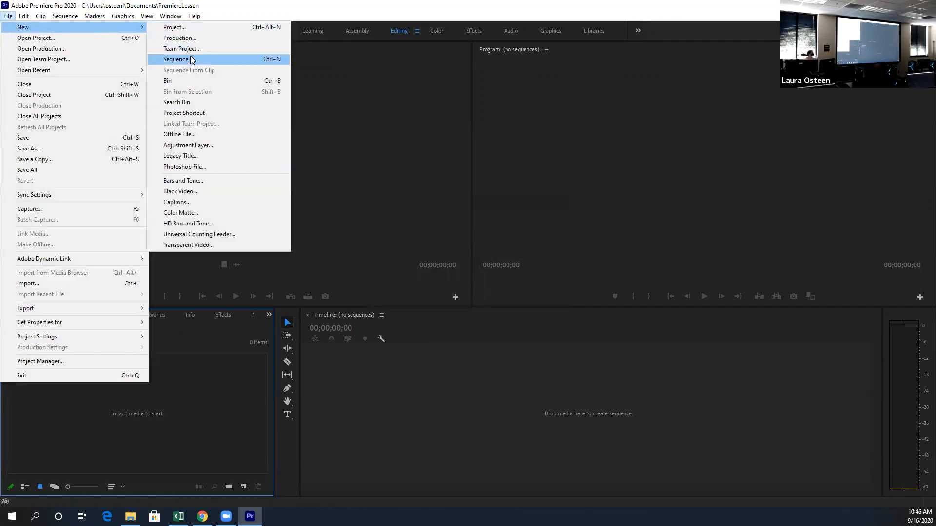
{"action": "left_click", "coordinate": [215, 59]}
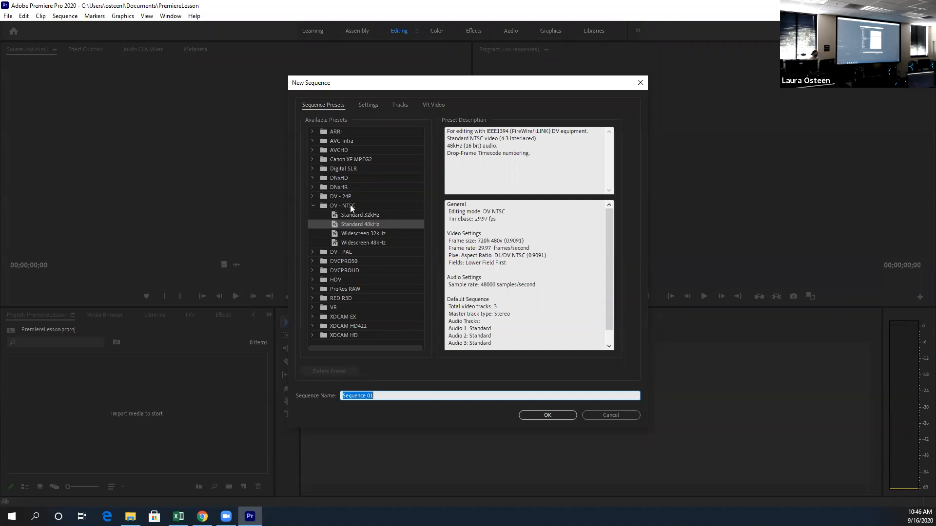
{"action": "left_click", "coordinate": [315, 281]}
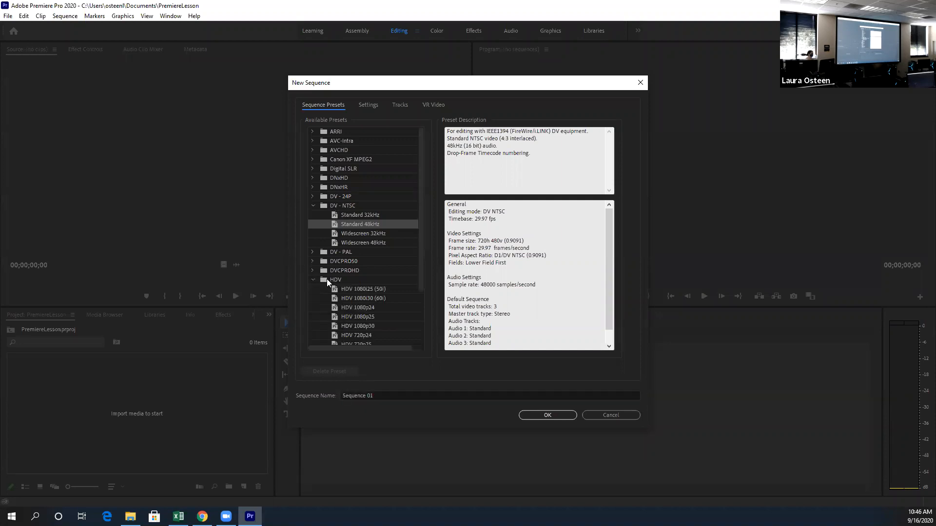
{"action": "scroll", "coordinate": [337, 266], "scroll_direction": "down", "scroll_amount": 2}
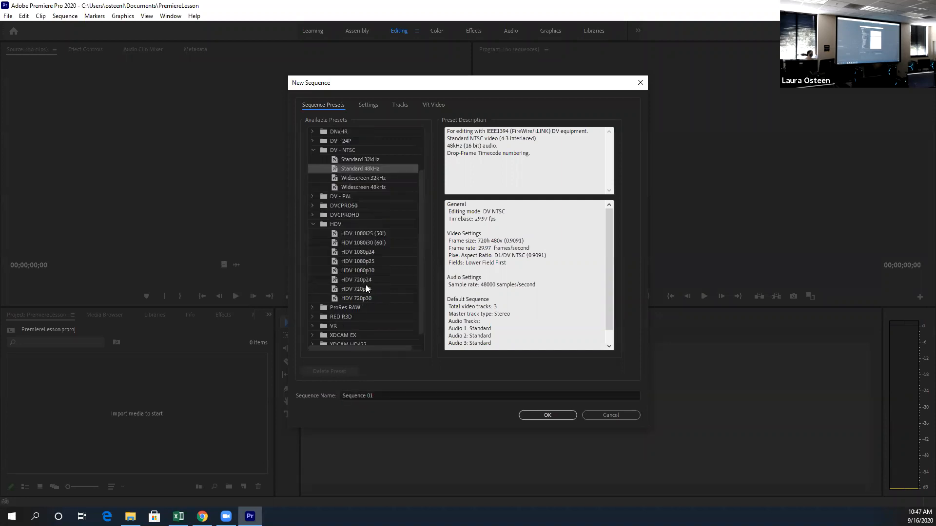
{"action": "left_click", "coordinate": [361, 254]}
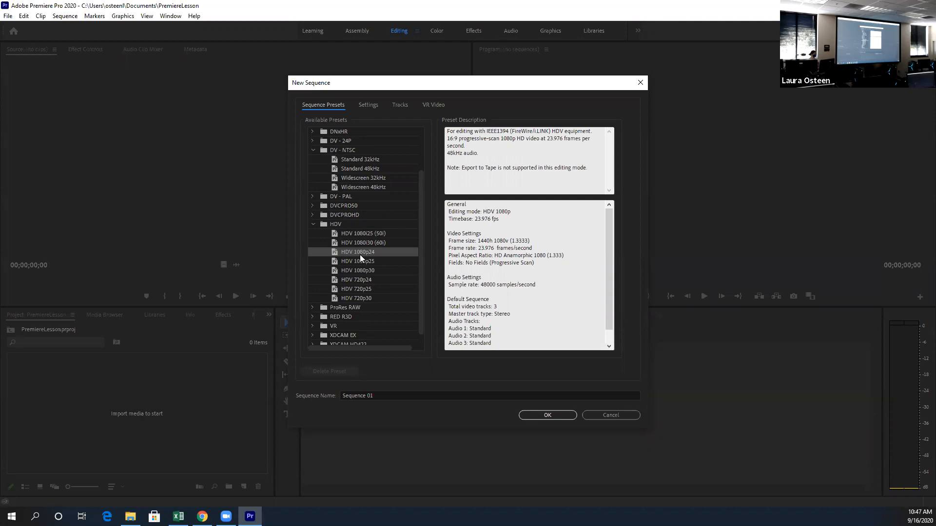
Step: Look through the RED R3D preset sizes and create the sequence from the selected HDV 1080p24 preset
{"action": "scroll", "coordinate": [361, 253], "scroll_direction": "down", "scroll_amount": 1}
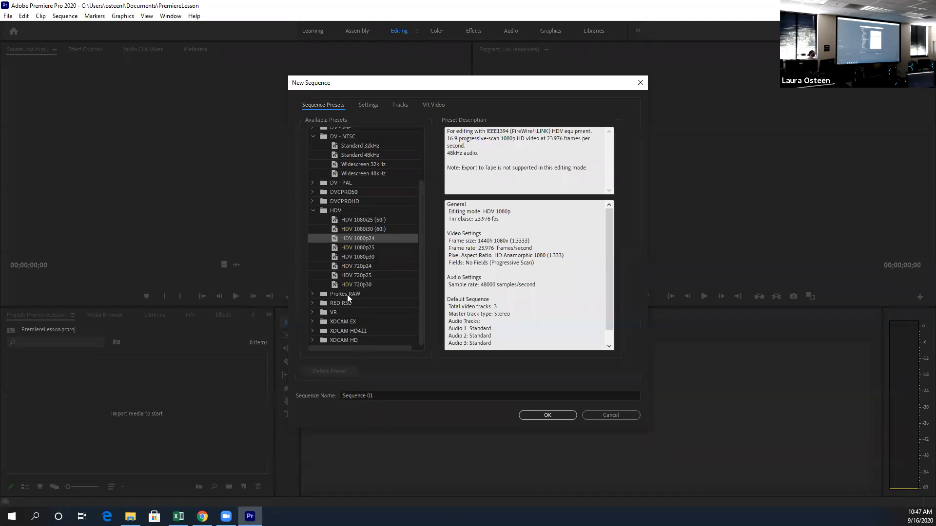
{"action": "left_click", "coordinate": [312, 304]}
{"action": "scroll", "coordinate": [370, 297], "scroll_direction": "down", "scroll_amount": 4}
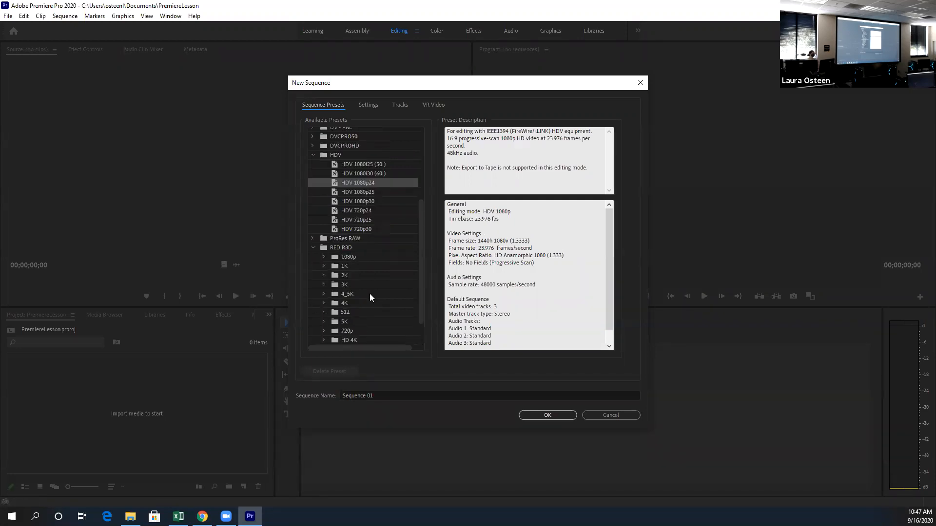
{"action": "scroll", "coordinate": [370, 298], "scroll_direction": "down", "scroll_amount": 2}
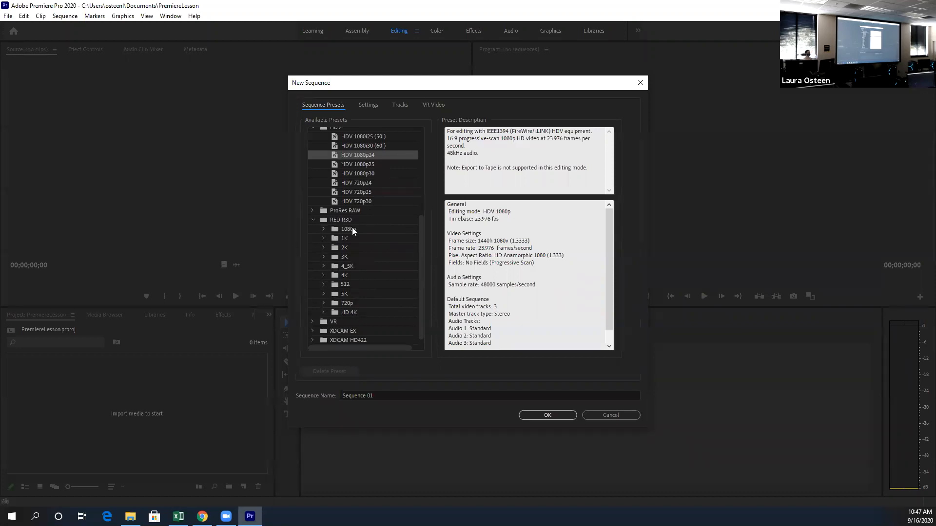
{"action": "left_click", "coordinate": [314, 220]}
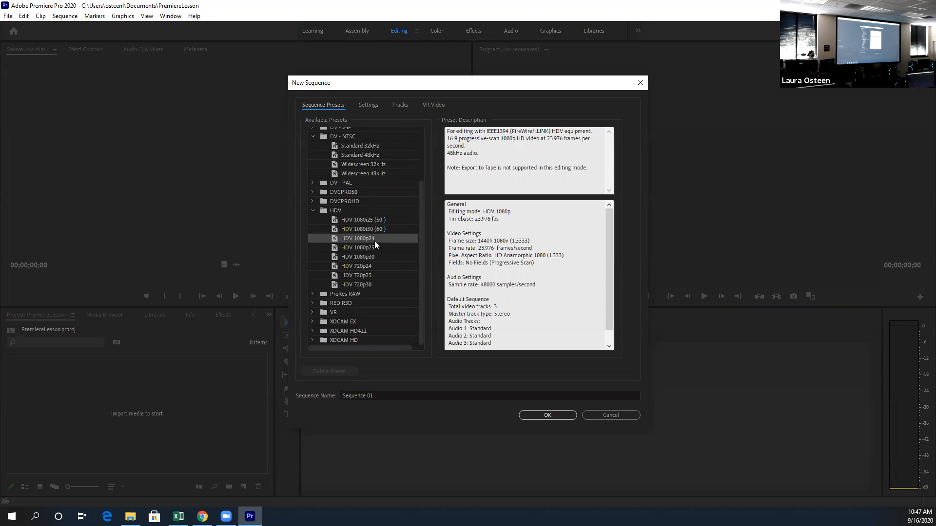
{"action": "left_click", "coordinate": [530, 414]}
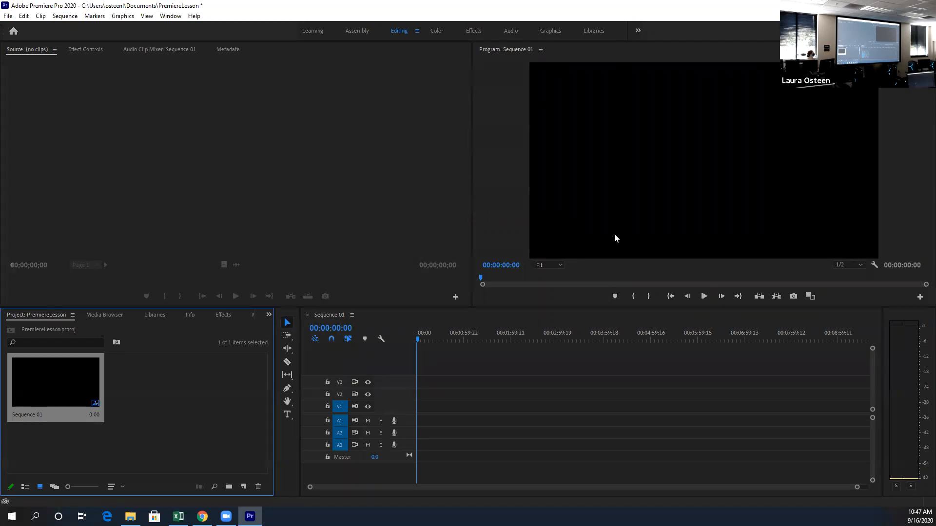
Step: Start a new color matte with video settings of 1440 by 1080, 23.976 fps and HD Anamorphic 1080 pixel aspect ratio
{"action": "left_click", "coordinate": [8, 17]}
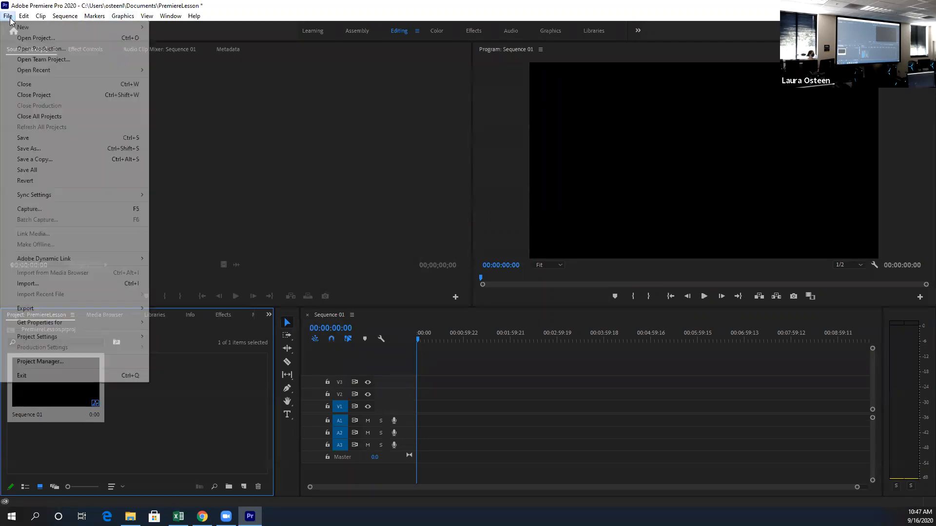
{"action": "mouse_move", "coordinate": [69, 28]}
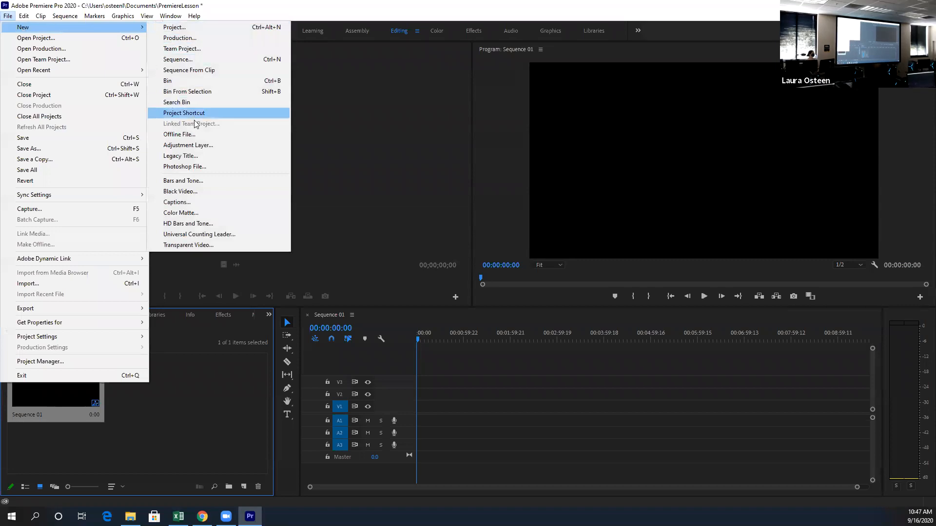
{"action": "left_click", "coordinate": [184, 215]}
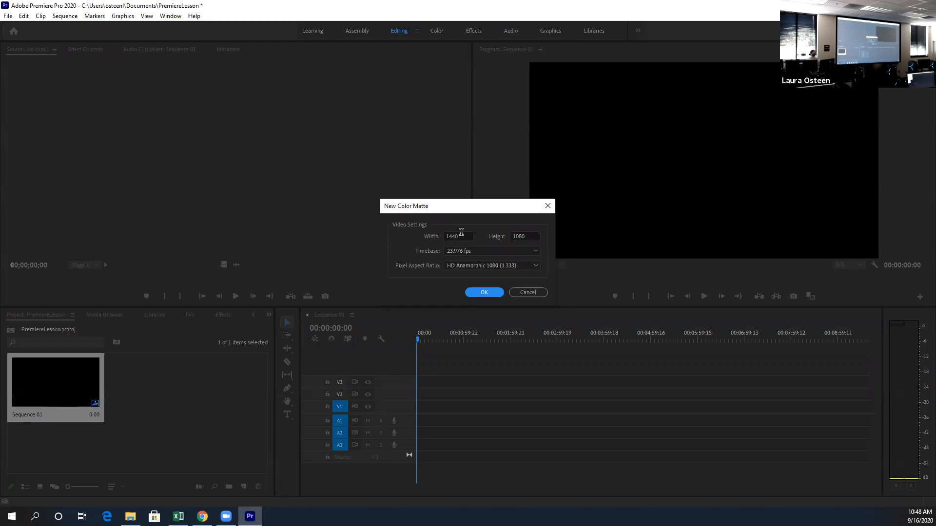
{"action": "left_click", "coordinate": [473, 293]}
Step: Give the new matte the light blue color 40A4DE and name it Blue Video
{"action": "mouse_move", "coordinate": [381, 231]}
{"action": "left_mouse_down"}
{"action": "mouse_move", "coordinate": [371, 225]}
{"action": "mouse_move", "coordinate": [455, 259]}
{"action": "mouse_move", "coordinate": [368, 279]}
{"action": "left_mouse_up"}
{"action": "mouse_move", "coordinate": [397, 316]}
{"action": "left_mouse_down"}
{"action": "mouse_move", "coordinate": [468, 243]}
{"action": "mouse_move", "coordinate": [392, 284]}
{"action": "mouse_move", "coordinate": [431, 290]}
{"action": "left_mouse_up"}
{"action": "left_click", "coordinate": [486, 269]}
{"action": "left_click_drag", "start_coordinate": [486, 269], "coordinate": [483, 266]}
{"action": "left_click", "coordinate": [438, 303]}
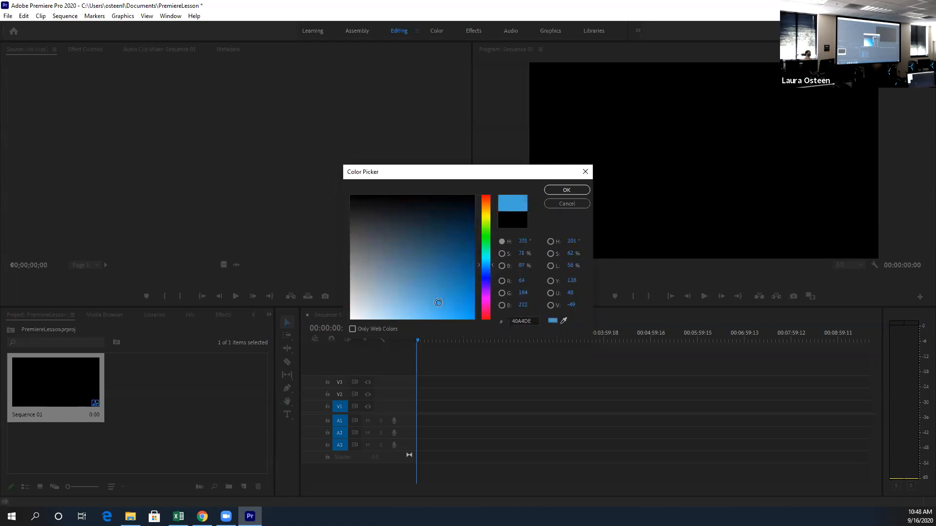
{"action": "left_click", "coordinate": [561, 192]}
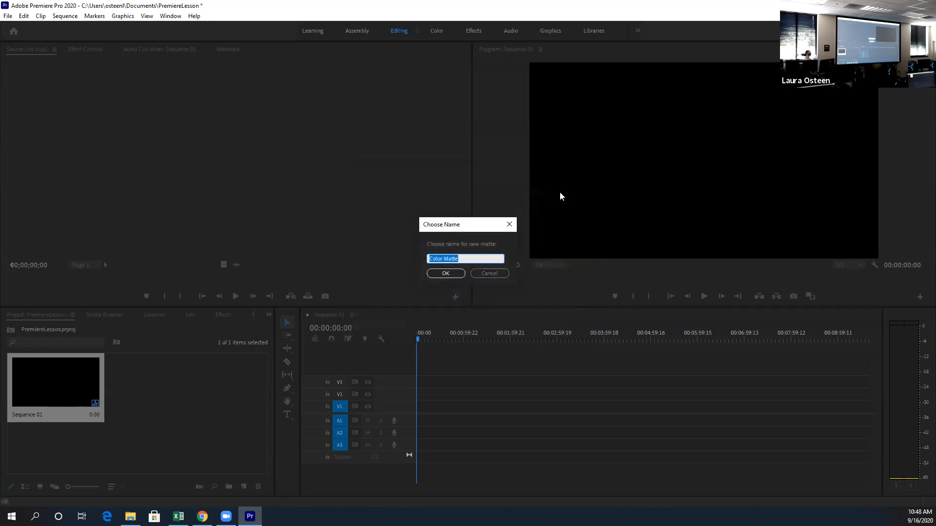
{"action": "type", "text": "Blue Video"}
{"action": "left_click", "coordinate": [442, 272]}
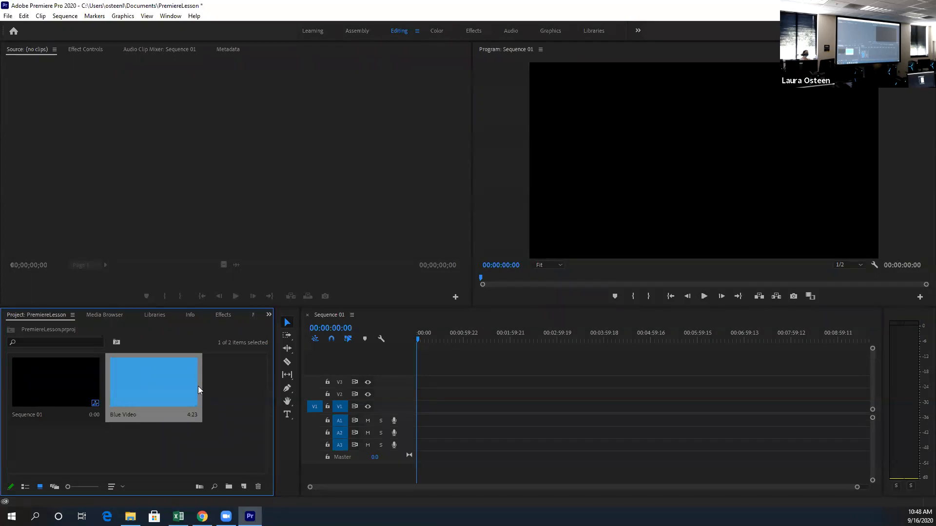
Step: Compare the list and icon views of the project items and place the Blue Video matte at the start of track V1
{"action": "left_click", "coordinate": [30, 487]}
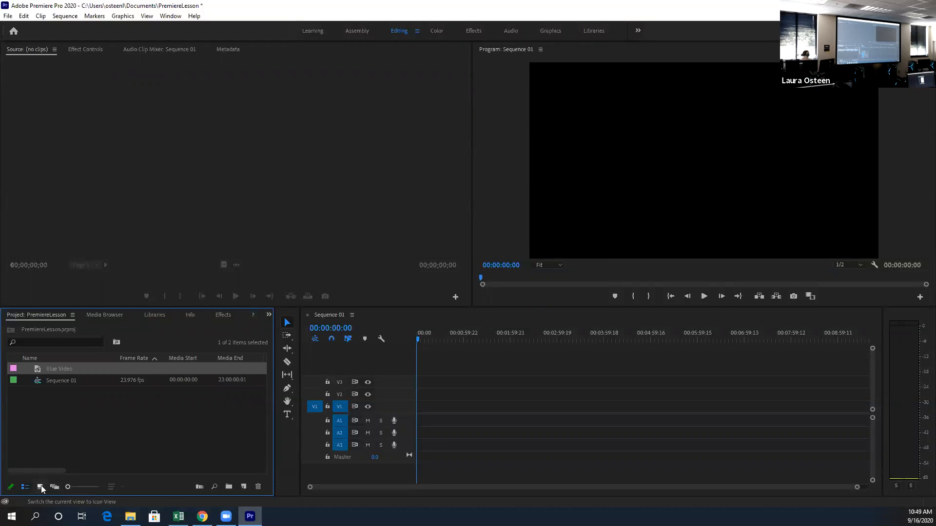
{"action": "left_click", "coordinate": [41, 487]}
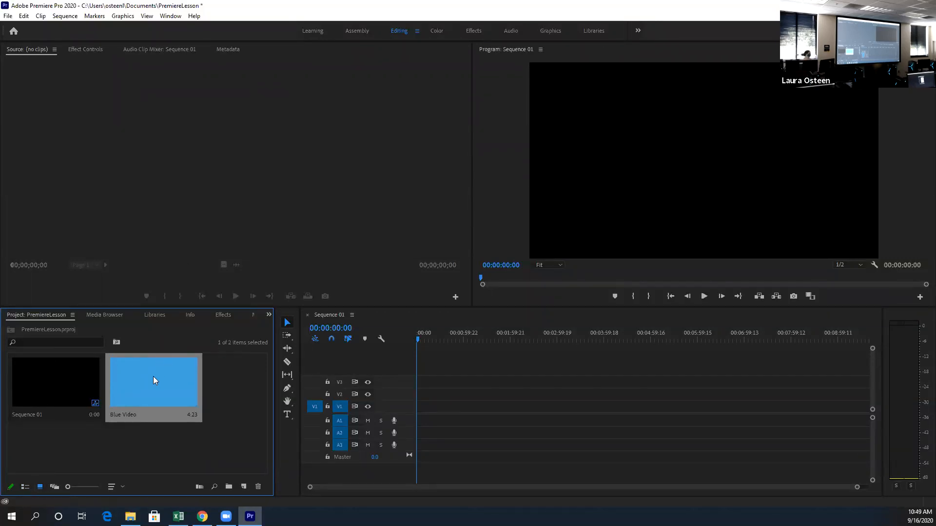
{"action": "left_click_drag", "start_coordinate": [165, 385], "coordinate": [409, 412]}
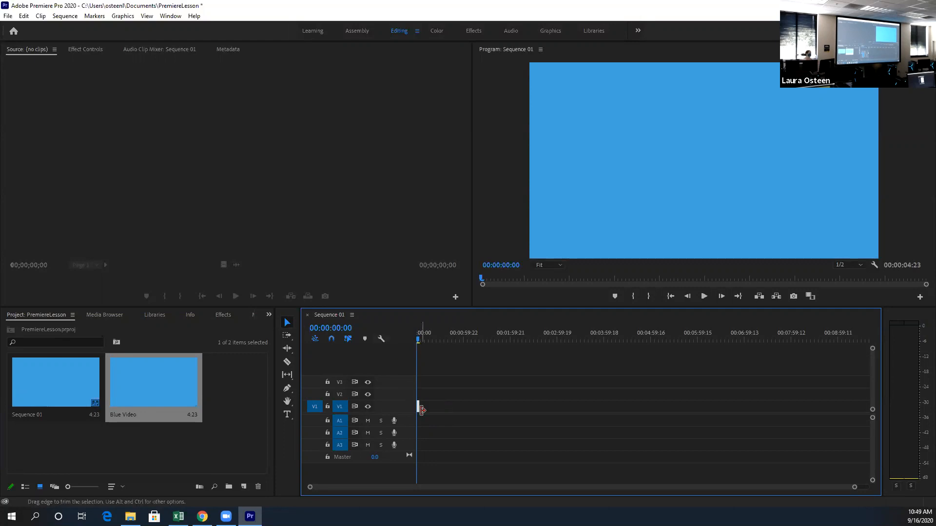
Step: Try the Blue Video clip at a later time on V1 with the playhead over it, and return both to the sequence start
{"action": "left_click_drag", "start_coordinate": [416, 406], "coordinate": [420, 407]}
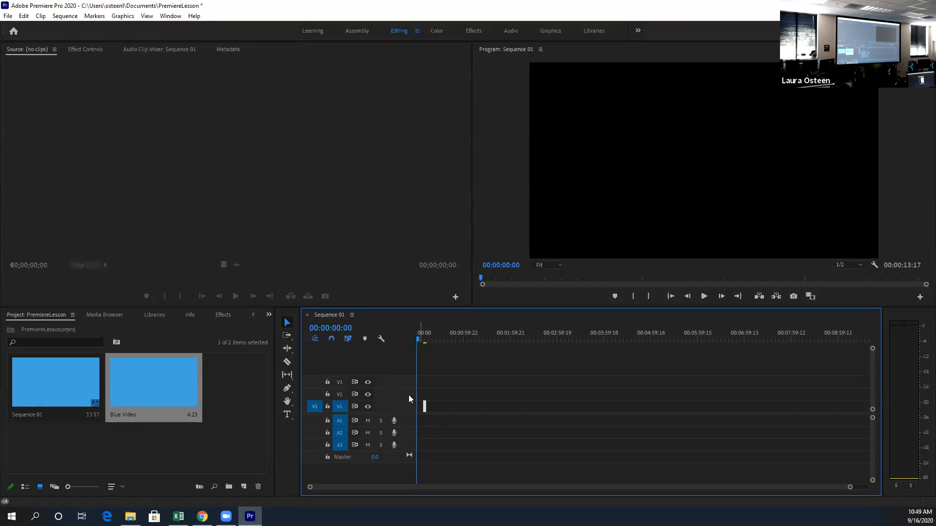
{"action": "left_click_drag", "start_coordinate": [417, 340], "coordinate": [426, 357]}
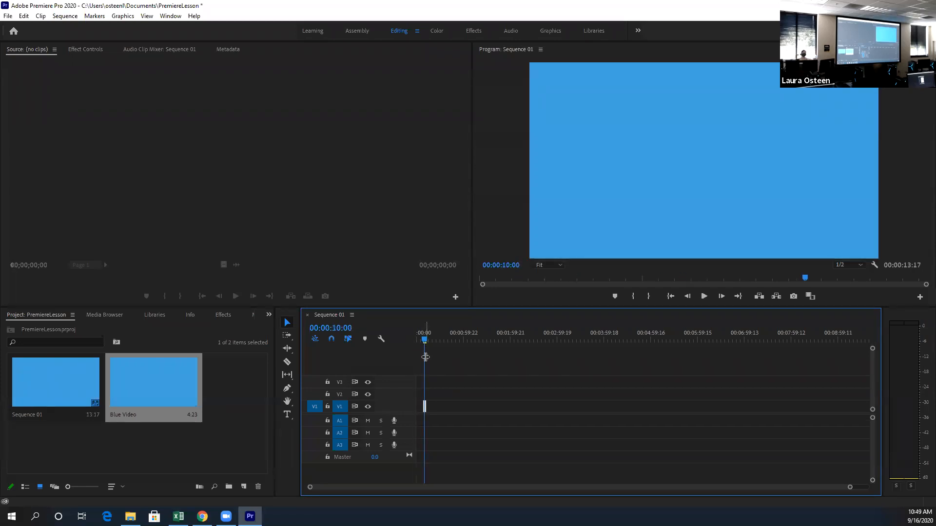
{"action": "left_click", "coordinate": [419, 409]}
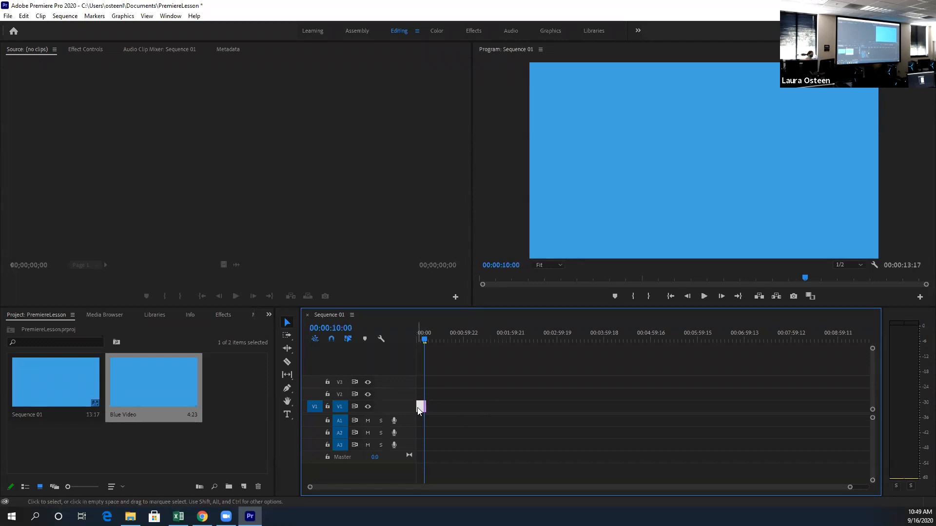
{"action": "left_click_drag", "start_coordinate": [418, 408], "coordinate": [414, 408]}
{"action": "left_click_drag", "start_coordinate": [422, 344], "coordinate": [418, 342]}
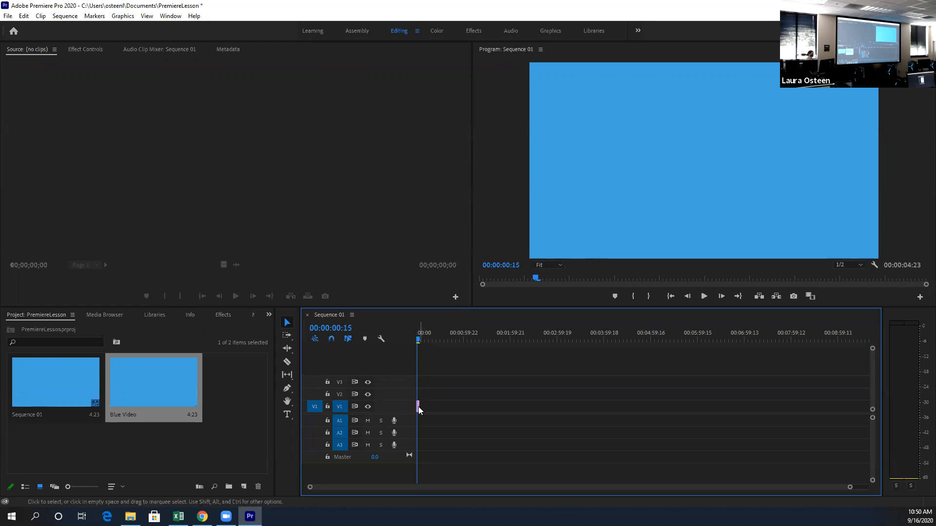
Step: Extend the end of the Blue Video clip to about 00:04:17:20 and return the playhead to the start of the sequence
{"action": "left_click_drag", "start_coordinate": [418, 407], "coordinate": [618, 414]}
{"action": "left_click_drag", "start_coordinate": [420, 338], "coordinate": [411, 356]}
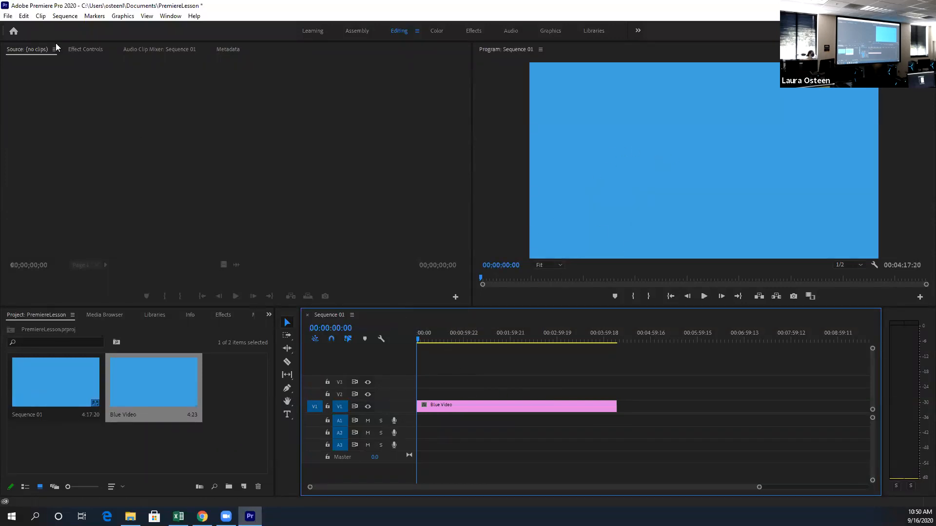
{"action": "left_click", "coordinate": [8, 16]}
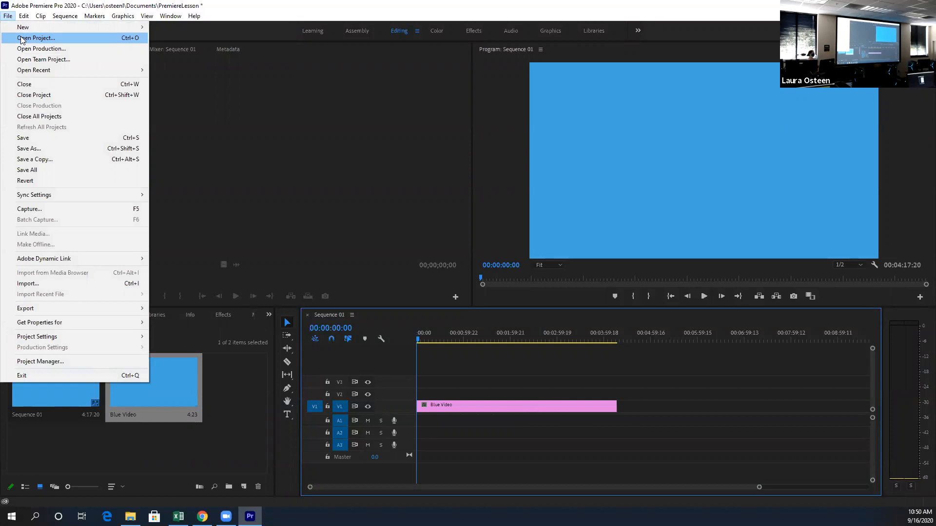
{"action": "left_click", "coordinate": [232, 429]}
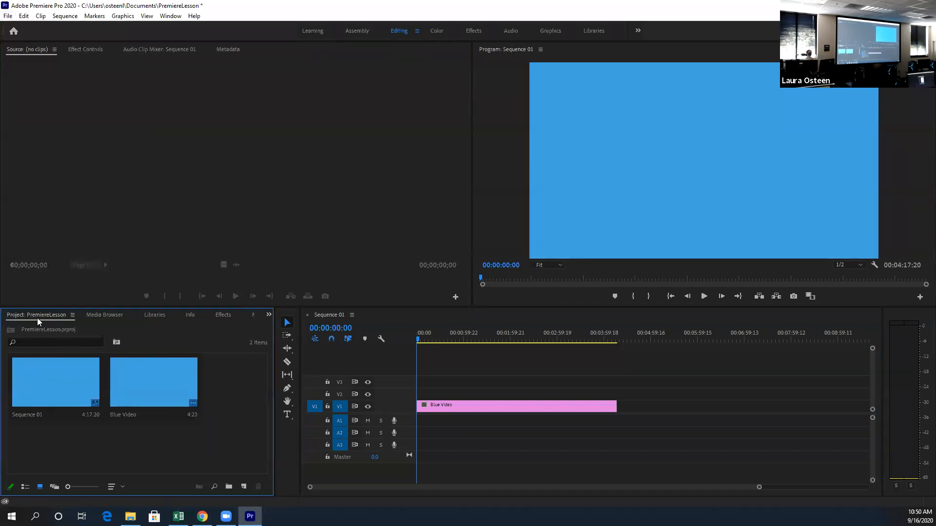
{"action": "left_click", "coordinate": [8, 16]}
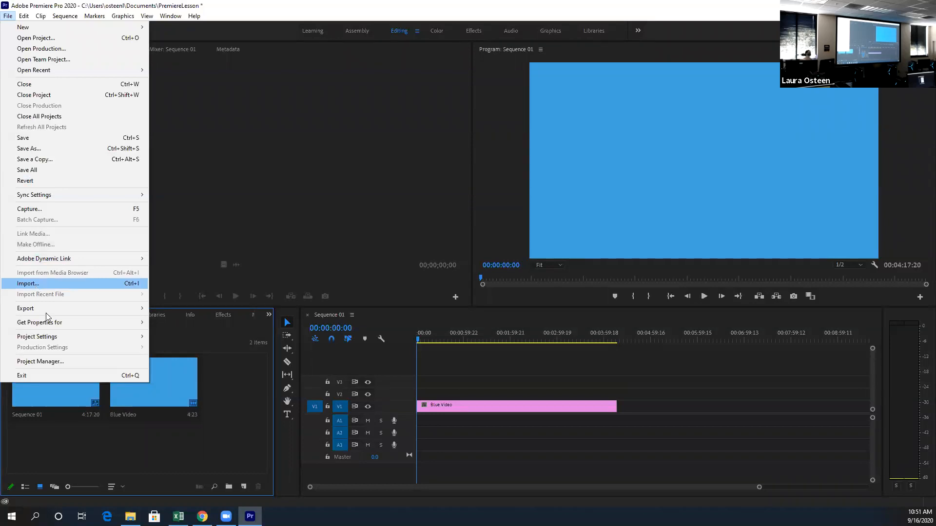
{"action": "left_click", "coordinate": [101, 438]}
{"action": "right_click", "coordinate": [88, 444]}
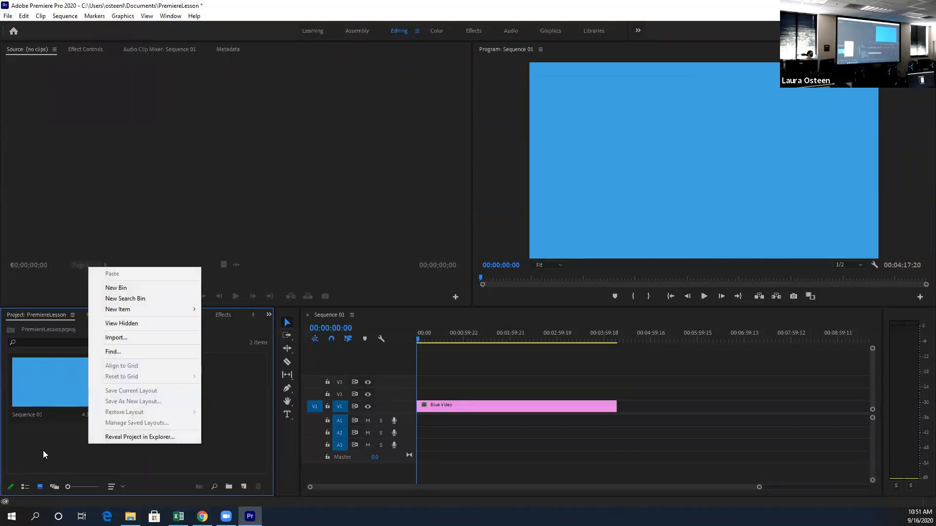
{"action": "left_click", "coordinate": [243, 384]}
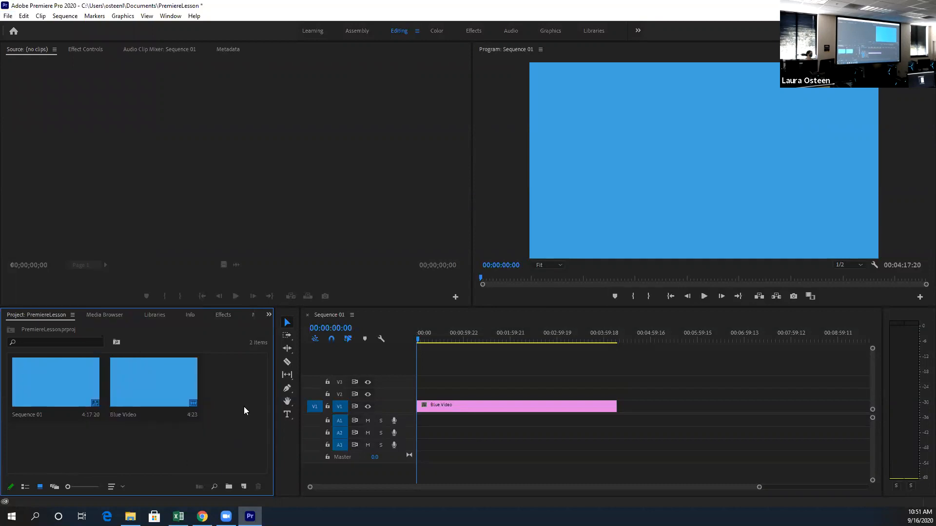
{"action": "right_click", "coordinate": [85, 452]}
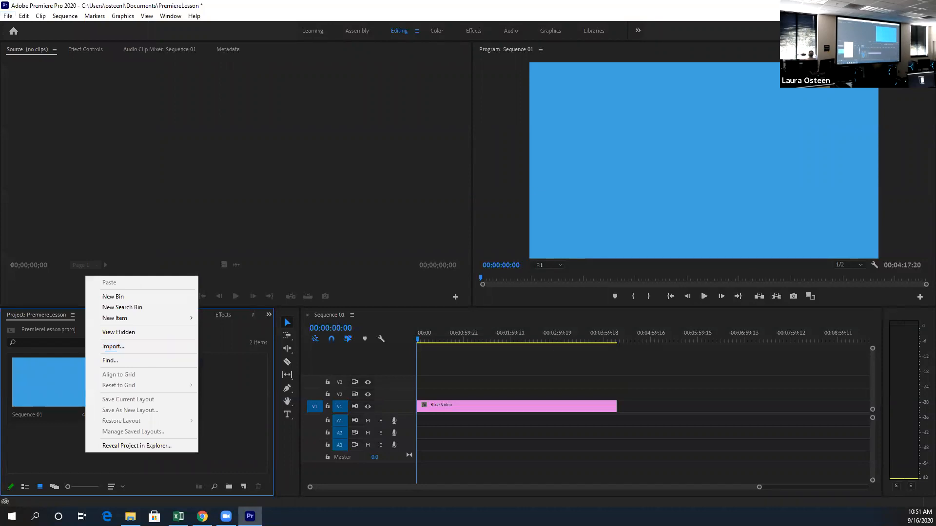
Step: Import the clips 0001NM_1.mov and 0001L9.mp4 from the EX 2 - Double Identity folder in File Explorer into the PremiereLesson project
{"action": "left_click", "coordinate": [130, 517]}
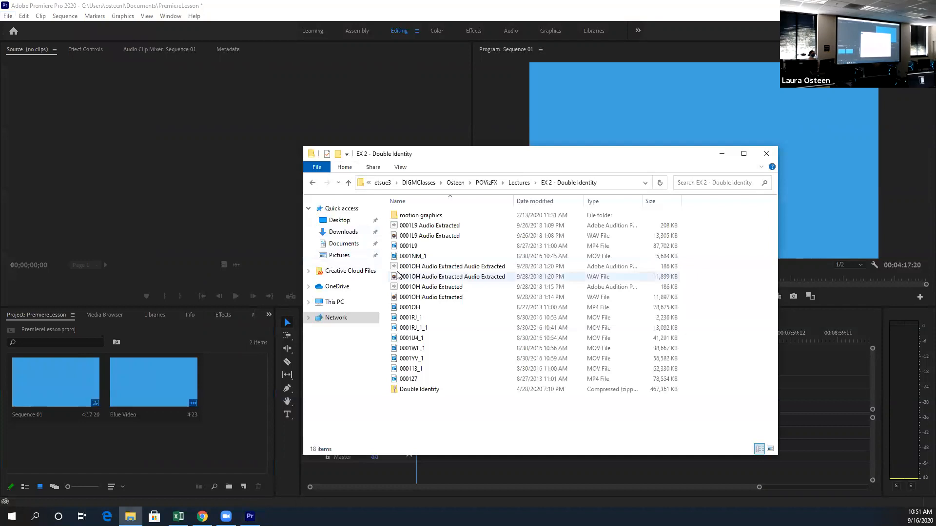
{"action": "left_click", "coordinate": [394, 257]}
{"action": "left_click_drag", "start_coordinate": [392, 269], "coordinate": [154, 451]}
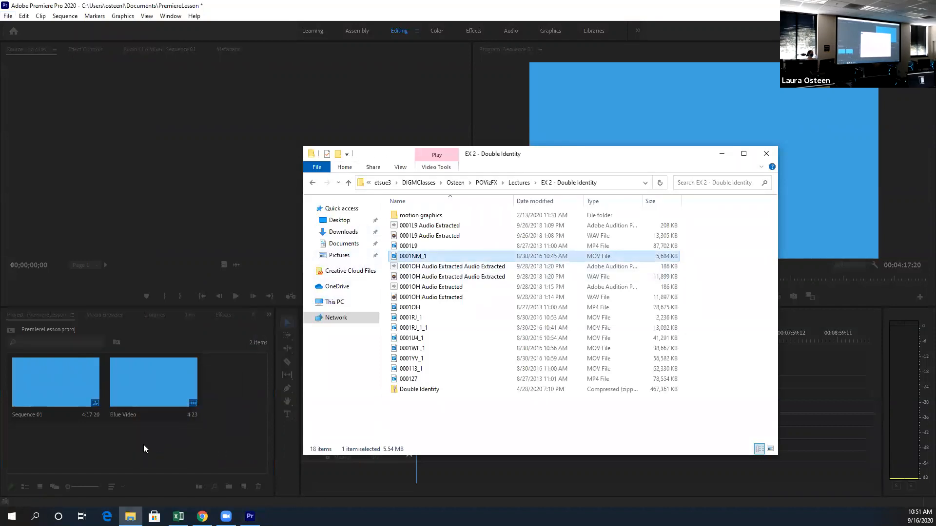
{"action": "left_click_drag", "start_coordinate": [485, 160], "coordinate": [147, 449]}
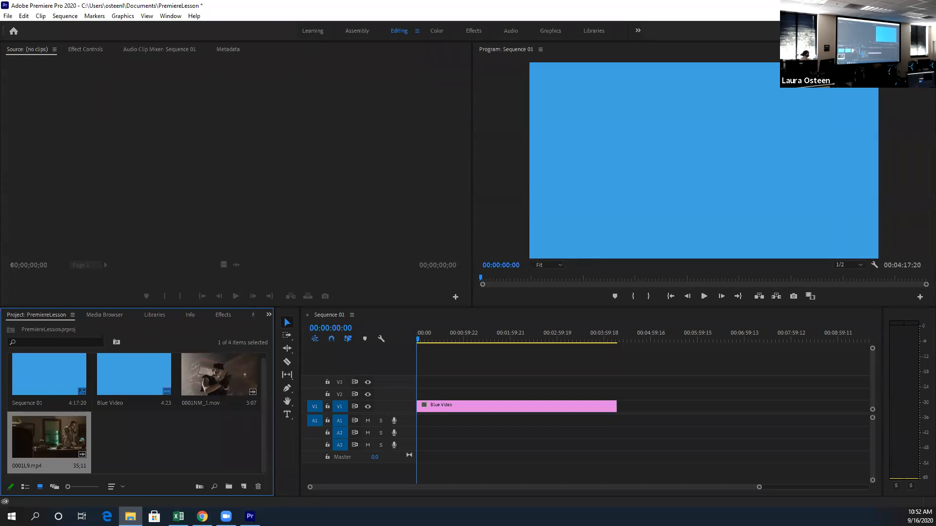
{"action": "left_click", "coordinate": [8, 16]}
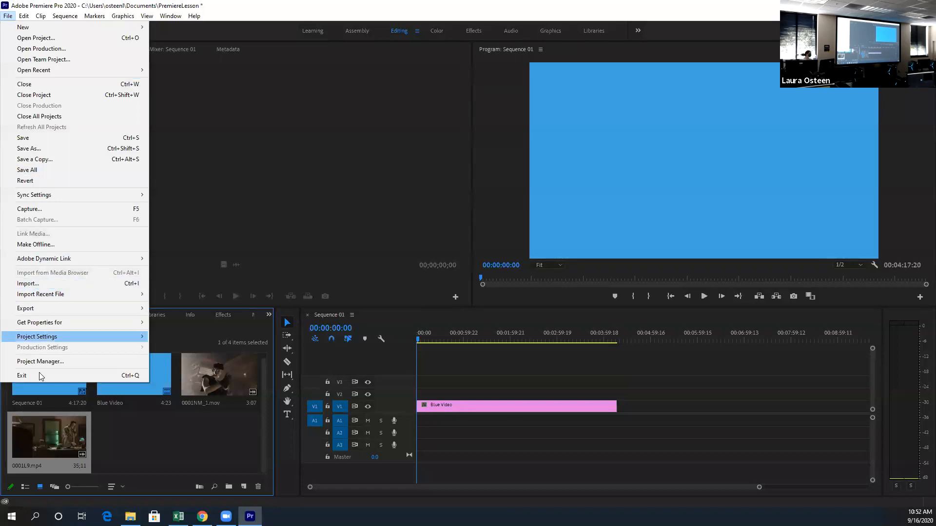
{"action": "mouse_move", "coordinate": [24, 17]}
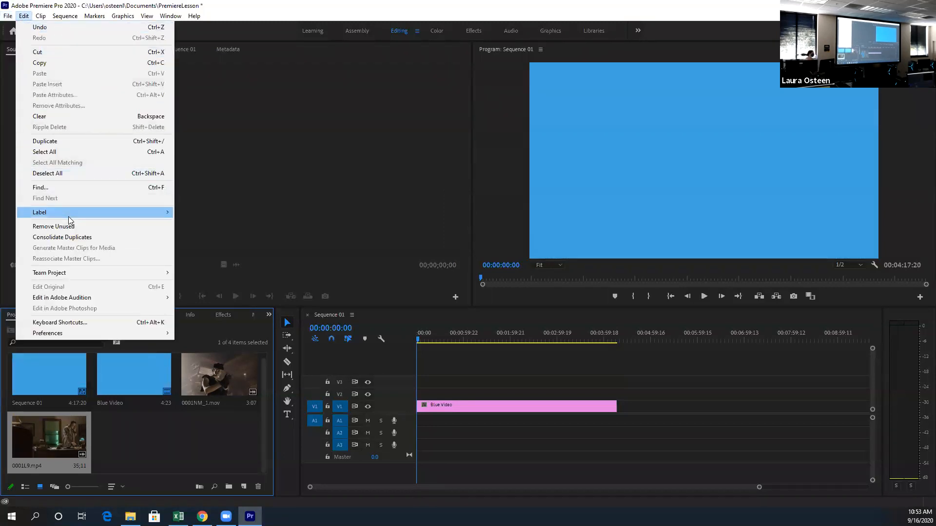
{"action": "mouse_move", "coordinate": [68, 214]}
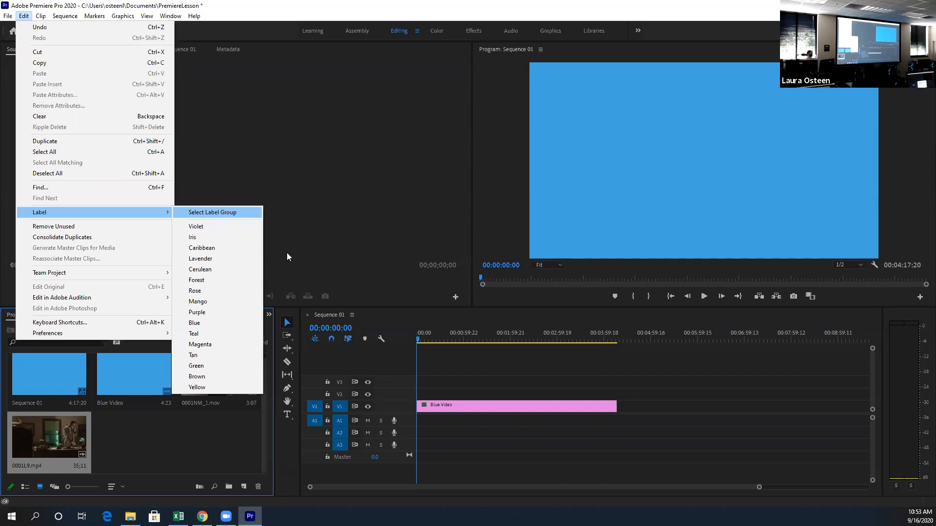
Step: Change the label color of the Blue Video clip on track V1 to Mango
{"action": "left_click", "coordinate": [536, 407]}
{"action": "left_click", "coordinate": [432, 410]}
{"action": "right_click", "coordinate": [456, 406]}
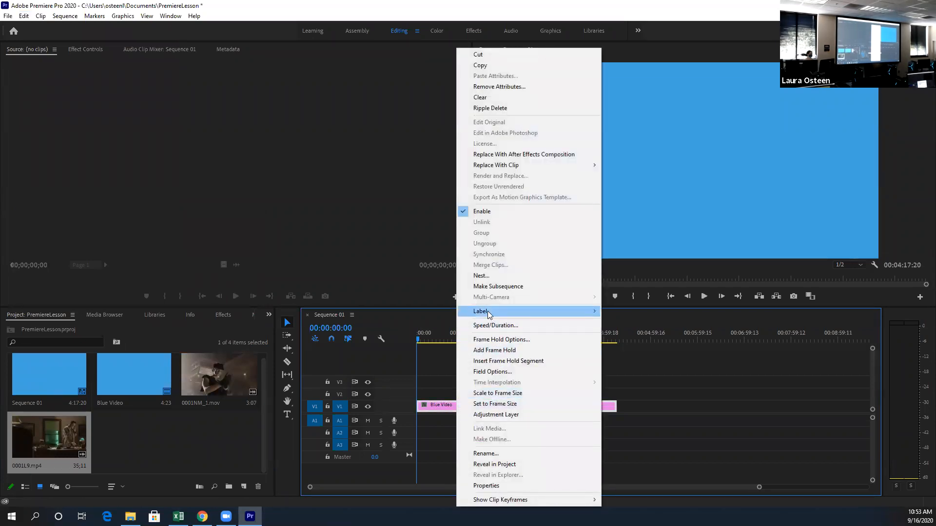
{"action": "mouse_move", "coordinate": [569, 312]}
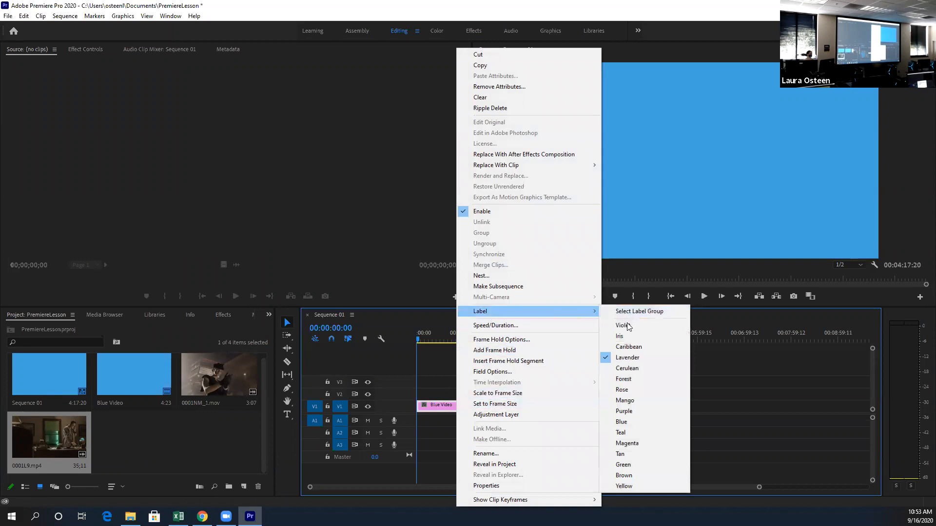
{"action": "left_click", "coordinate": [626, 401]}
{"action": "left_click", "coordinate": [689, 406]}
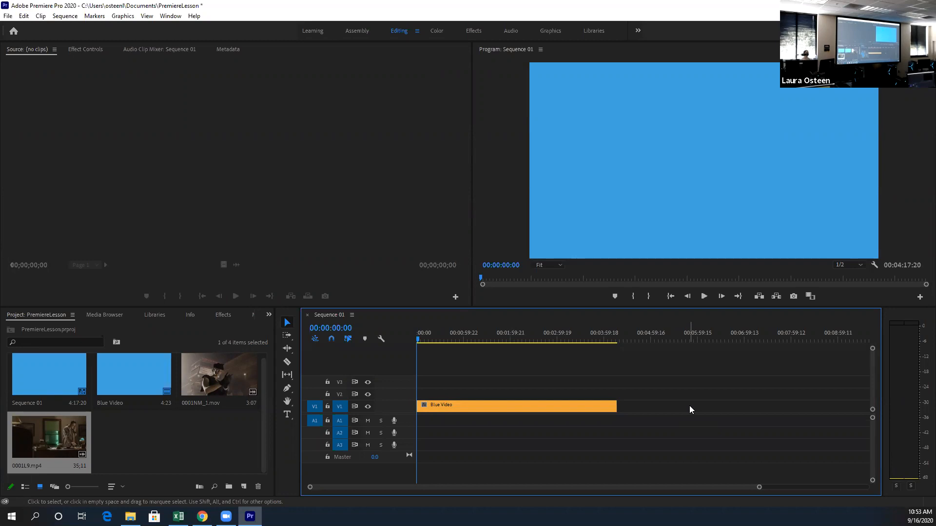
{"action": "mouse_move", "coordinate": [759, 487]}
{"action": "left_mouse_down"}
{"action": "mouse_move", "coordinate": [640, 494]}
{"action": "mouse_move", "coordinate": [867, 487]}
{"action": "mouse_move", "coordinate": [743, 493]}
{"action": "left_mouse_up"}
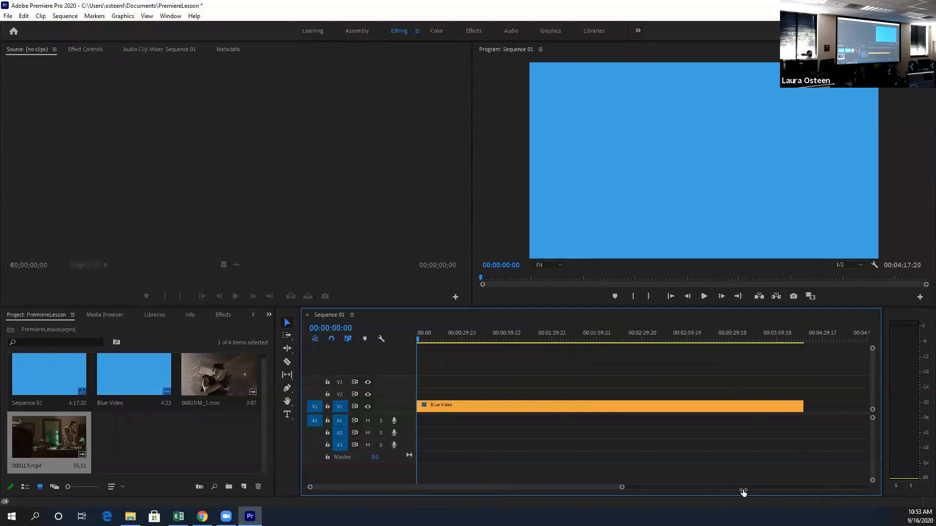
Step: Open the General preferences and review the startup, bin and project options
{"action": "left_click", "coordinate": [21, 19]}
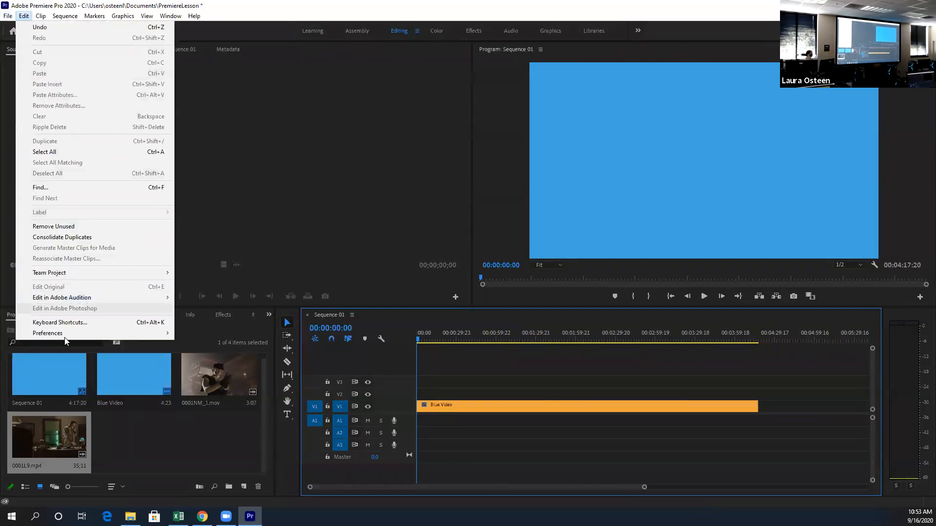
{"action": "mouse_move", "coordinate": [70, 334]}
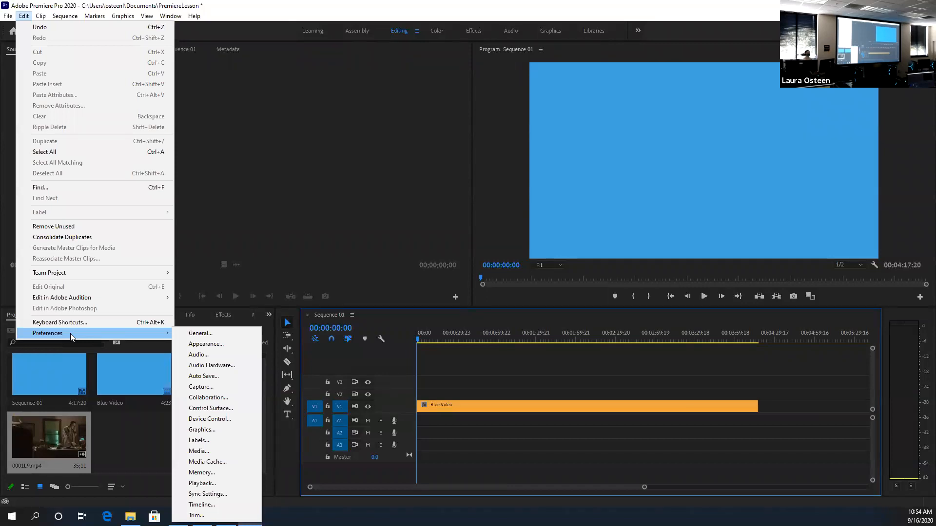
{"action": "left_click", "coordinate": [218, 333]}
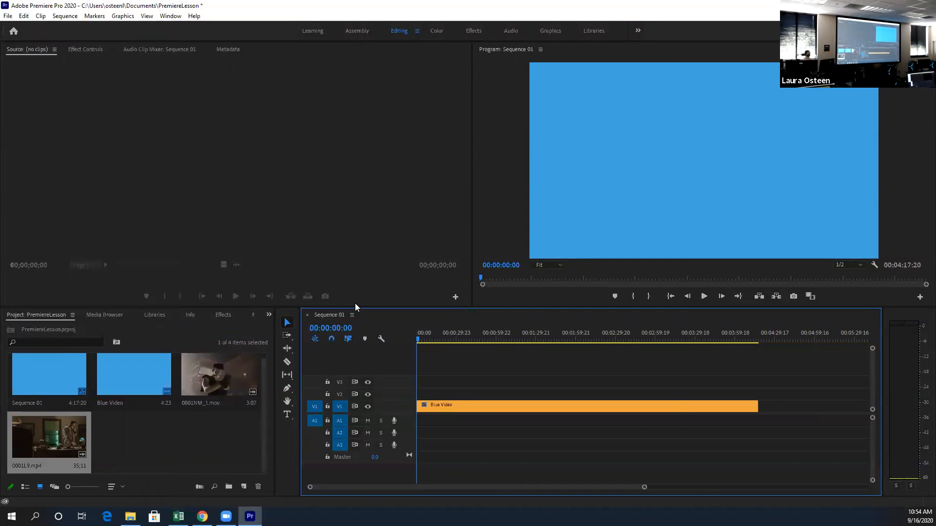
{"action": "left_click_drag", "start_coordinate": [442, 107], "coordinate": [434, 101]}
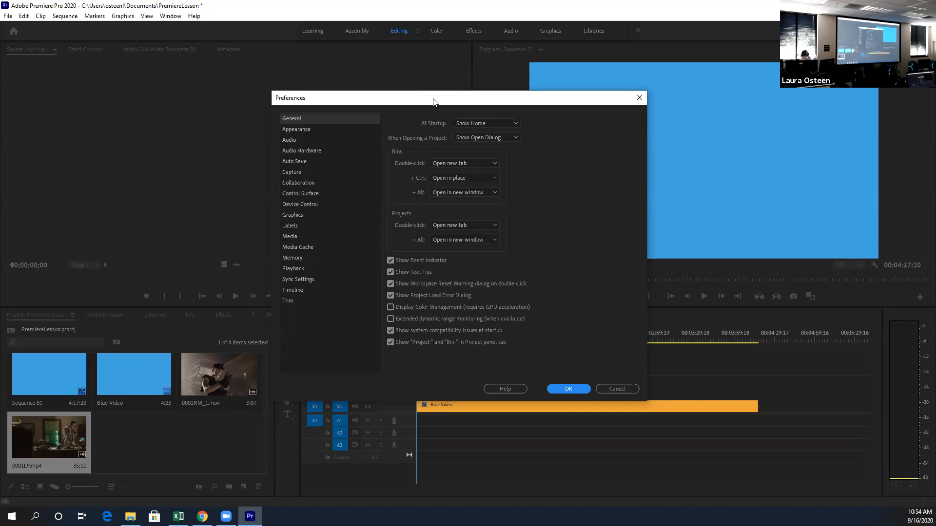
Step: Try the interface brightness at its lightest, return it to its darkest, and make the interactive controls' highlight color lighter in the Appearance preferences
{"action": "left_click", "coordinate": [319, 128]}
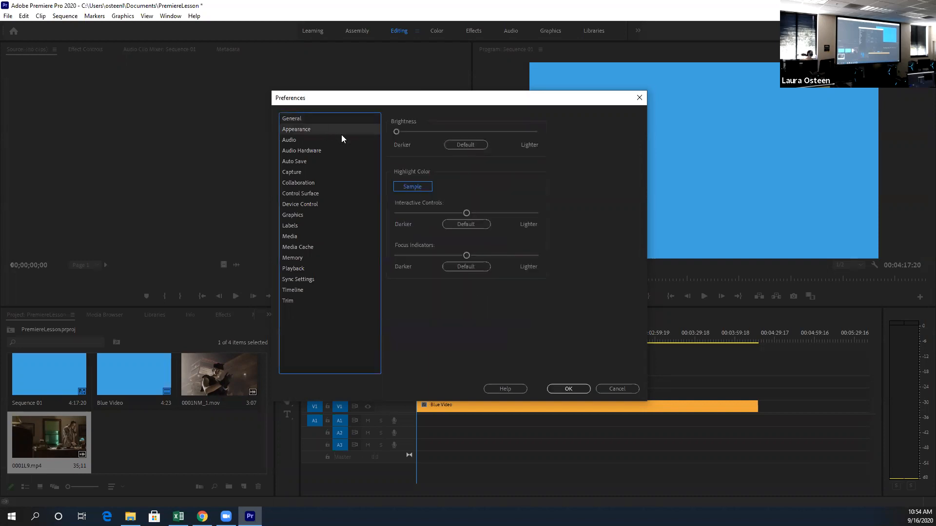
{"action": "left_click_drag", "start_coordinate": [397, 128], "coordinate": [548, 133]}
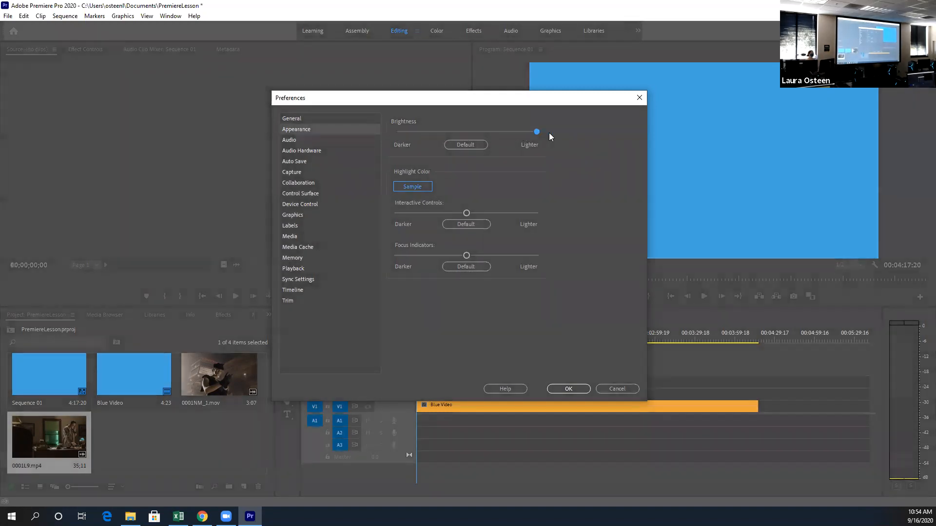
{"action": "left_click_drag", "start_coordinate": [434, 131], "coordinate": [387, 188]}
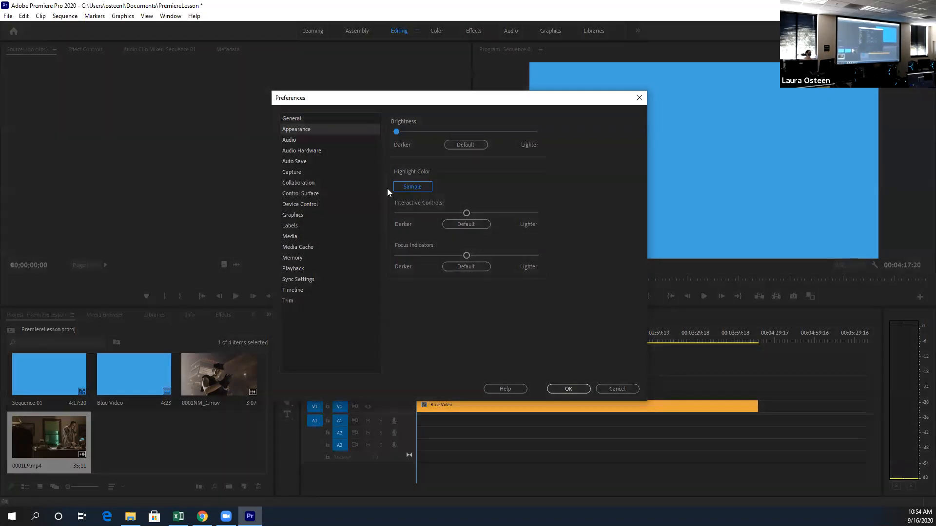
{"action": "left_click_drag", "start_coordinate": [466, 213], "coordinate": [440, 214]}
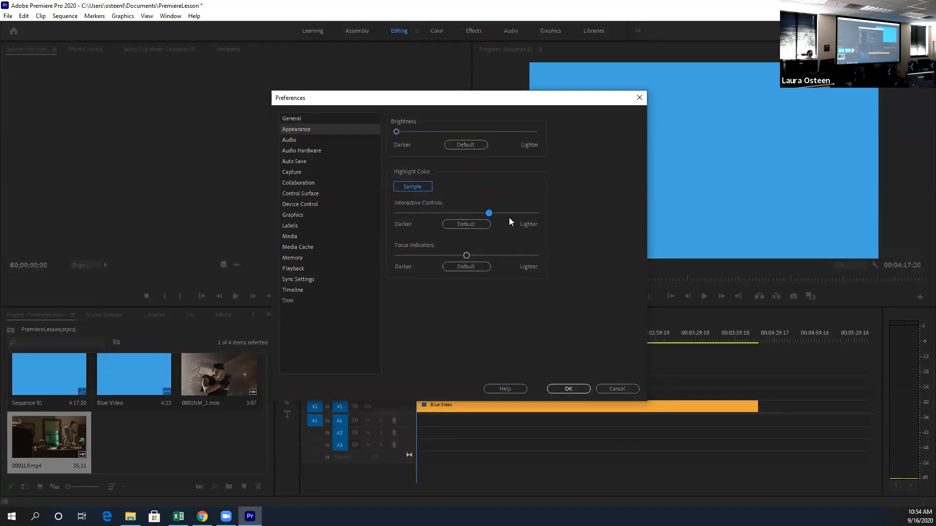
{"action": "left_click_drag", "start_coordinate": [441, 215], "coordinate": [506, 216]}
Step: Review the Audio and Audio Hardware preferences, keeping DELL P2715Q (NVIDIA High Definition Audio) as the default output
{"action": "left_click", "coordinate": [289, 140]}
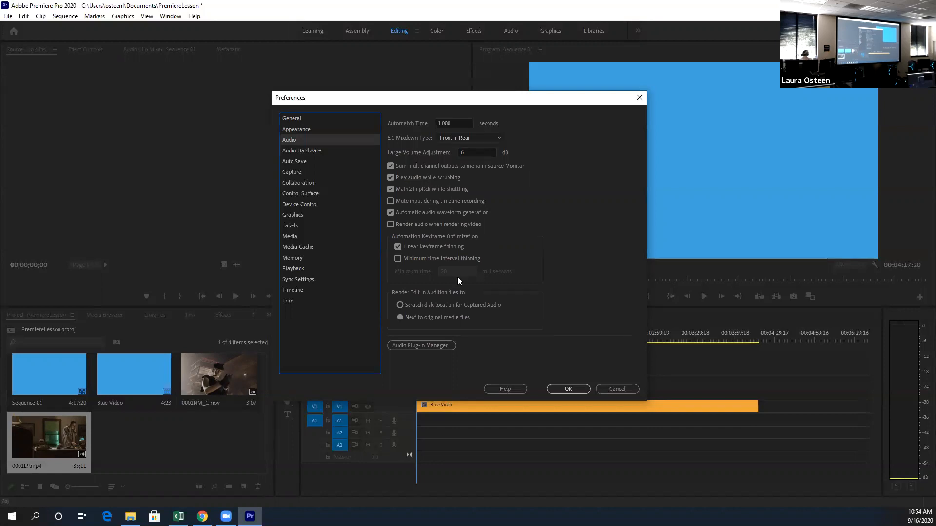
{"action": "left_click", "coordinate": [323, 152]}
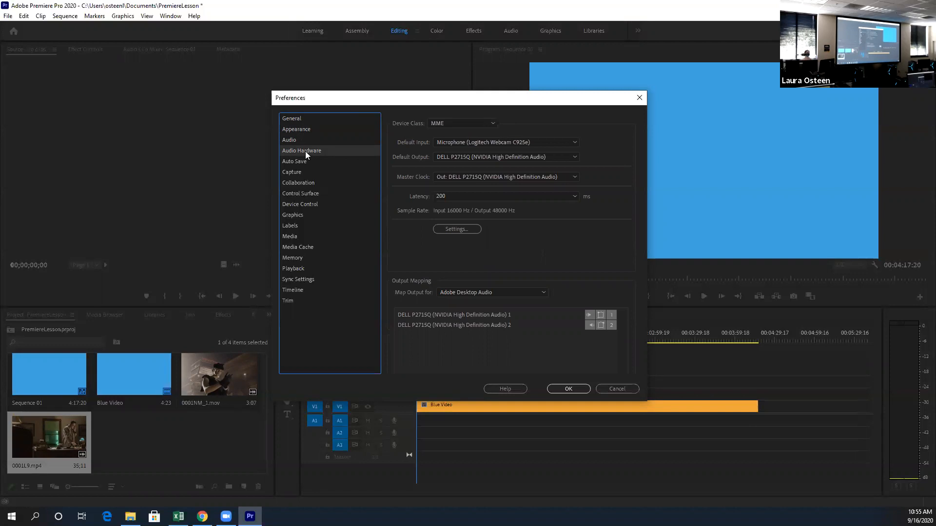
{"action": "left_click", "coordinate": [449, 159]}
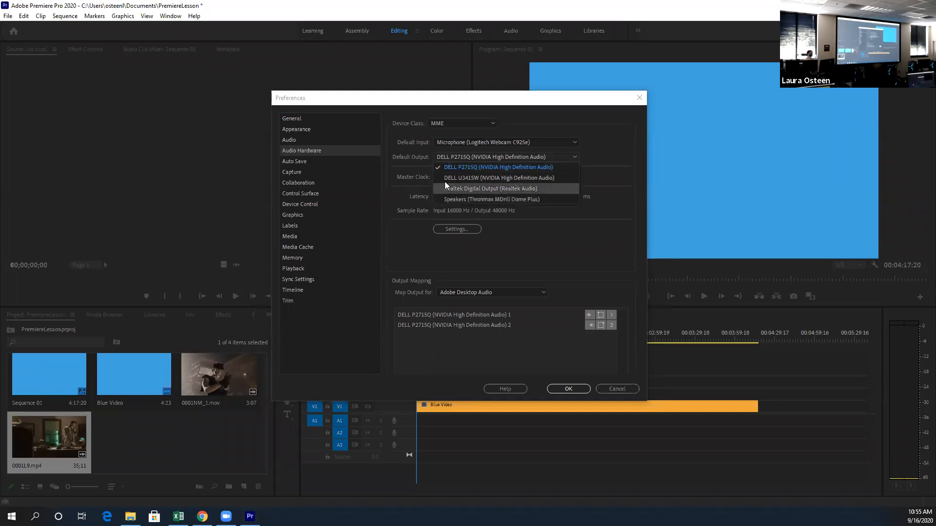
{"action": "left_click", "coordinate": [486, 167]}
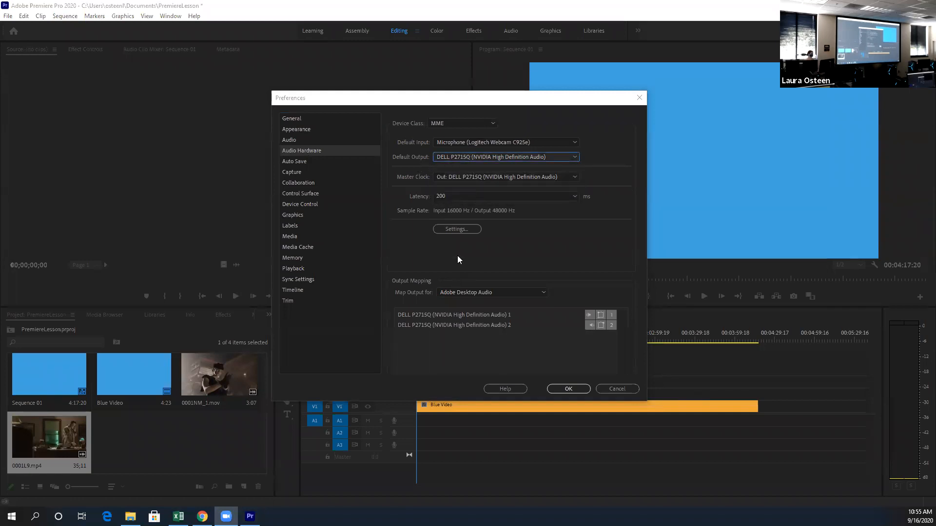
Step: Review the Auto Save preferences, checking the save interval and the maximum number of project versions
{"action": "left_click", "coordinate": [295, 162]}
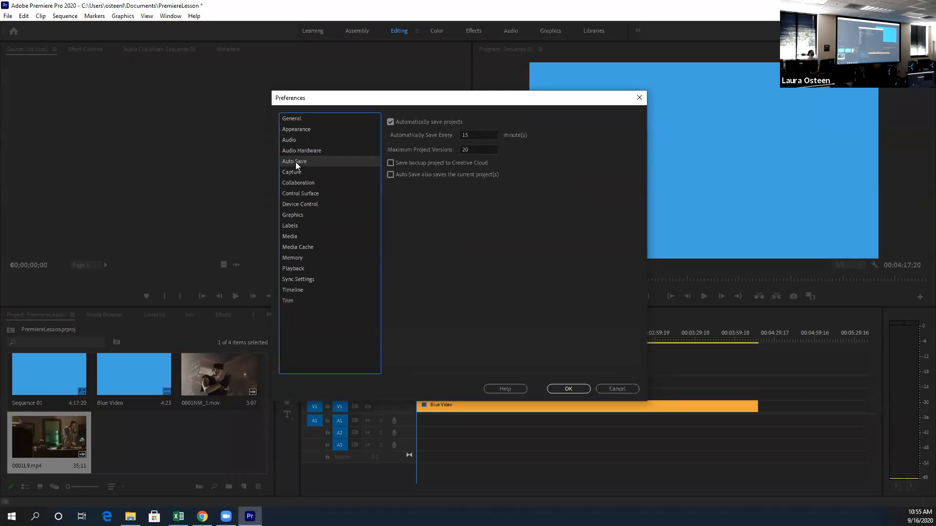
{"action": "key", "text": "Tab"}
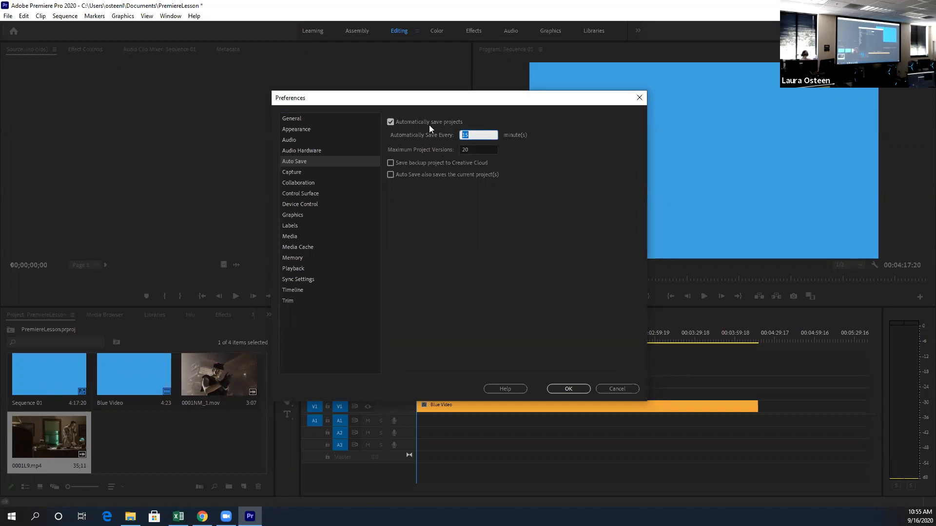
{"action": "left_click", "coordinate": [507, 231]}
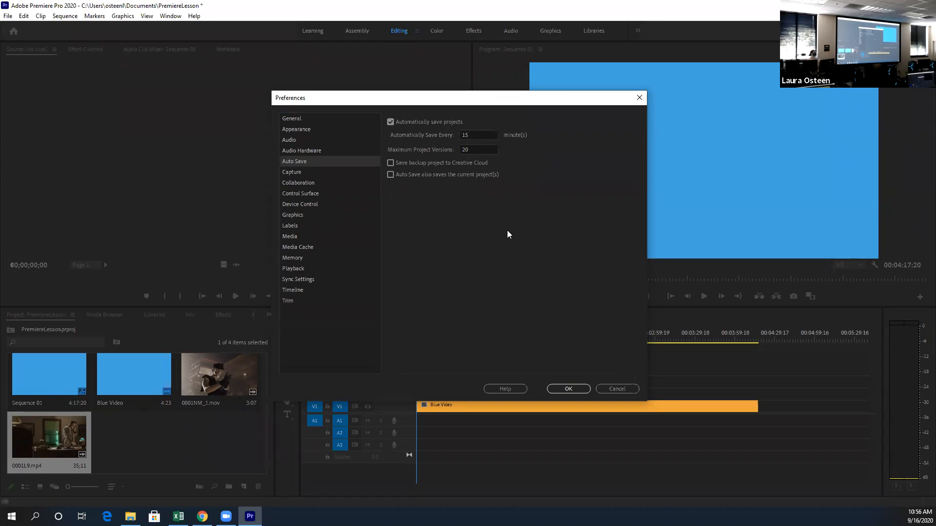
Step: Review the Capture, Graphics and Labels preferences, checking the label colors and their default assignments
{"action": "left_click", "coordinate": [308, 174]}
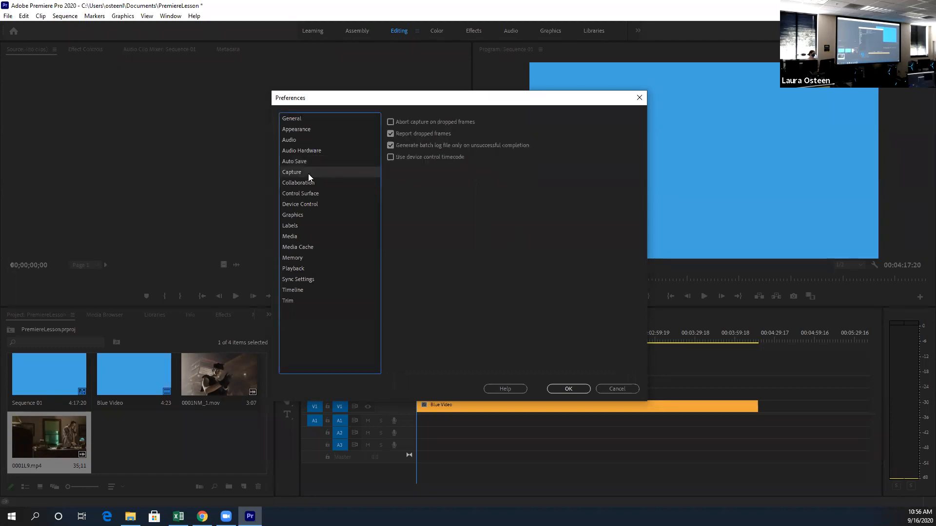
{"action": "left_click", "coordinate": [303, 217]}
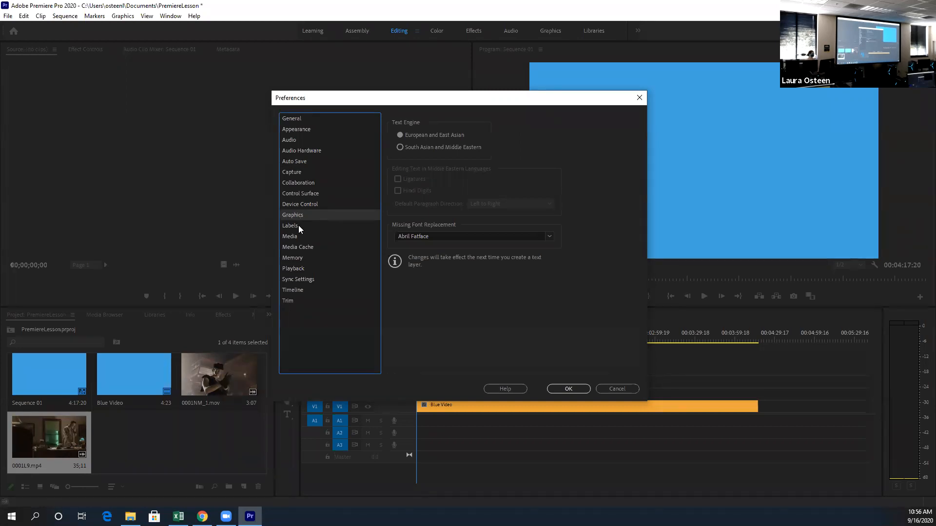
{"action": "left_click", "coordinate": [298, 225]}
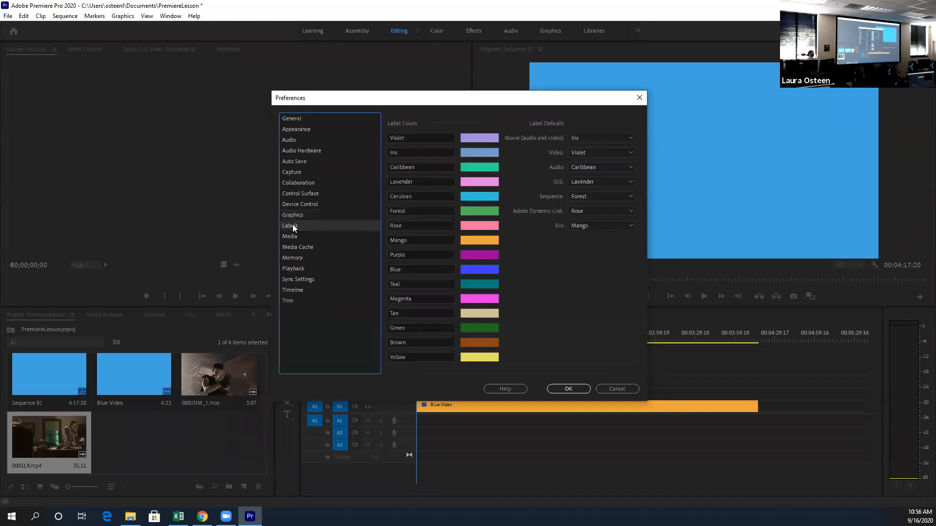
Step: Try black as the color of the Violet label in the Labels preferences, cancelling the color choice
{"action": "left_click", "coordinate": [470, 138]}
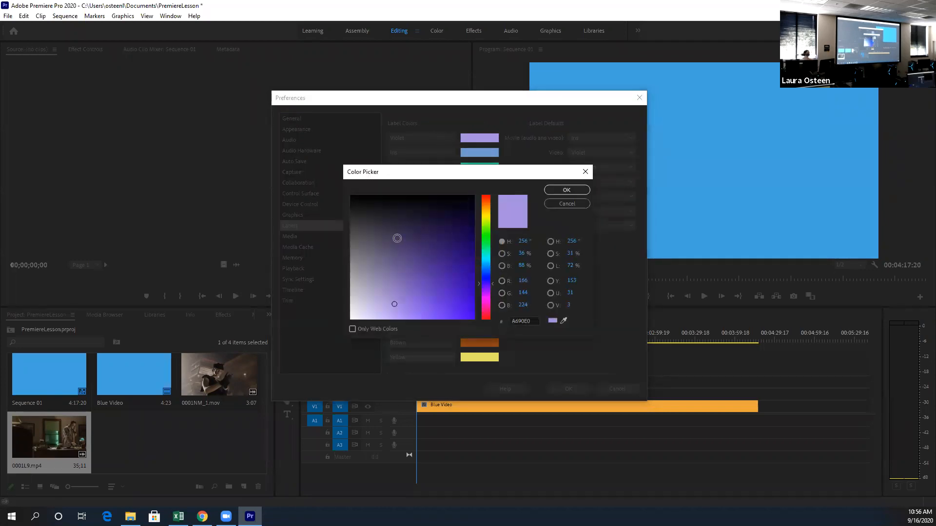
{"action": "left_click_drag", "start_coordinate": [398, 239], "coordinate": [350, 195]}
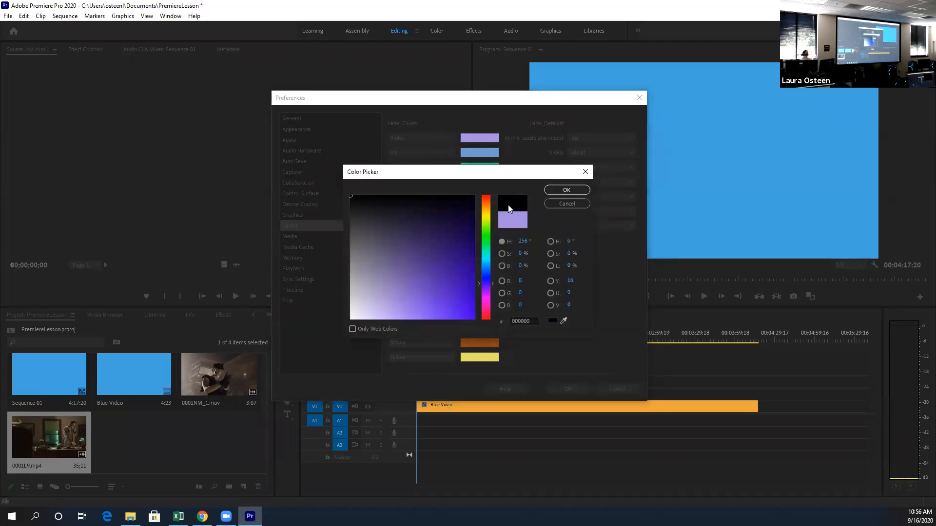
{"action": "left_click", "coordinate": [555, 204]}
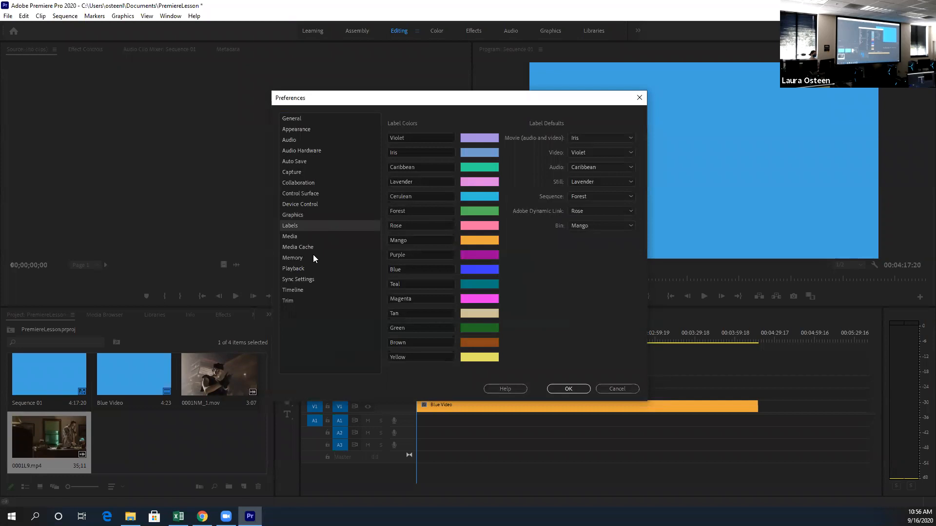
Step: Review the Media, Memory, Playback and Timeline preferences, including the default transition and still image durations, and accept the preferences
{"action": "left_click", "coordinate": [290, 236]}
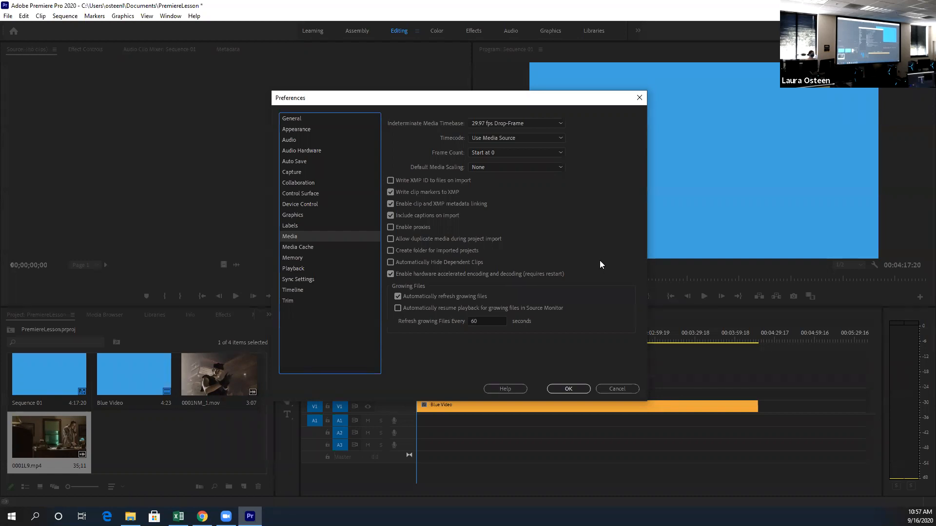
{"action": "left_click", "coordinate": [299, 258]}
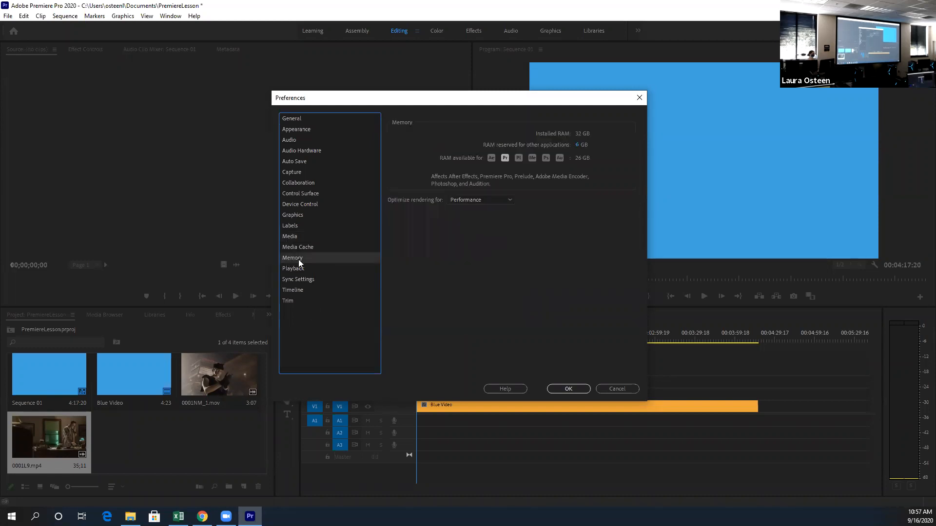
{"action": "left_click", "coordinate": [293, 268]}
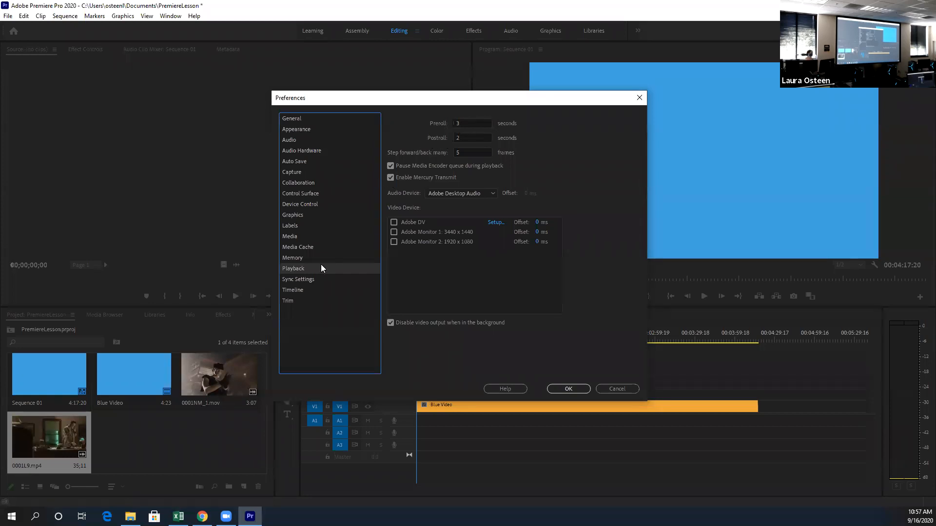
{"action": "left_click", "coordinate": [294, 259]}
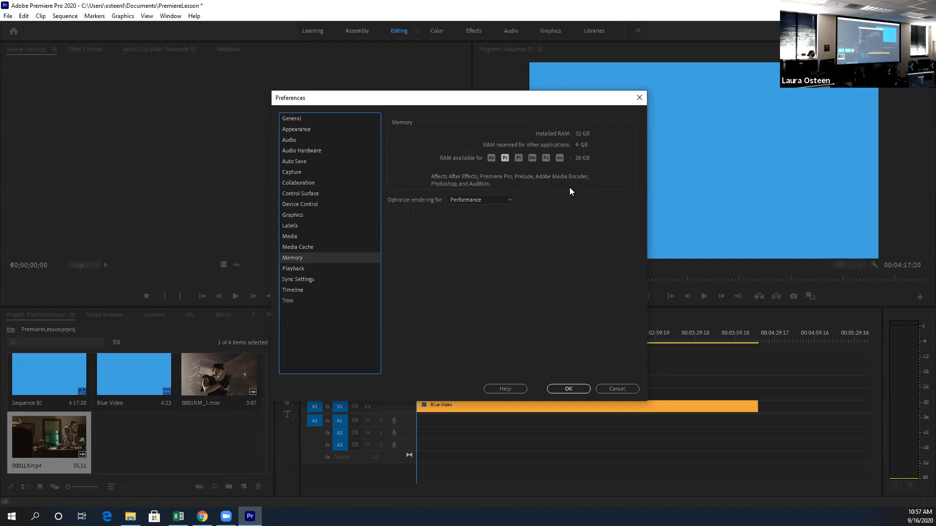
{"action": "left_click", "coordinate": [297, 290]}
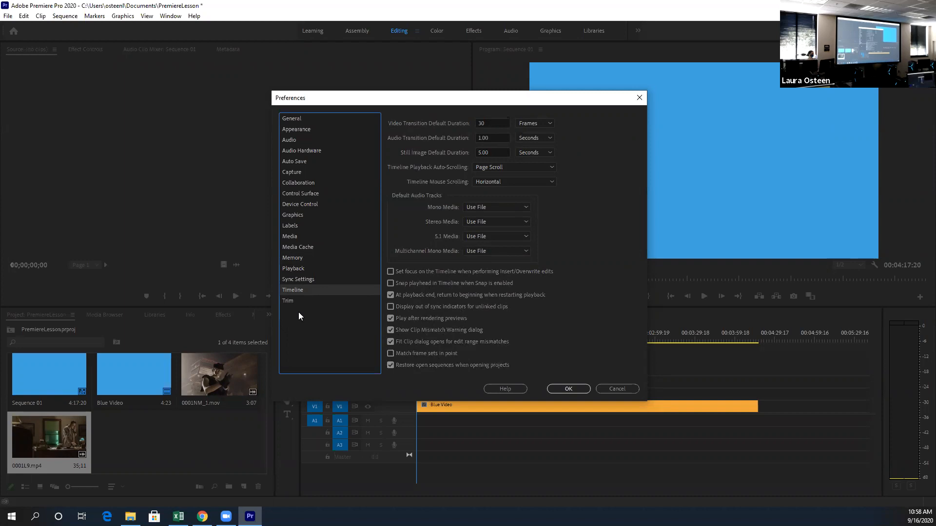
{"action": "left_click", "coordinate": [580, 389]}
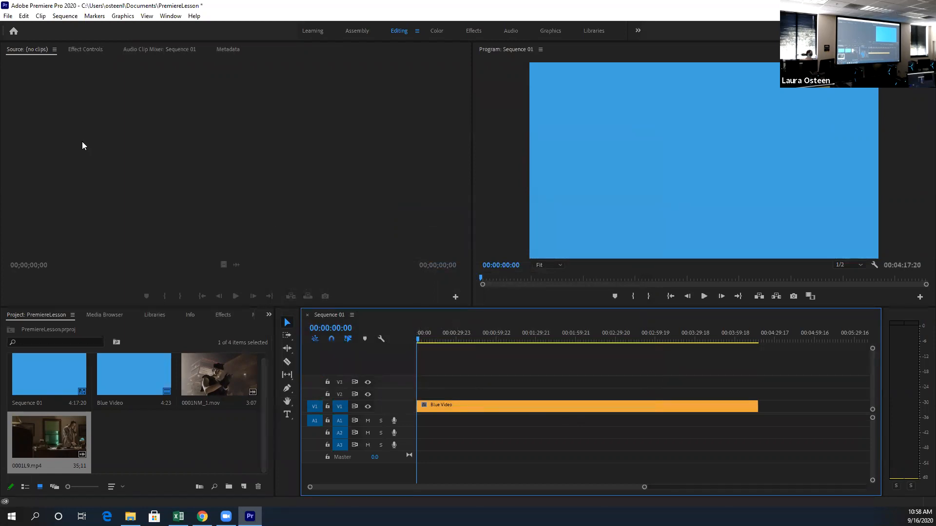
Step: Review Sequence 01's editing mode and timebase options in the sequence settings, keeping HDV 1080p at 23.976 frames/second, and accept them
{"action": "left_click", "coordinate": [24, 17]}
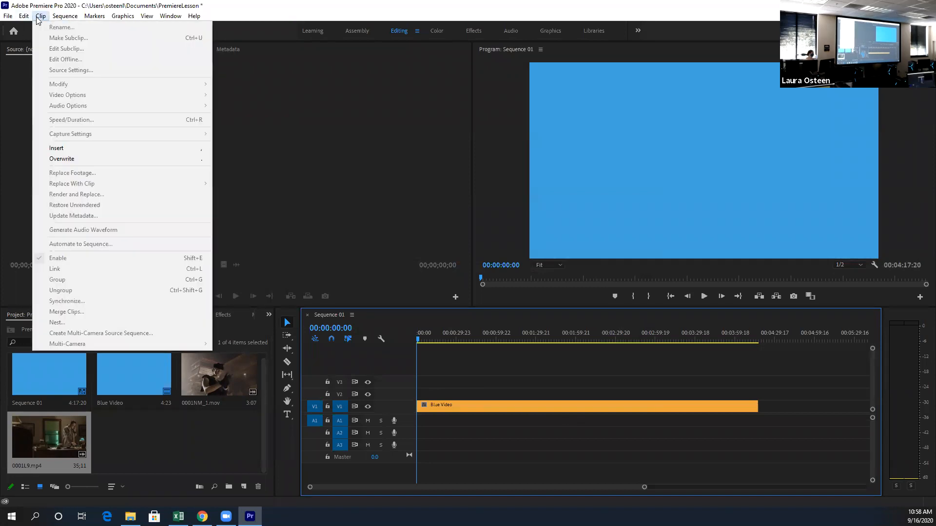
{"action": "mouse_move", "coordinate": [65, 18]}
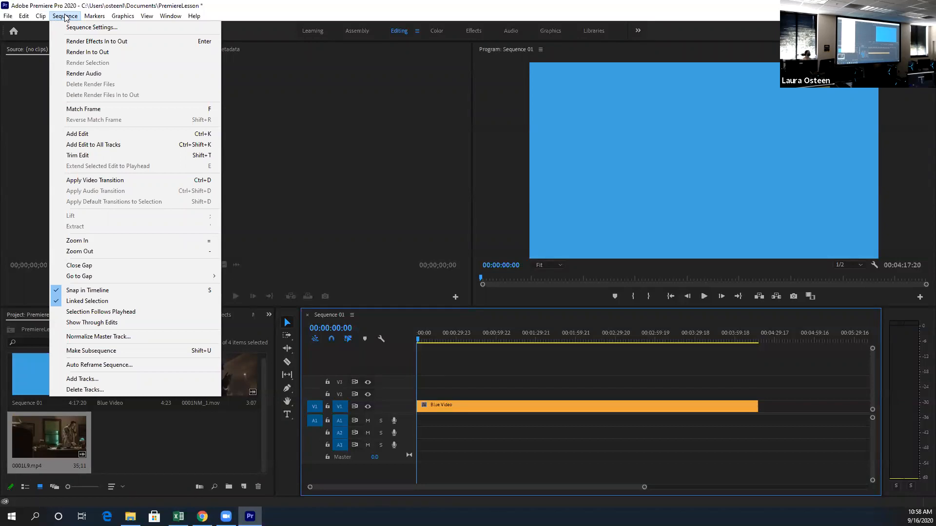
{"action": "left_click", "coordinate": [92, 27]}
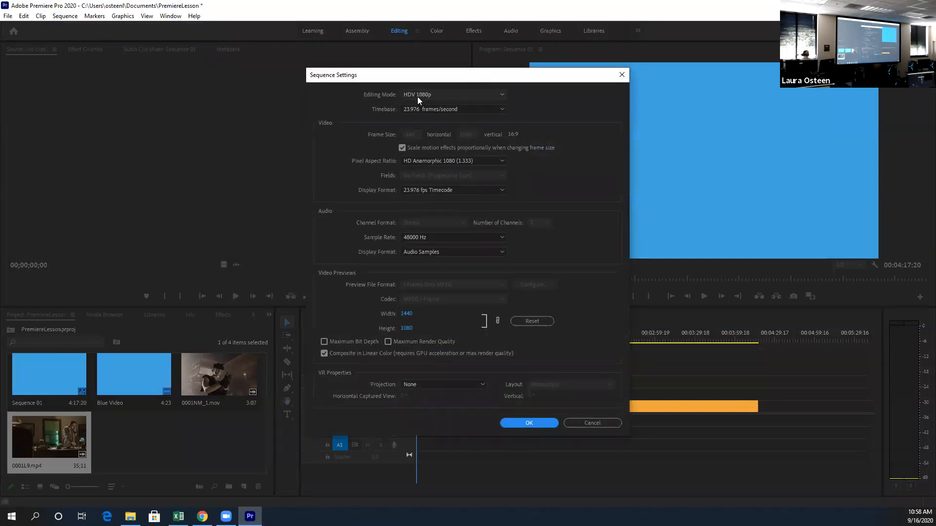
{"action": "left_click", "coordinate": [440, 94]}
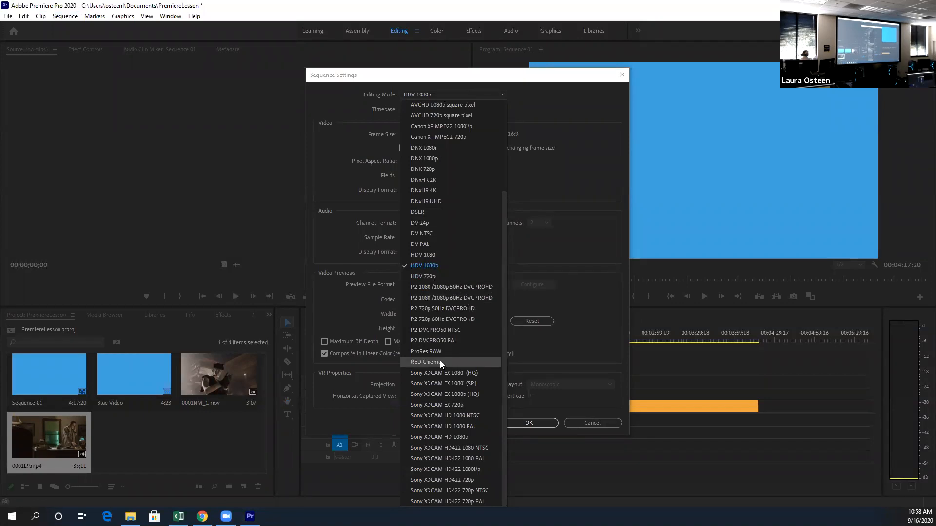
{"action": "left_click", "coordinate": [329, 156]}
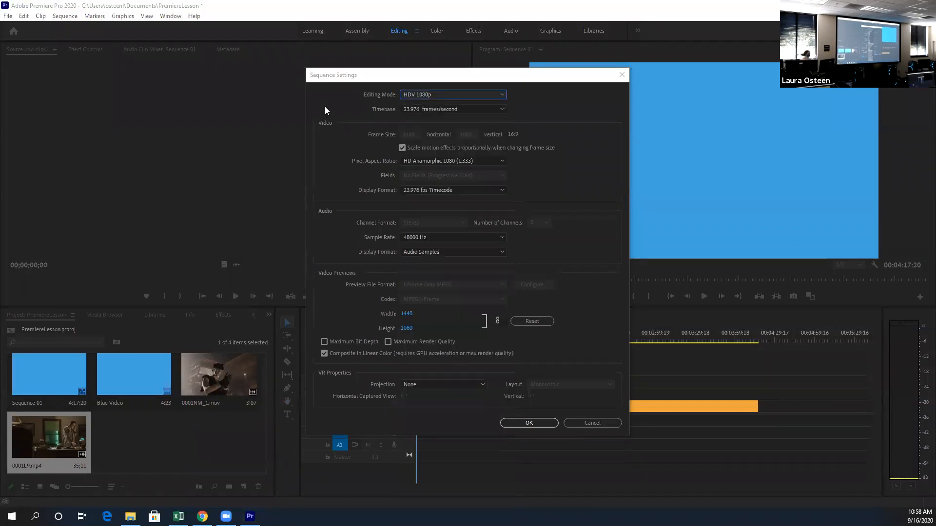
{"action": "left_click", "coordinate": [416, 109]}
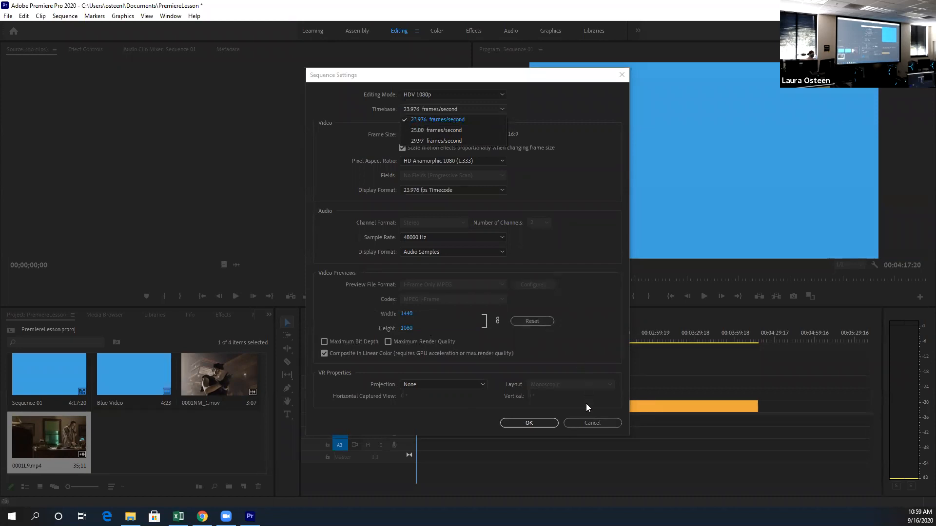
{"action": "left_click", "coordinate": [536, 423]}
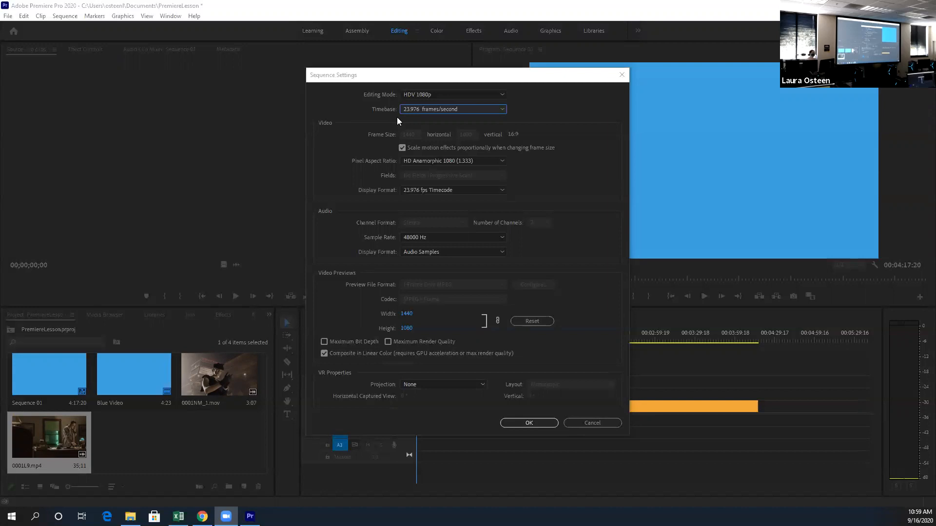
{"action": "left_click", "coordinate": [530, 424]}
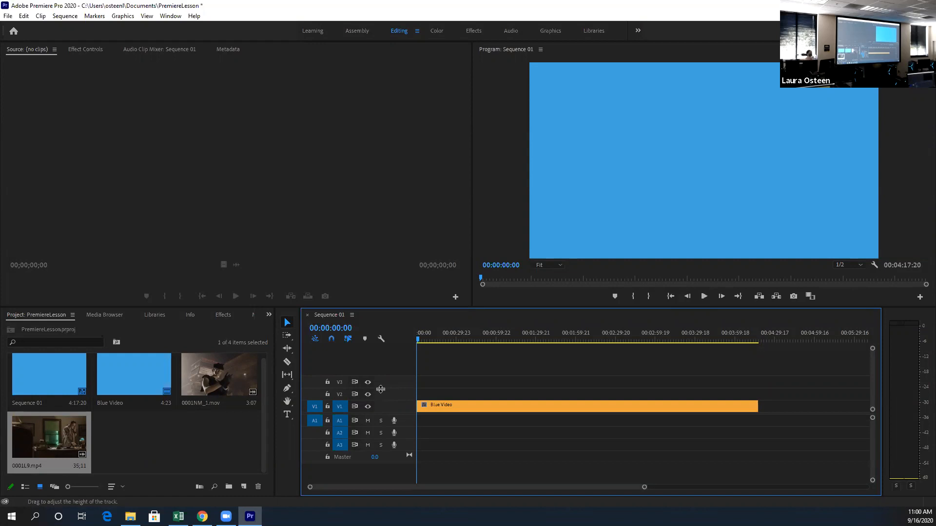
{"action": "left_click", "coordinate": [95, 16]}
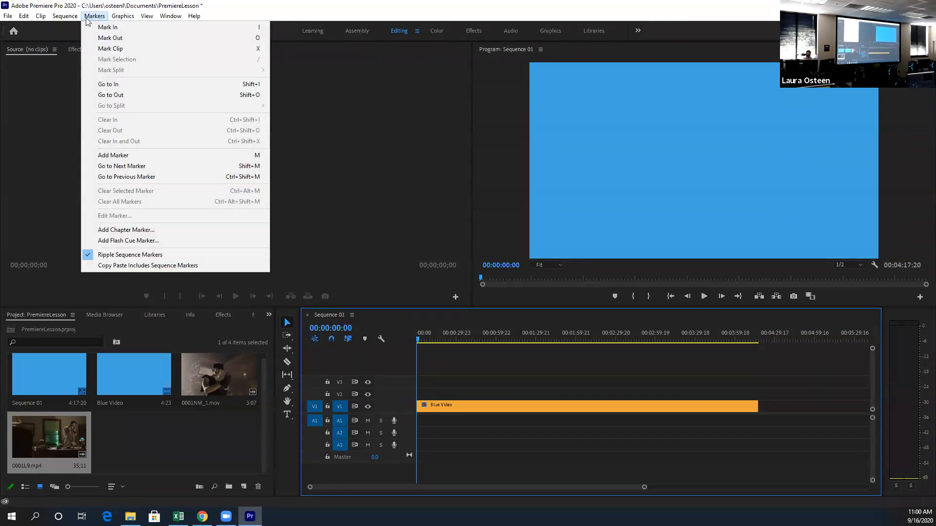
{"action": "mouse_move", "coordinate": [74, 19]}
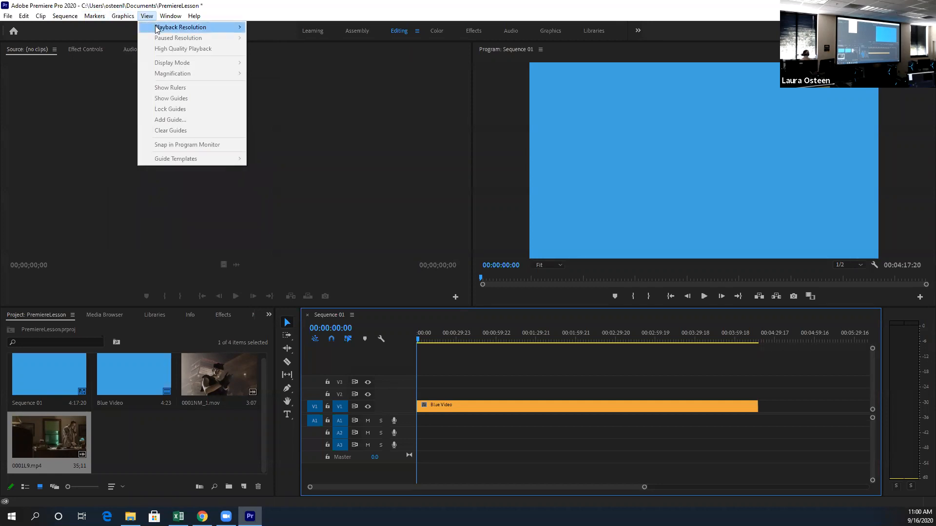
{"action": "mouse_move", "coordinate": [229, 28]}
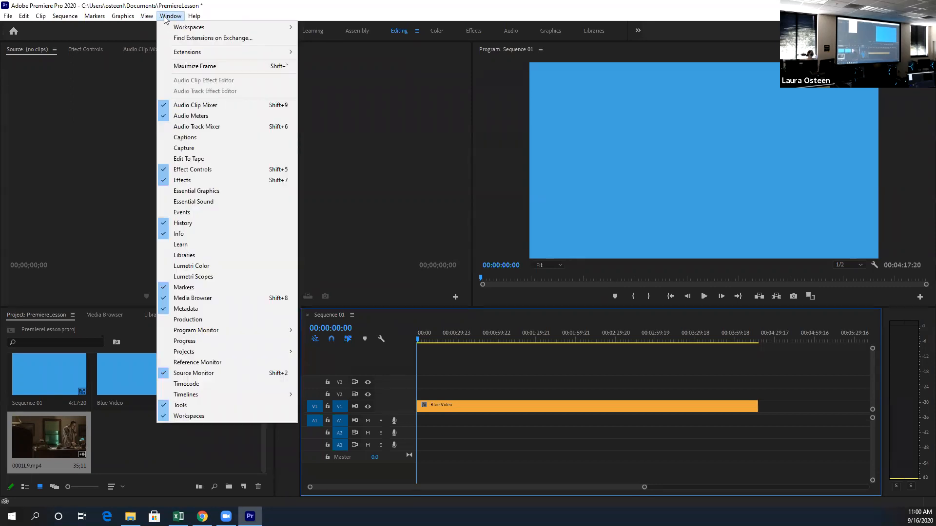
{"action": "left_click", "coordinate": [274, 33]}
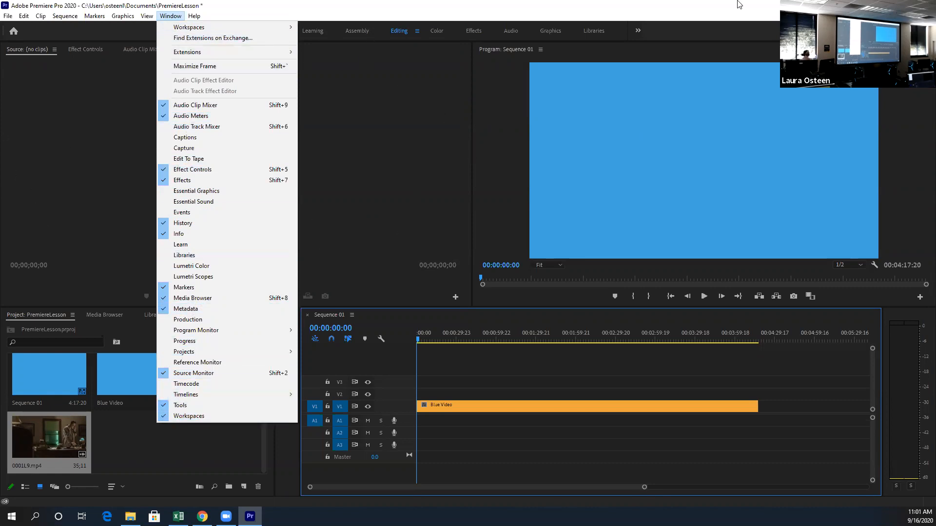
{"action": "left_click", "coordinate": [381, 137]}
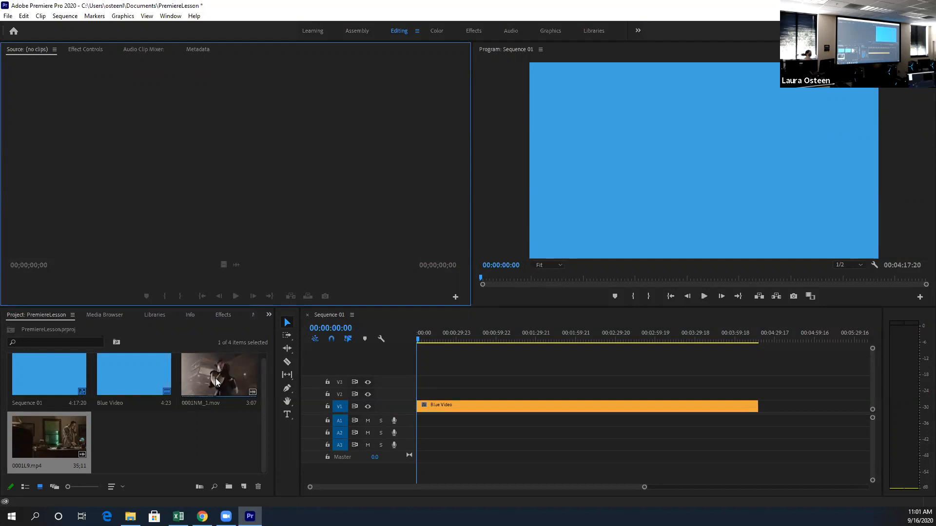
Step: Place the 0001NM_1.mov clip at the start of tracks V1 and A1, ahead of Blue Video, and preview its opening from the sequence start
{"action": "left_click", "coordinate": [188, 378]}
{"action": "left_click_drag", "start_coordinate": [187, 377], "coordinate": [419, 412]}
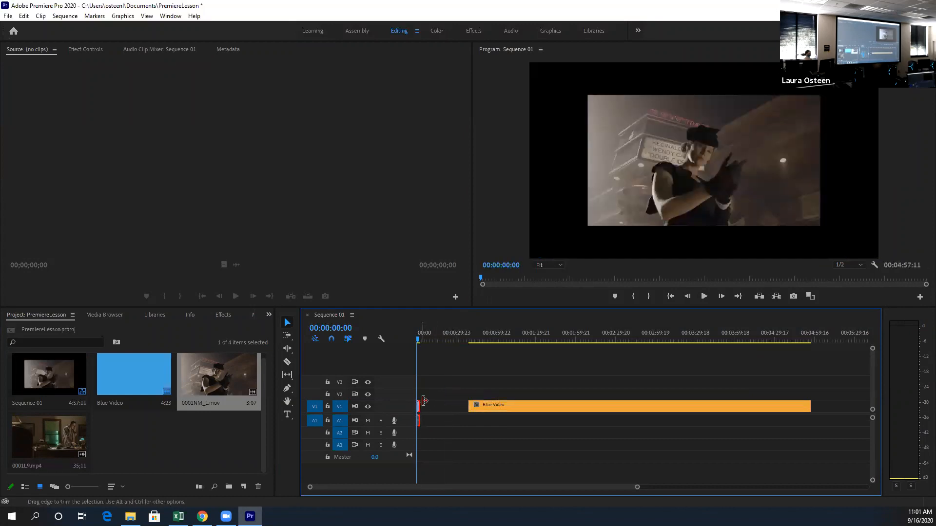
{"action": "key", "text": "space"}
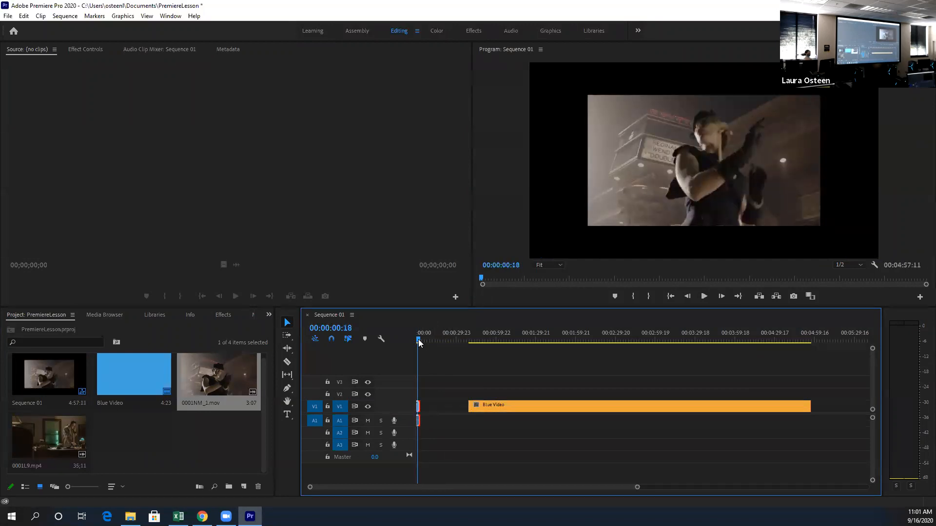
{"action": "left_click", "coordinate": [419, 340]}
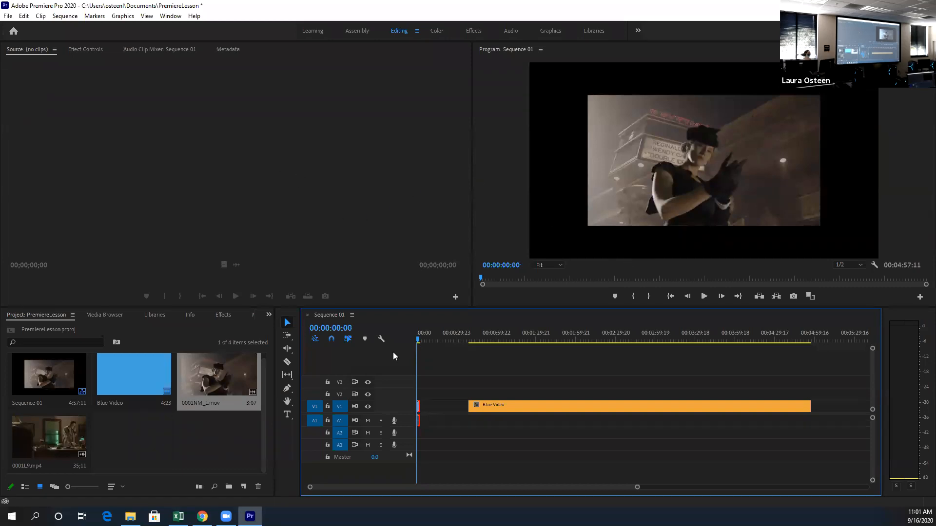
Step: Open 0001NM_1.mov in the Source Monitor and move the sequence playhead to 00:00:01:11 to compare the source and program images
{"action": "double_click", "coordinate": [215, 375]}
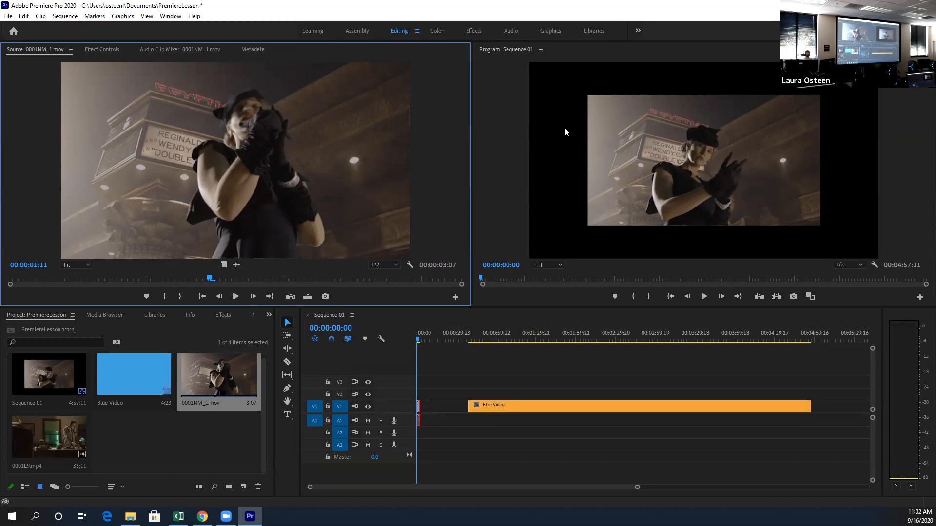
{"action": "left_click", "coordinate": [420, 341]}
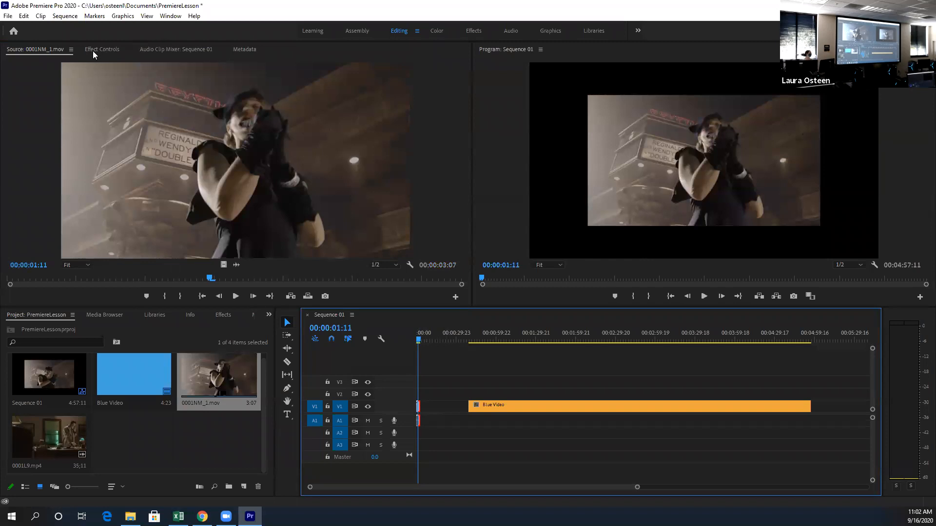
{"action": "left_click", "coordinate": [19, 51]}
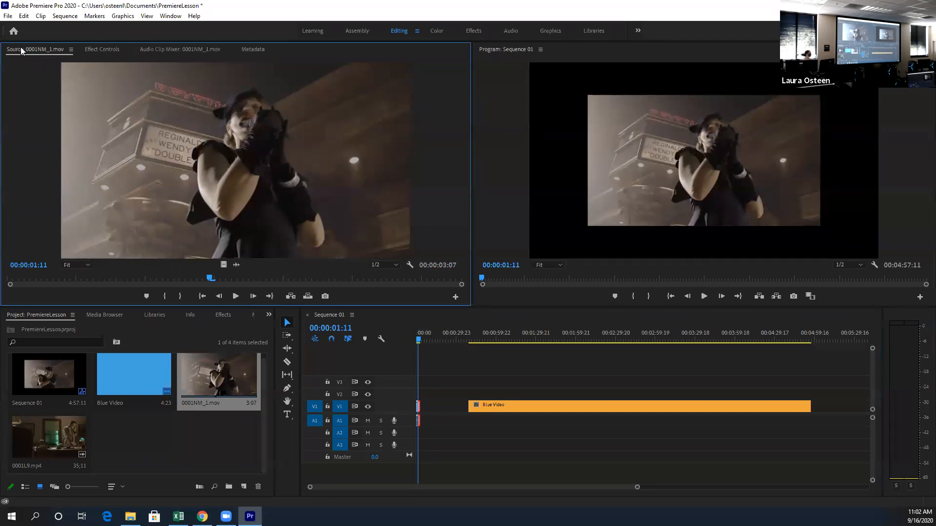
Step: Select the 0001NM_1.mov clip in Sequence 01 to show its Effect Controls, with the timeline enlarged around the clip
{"action": "left_click", "coordinate": [101, 49]}
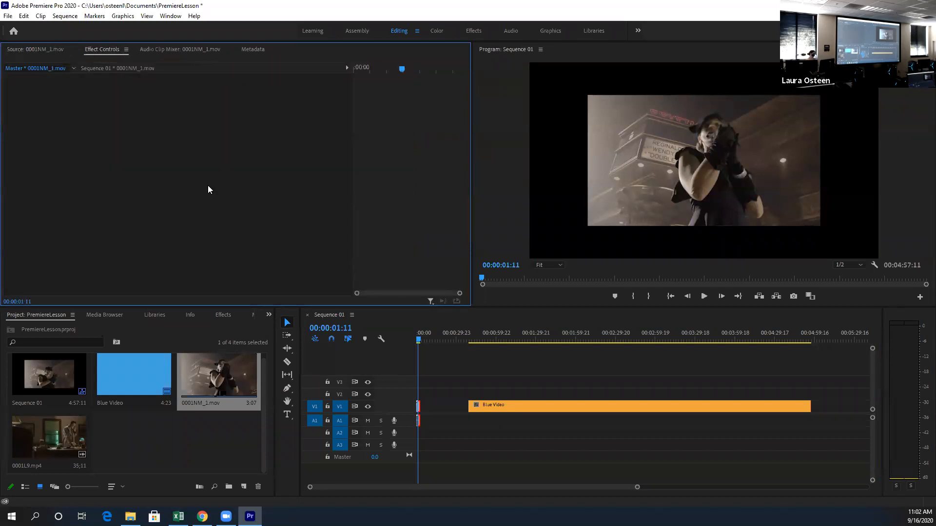
{"action": "left_click", "coordinate": [417, 413]}
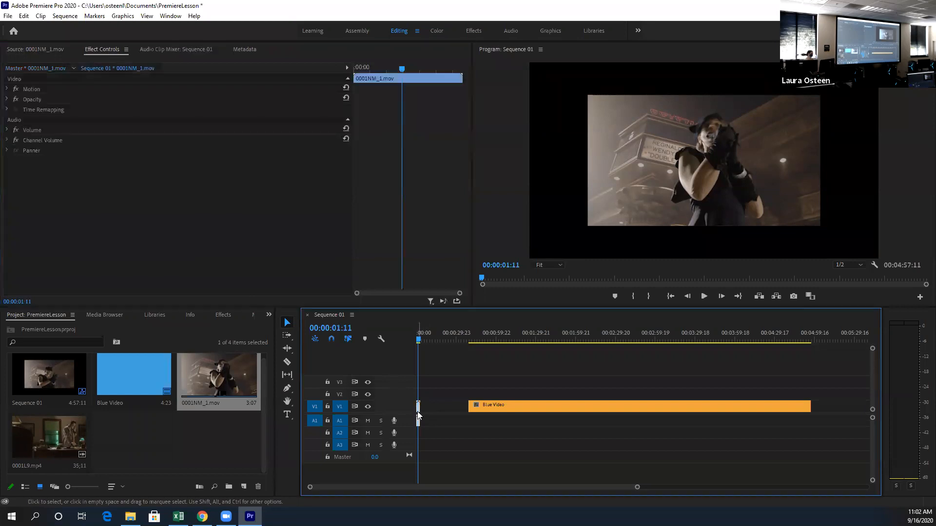
{"action": "left_click_drag", "start_coordinate": [637, 487], "coordinate": [599, 487]}
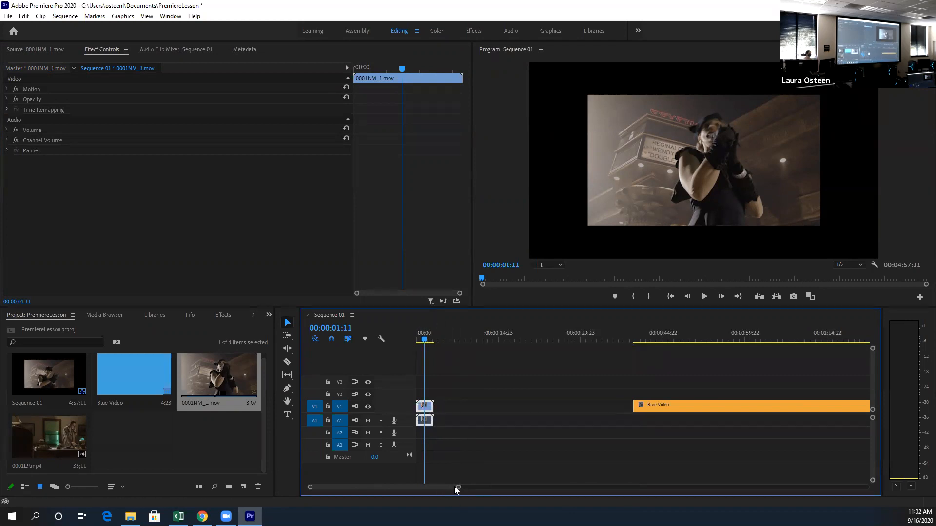
{"action": "left_click_drag", "start_coordinate": [458, 489], "coordinate": [589, 489]}
{"action": "left_click", "coordinate": [589, 488]}
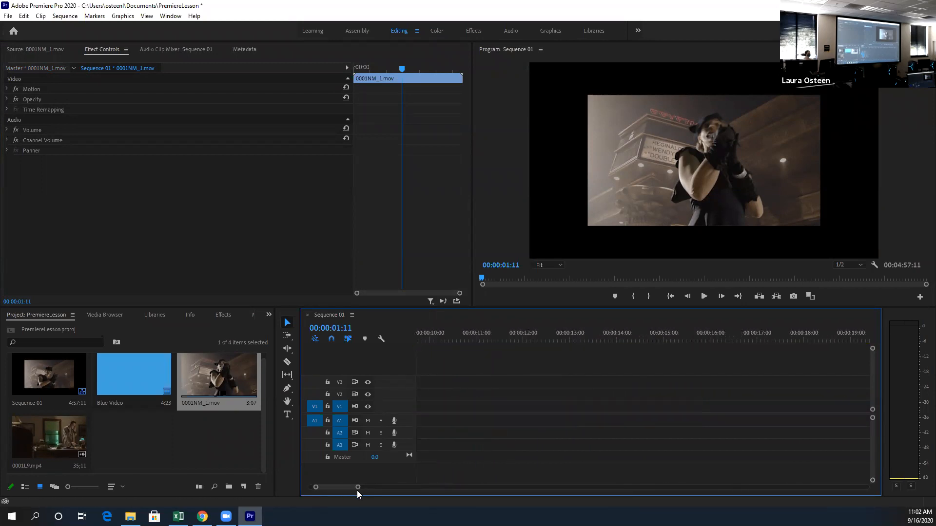
{"action": "left_click_drag", "start_coordinate": [349, 489], "coordinate": [328, 489]}
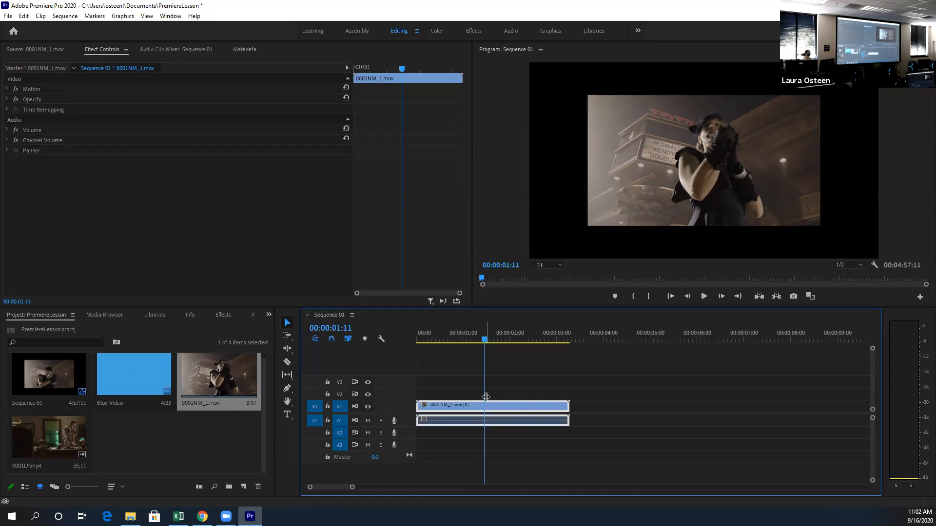
Step: Examine the clip's Motion and Opacity effects and expand the Motion properties
{"action": "left_click", "coordinate": [6, 89]}
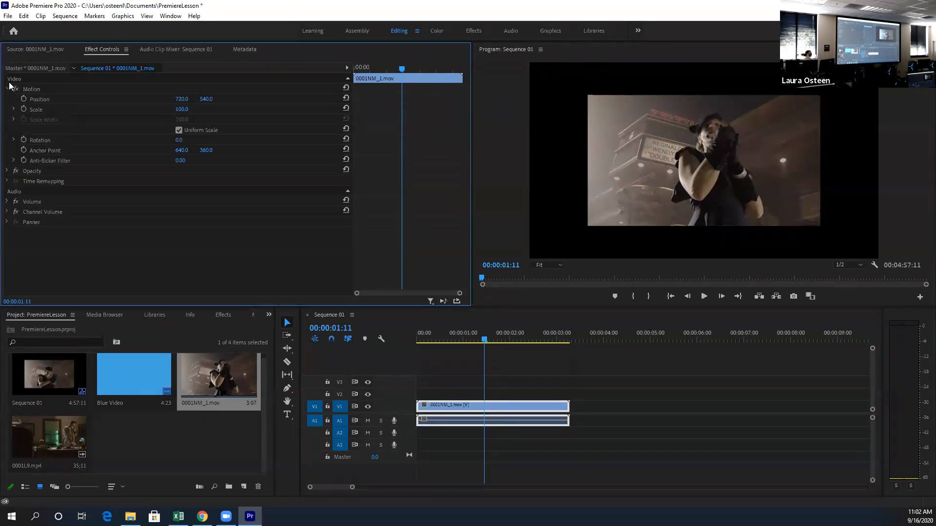
{"action": "left_click", "coordinate": [7, 90]}
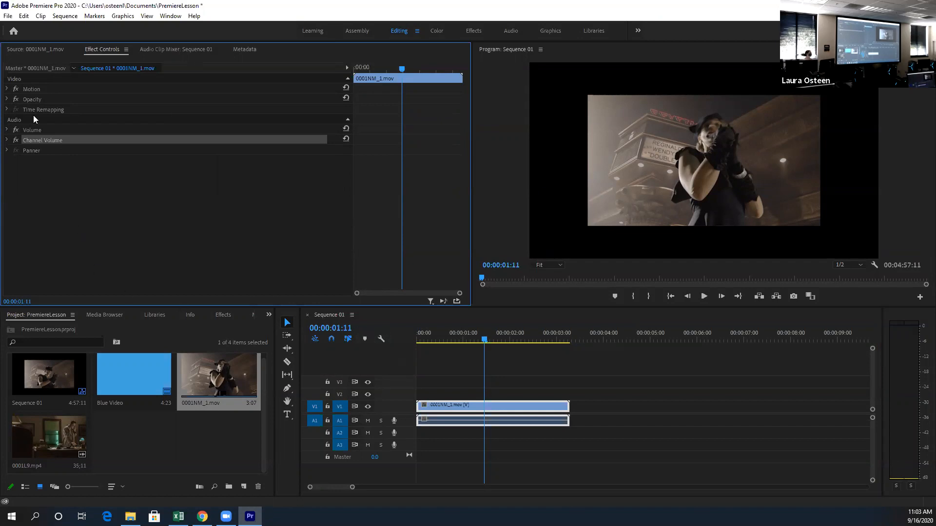
{"action": "left_click", "coordinate": [57, 91]}
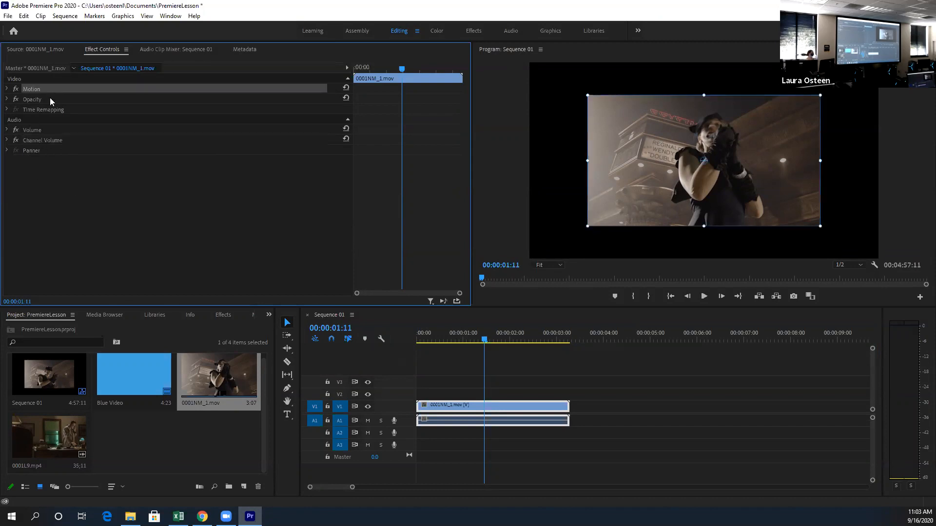
{"action": "left_click", "coordinate": [48, 98]}
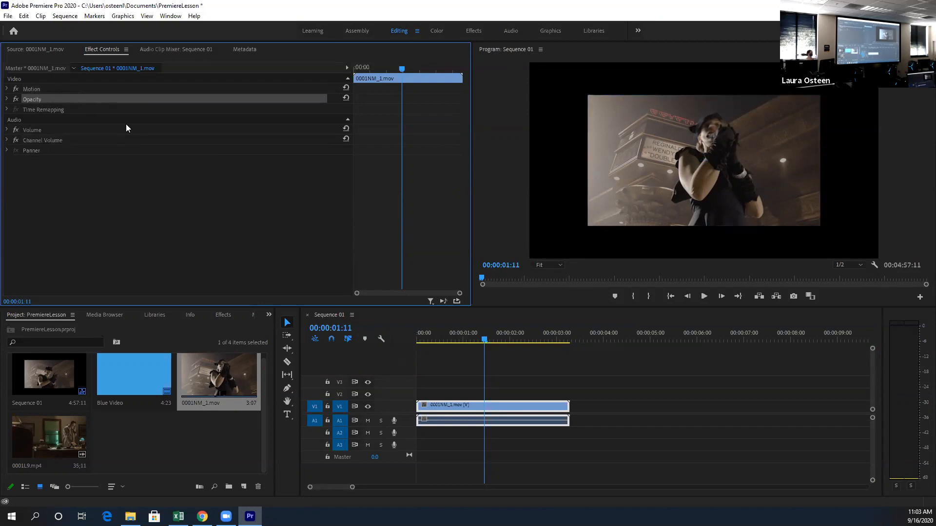
{"action": "left_click", "coordinate": [8, 91]}
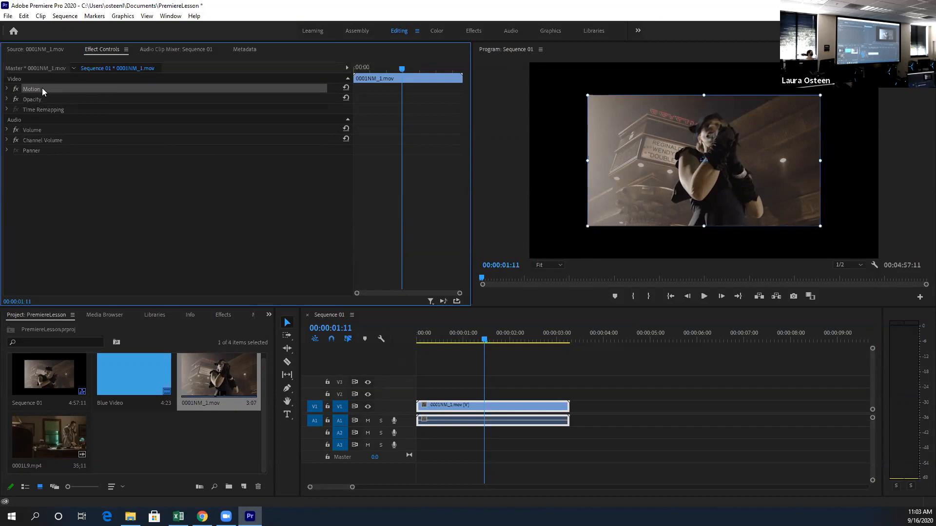
{"action": "left_click", "coordinate": [8, 90]}
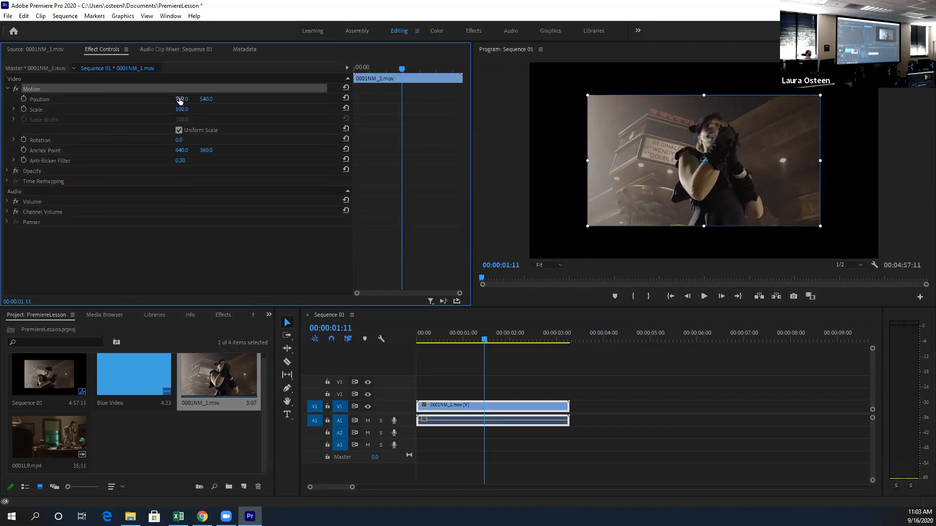
Step: Try a horizontal position change and undo it, and scale the clip up to 150.9 so it fills the program frame
{"action": "mouse_move", "coordinate": [180, 100]}
{"action": "left_mouse_down"}
{"action": "mouse_move", "coordinate": [272, 100]}
{"action": "mouse_move", "coordinate": [83, 119]}
{"action": "mouse_move", "coordinate": [401, 121]}
{"action": "mouse_move", "coordinate": [115, 121]}
{"action": "mouse_move", "coordinate": [187, 102]}
{"action": "left_mouse_up"}
{"action": "key", "text": "ctrl+z"}
{"action": "mouse_move", "coordinate": [179, 110]}
{"action": "left_mouse_down"}
{"action": "mouse_move", "coordinate": [205, 114]}
{"action": "mouse_move", "coordinate": [187, 114]}
{"action": "left_mouse_up"}
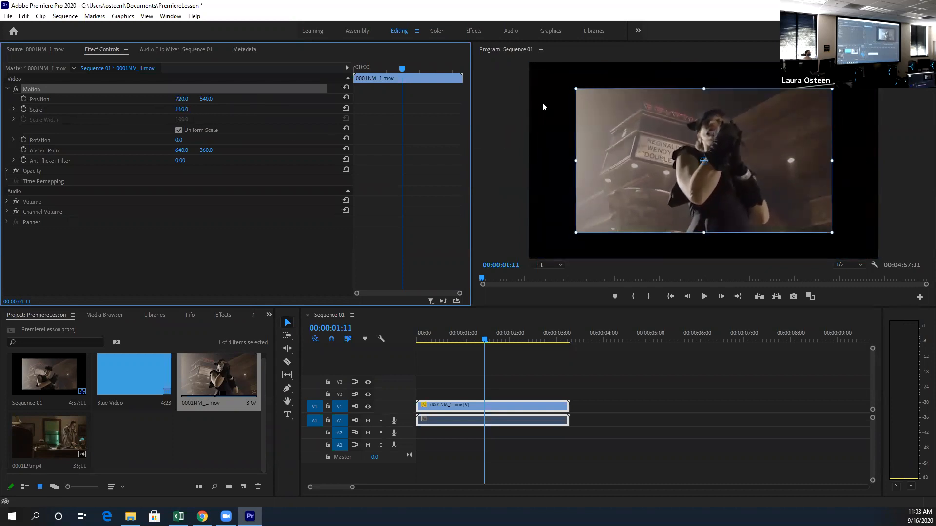
{"action": "left_click", "coordinate": [161, 109]}
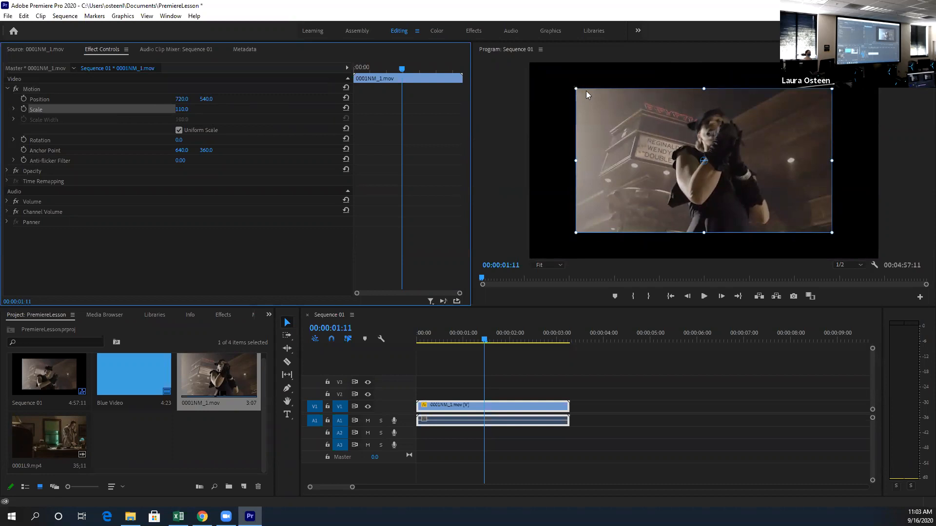
{"action": "left_click_drag", "start_coordinate": [576, 87], "coordinate": [520, 61]}
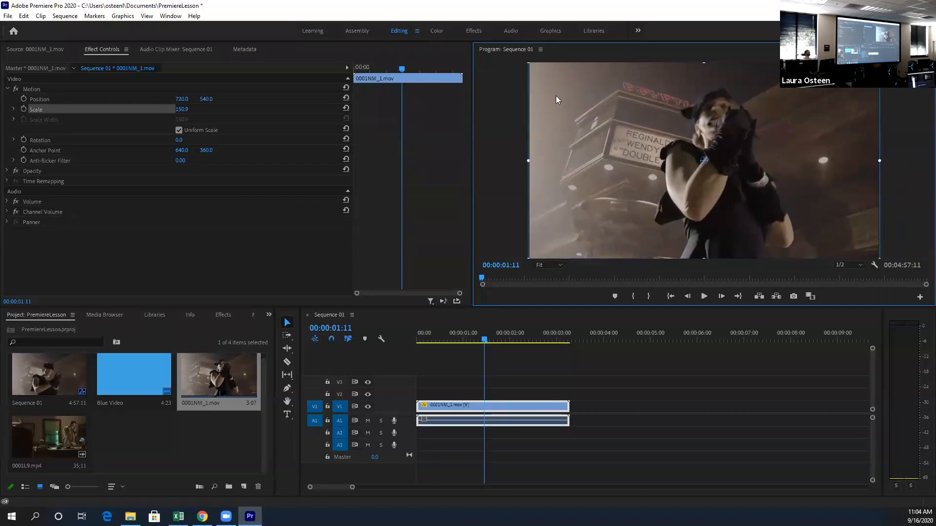
{"action": "left_click", "coordinate": [497, 102]}
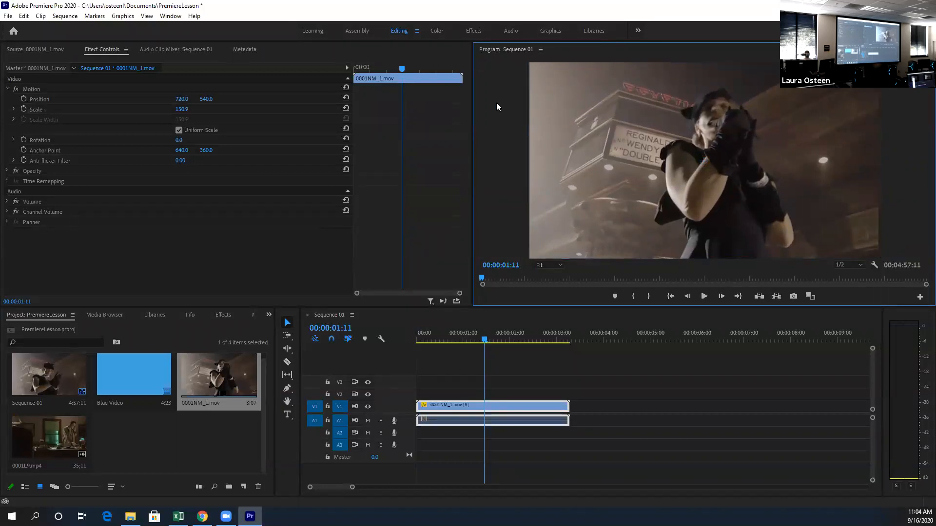
Step: Try rotating the clip to -3.0° and undo the rotation
{"action": "left_click", "coordinate": [96, 51]}
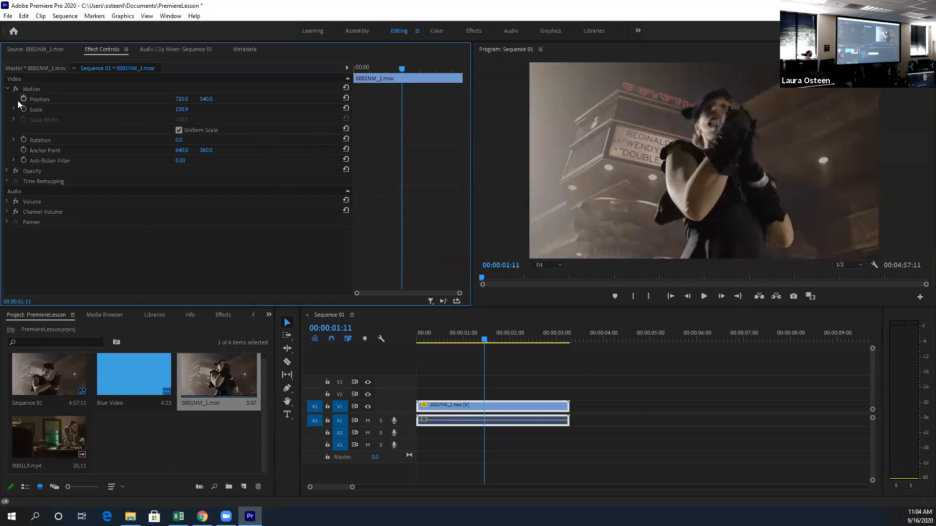
{"action": "left_click_drag", "start_coordinate": [179, 139], "coordinate": [203, 138]}
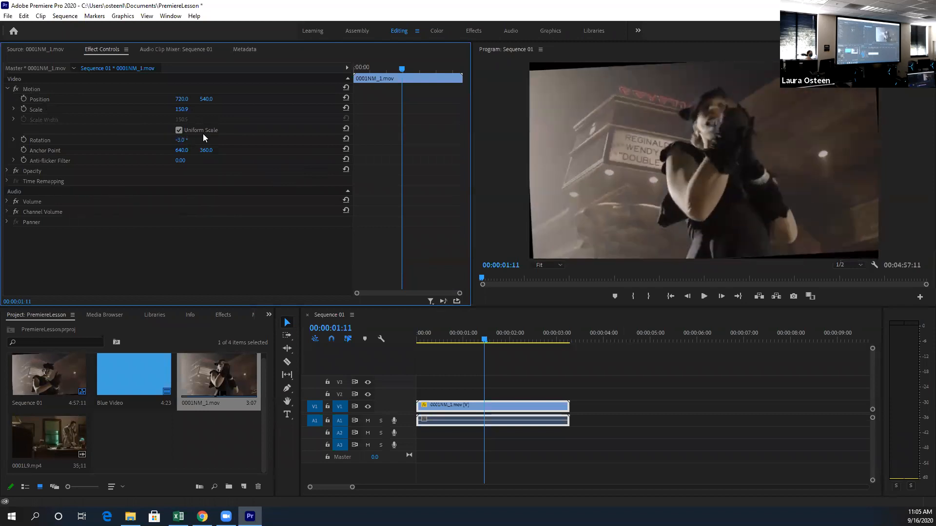
{"action": "key", "text": "ctrl+z"}
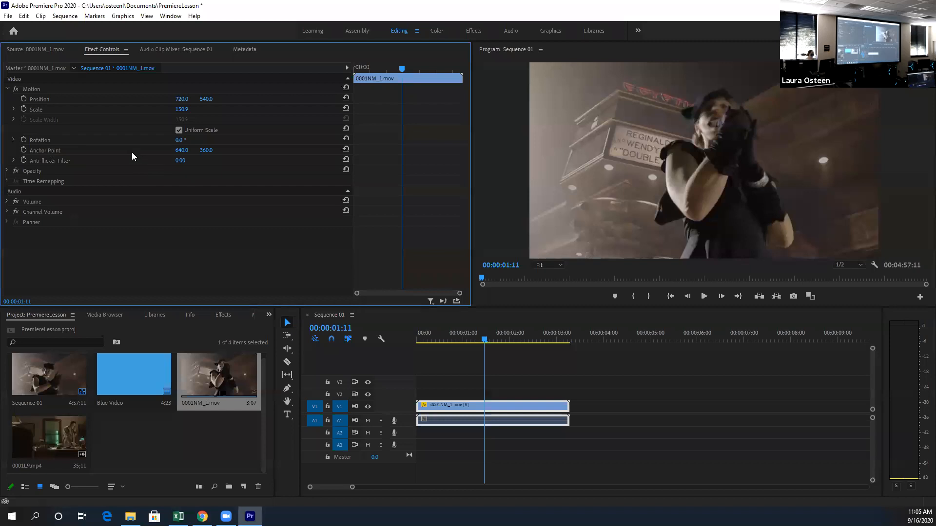
Step: Try moving the anchor point to about 192, 125 and scaling the clip up around it, and undo both changes
{"action": "left_click", "coordinate": [80, 152]}
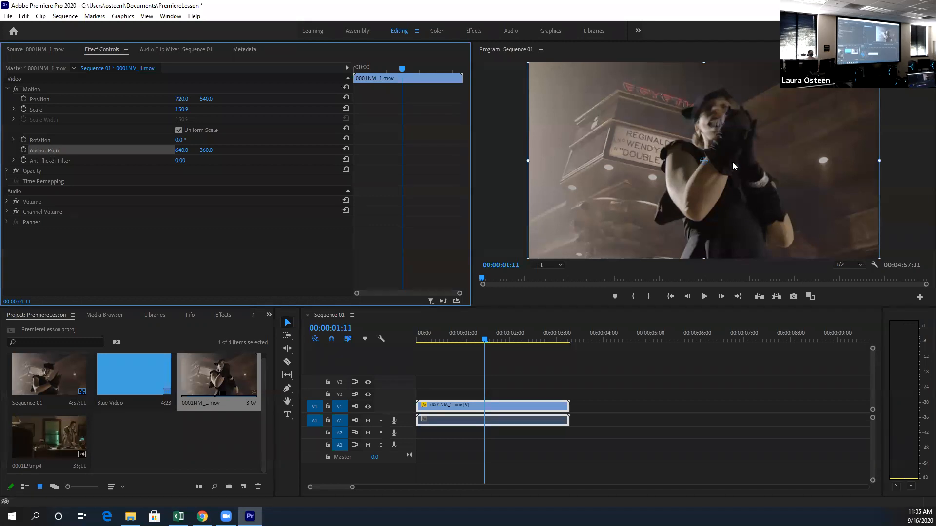
{"action": "left_click_drag", "start_coordinate": [703, 161], "coordinate": [580, 96]}
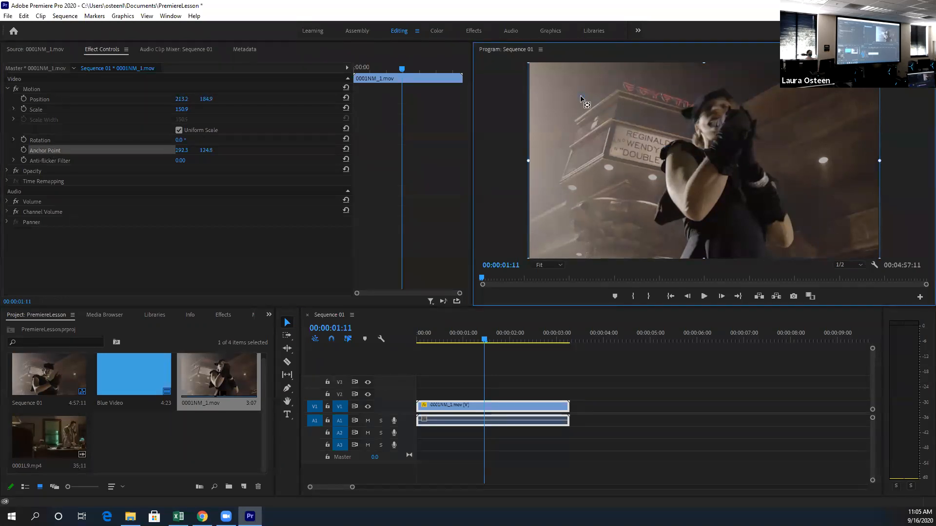
{"action": "left_click_drag", "start_coordinate": [182, 108], "coordinate": [212, 118]}
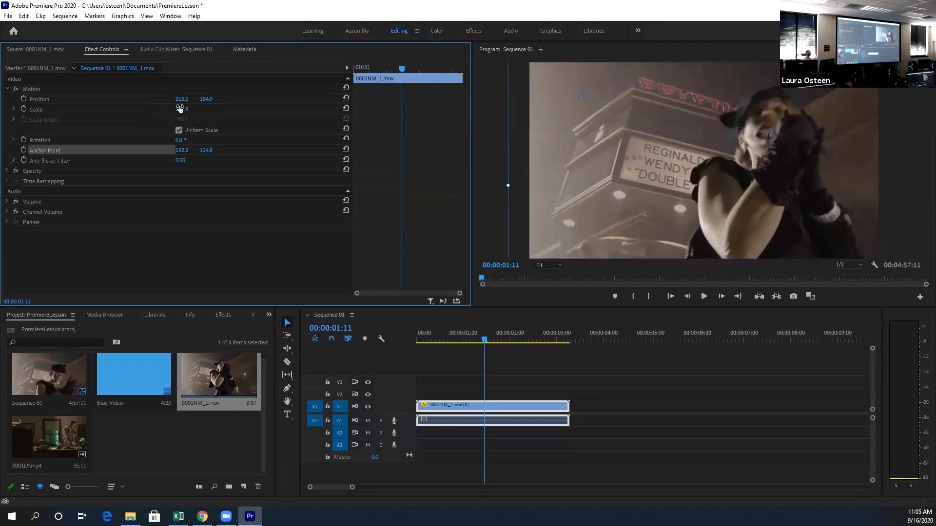
{"action": "key", "text": "ctrl+z"}
{"action": "key", "text": "ctrl+z"}
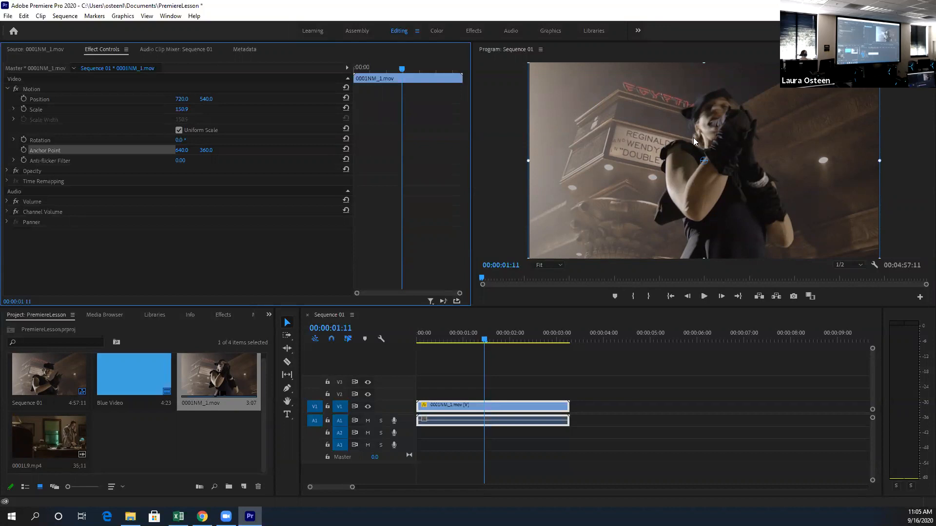
Step: Try moving the anchor point near the image's upper-left corner and scaling the clip down to 63.9, and undo both changes
{"action": "left_click_drag", "start_coordinate": [703, 161], "coordinate": [534, 68]}
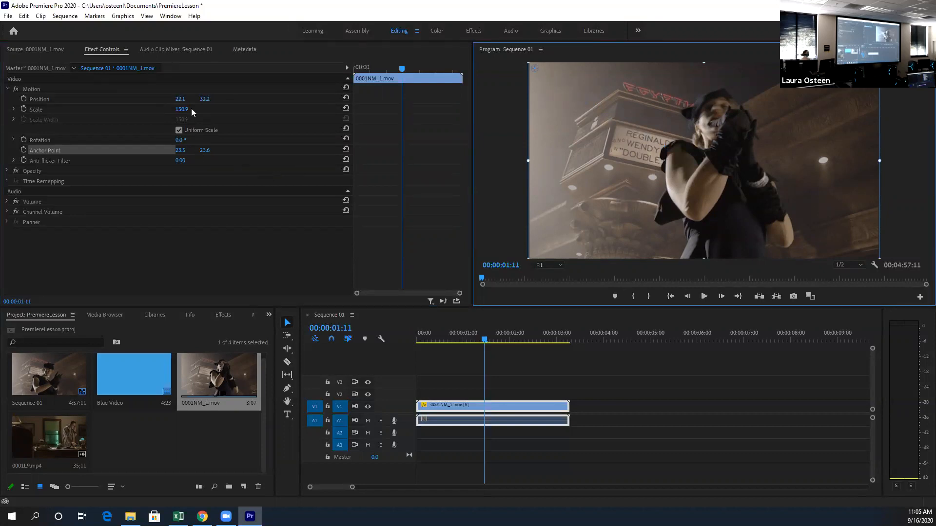
{"action": "left_click_drag", "start_coordinate": [182, 109], "coordinate": [127, 103]}
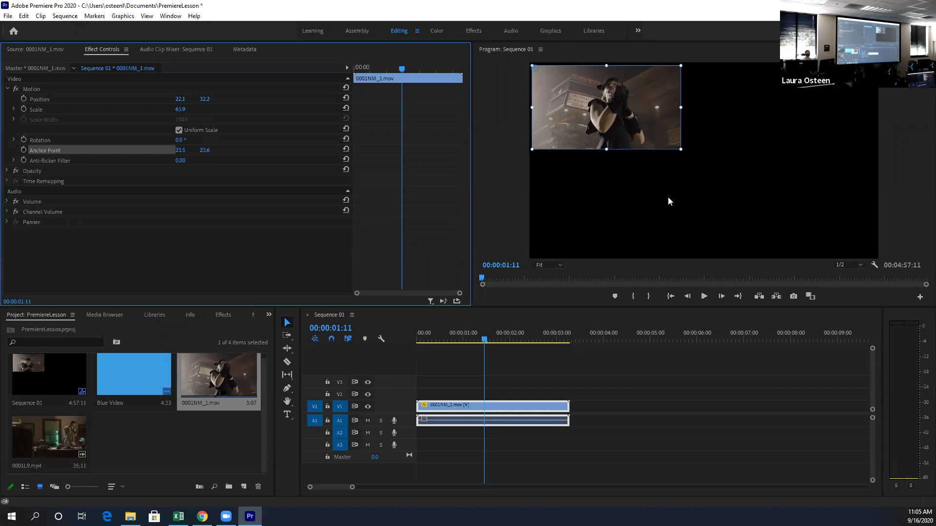
{"action": "key", "text": "ctrl+z"}
{"action": "key", "text": "ctrl+z"}
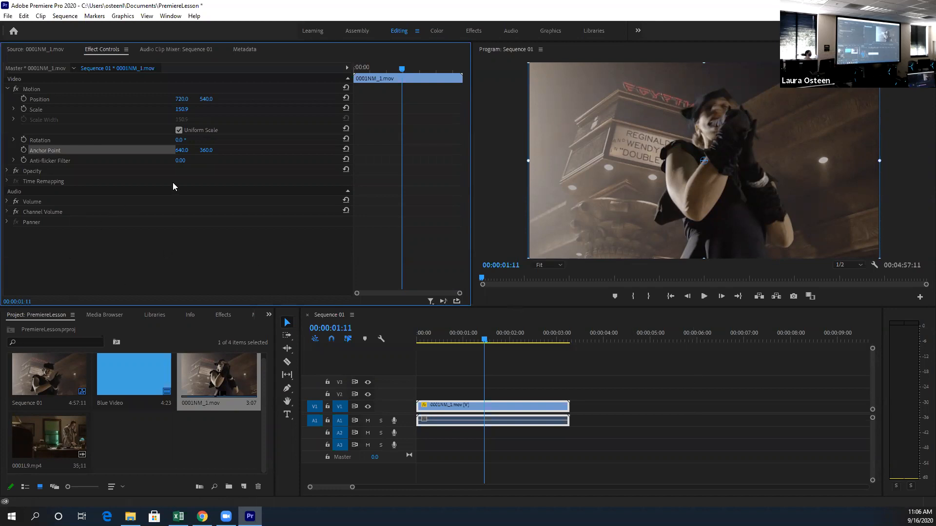
Step: Try setting the anchor point's horizontal value to 300 and undo the change
{"action": "left_click_drag", "start_coordinate": [181, 152], "coordinate": [182, 152]}
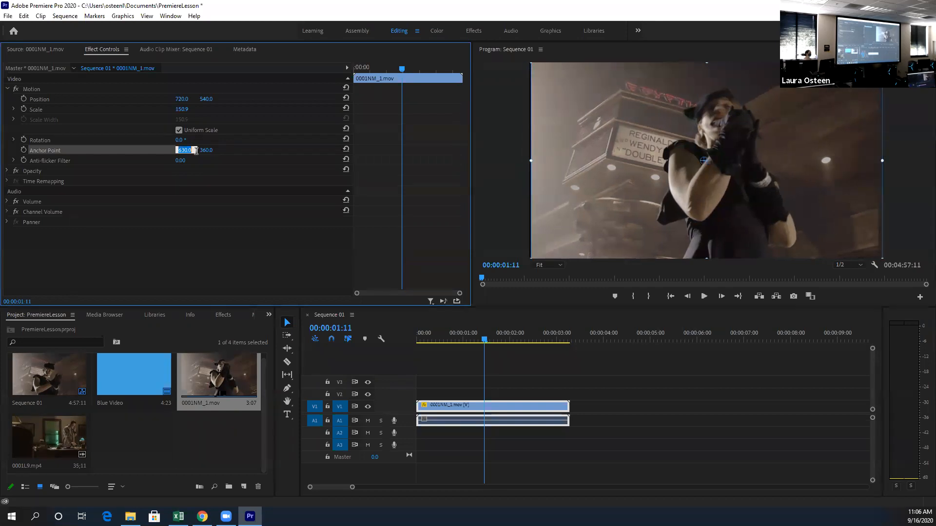
{"action": "type", "text": "300"}
{"action": "key", "text": "Return"}
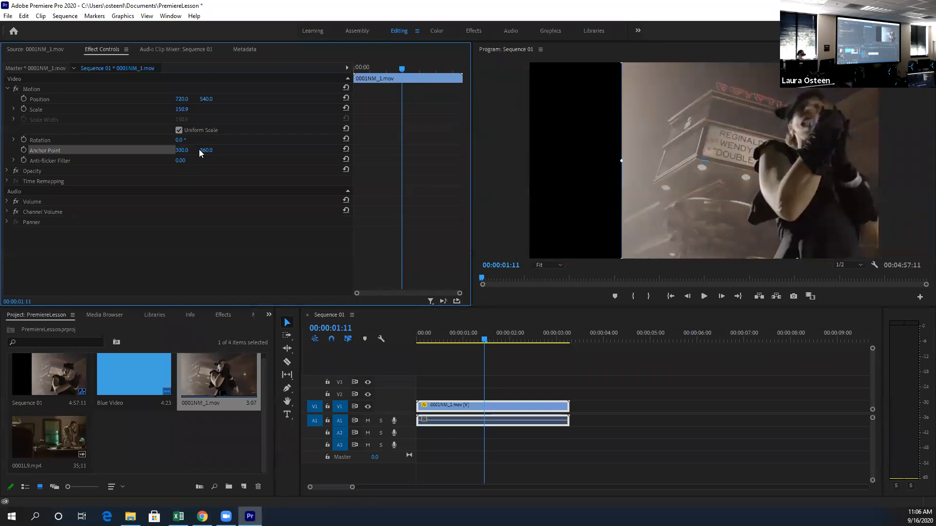
{"action": "key", "text": "ctrl+z"}
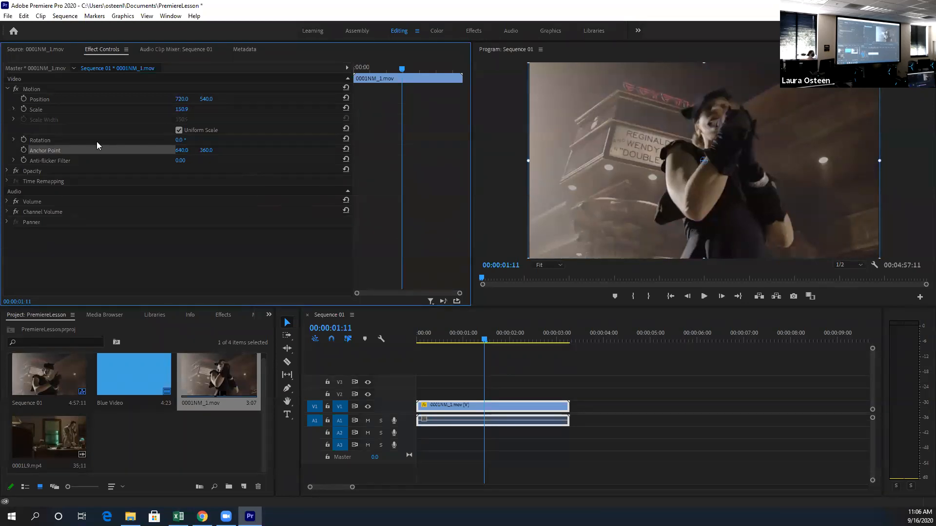
Step: Try the Opacity controls and an ellipse mask placed over the subject's face, and undo the opacity and mask changes
{"action": "left_click", "coordinate": [7, 171]}
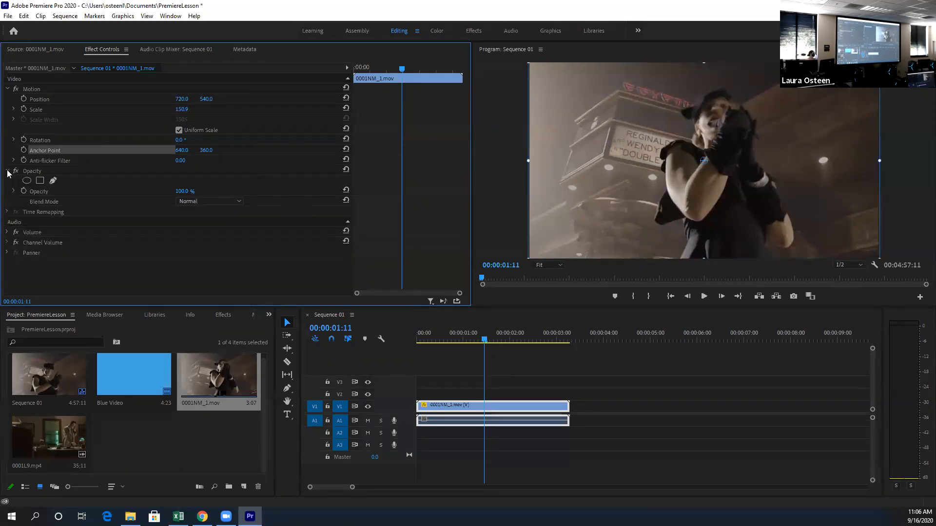
{"action": "left_click", "coordinate": [13, 192]}
{"action": "mouse_move", "coordinate": [184, 192]}
{"action": "left_mouse_down"}
{"action": "mouse_move", "coordinate": [113, 182]}
{"action": "mouse_move", "coordinate": [178, 185]}
{"action": "left_mouse_up"}
{"action": "left_click", "coordinate": [27, 180]}
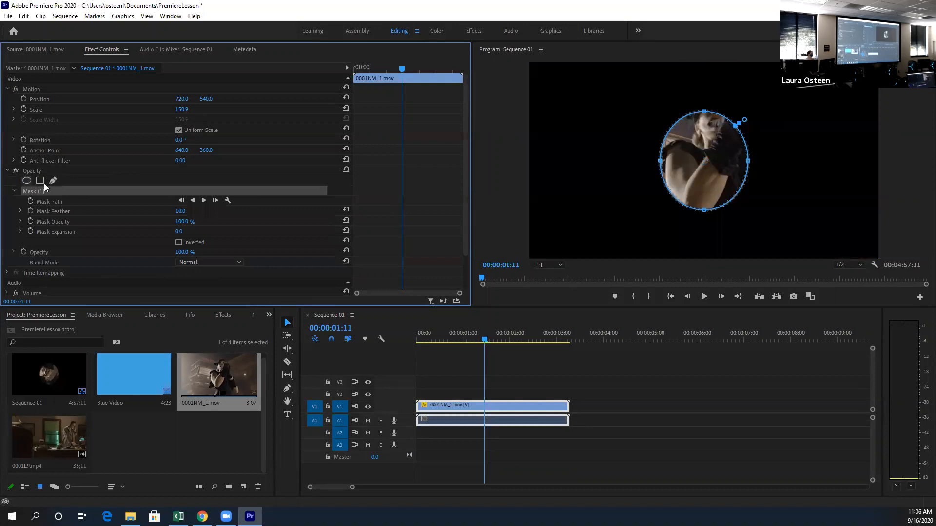
{"action": "left_click_drag", "start_coordinate": [678, 168], "coordinate": [718, 123]}
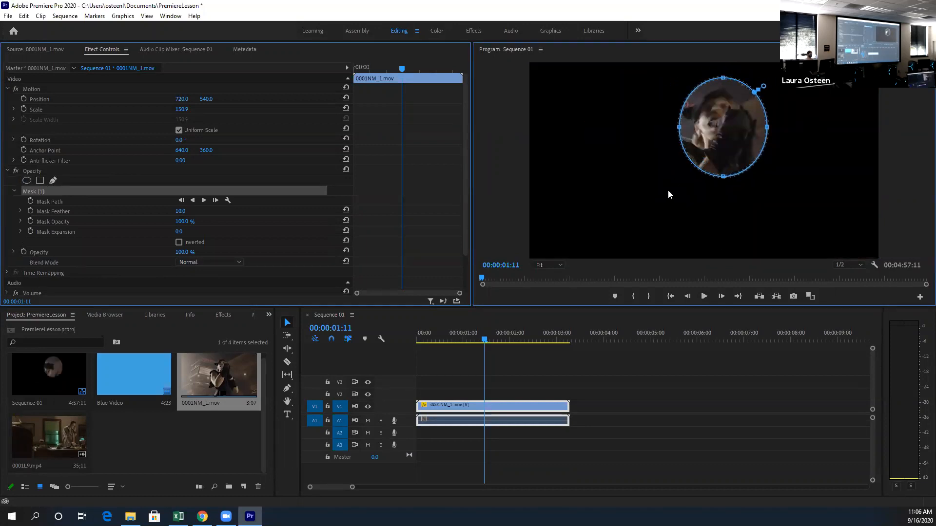
{"action": "key", "text": "ctrl+z"}
{"action": "key", "text": "ctrl+z"}
{"action": "key", "text": "ctrl+z"}
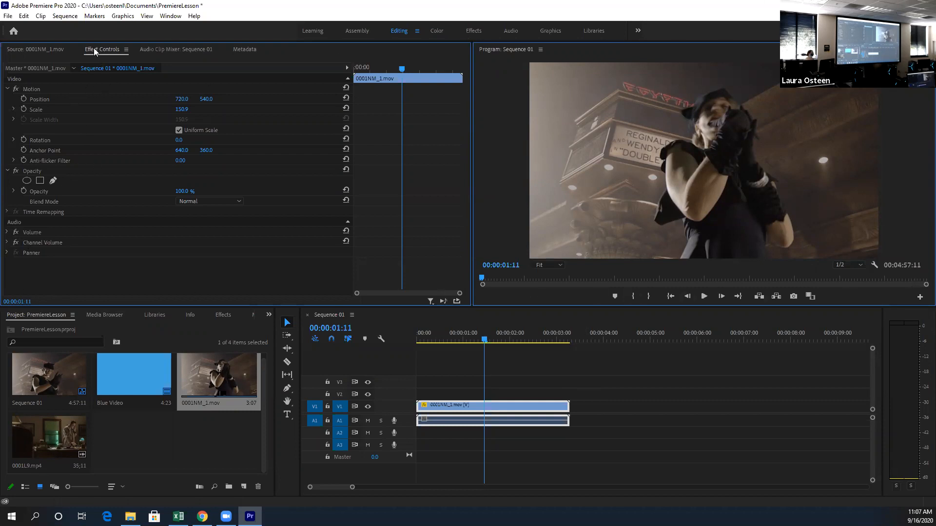
Step: Review the Audio Clip Mixer and the clip's Metadata, and return to Effect Controls
{"action": "left_click", "coordinate": [171, 50]}
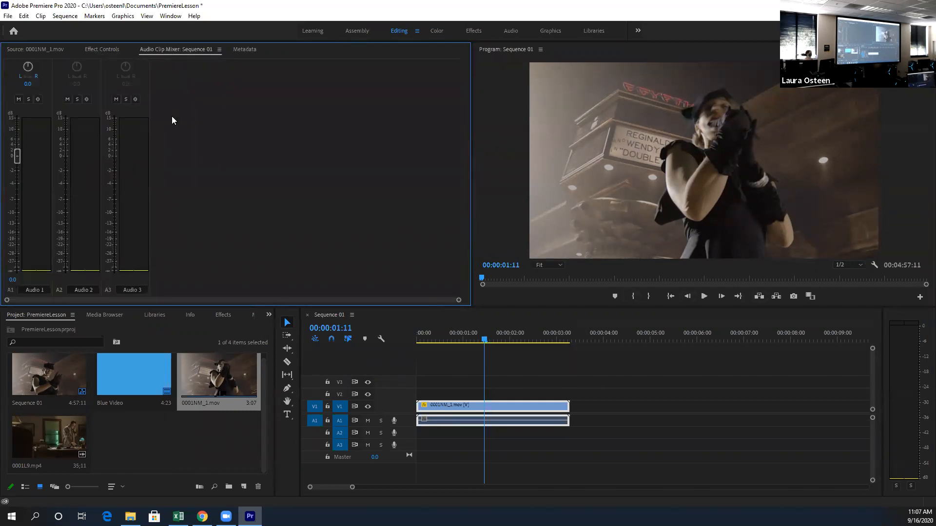
{"action": "left_click", "coordinate": [247, 50]}
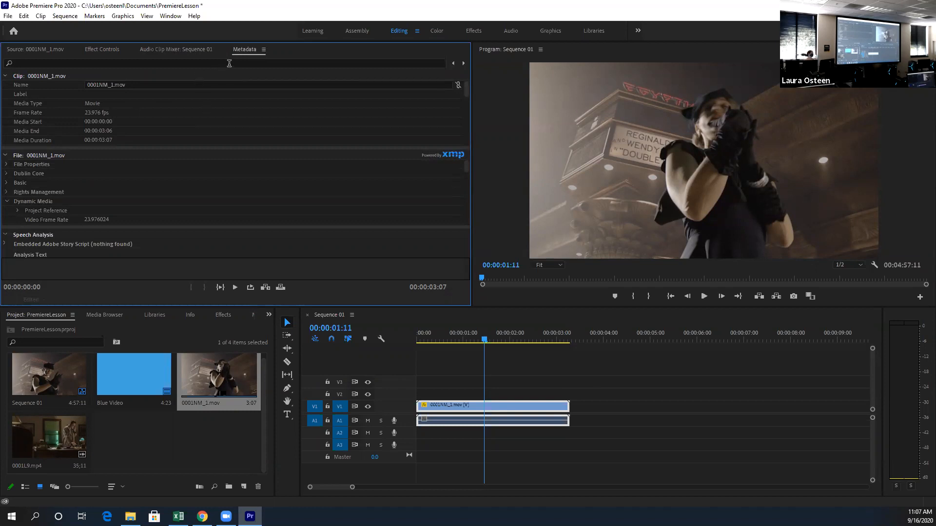
{"action": "left_click", "coordinate": [102, 49]}
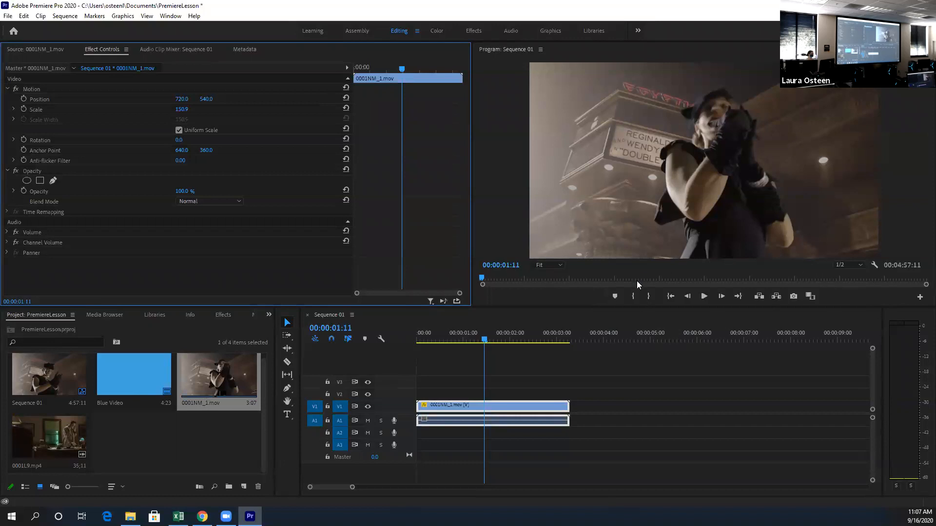
Step: Show the project items as a list and look over Sequence 01, Blue Video and the two imported clips
{"action": "left_click", "coordinate": [36, 318]}
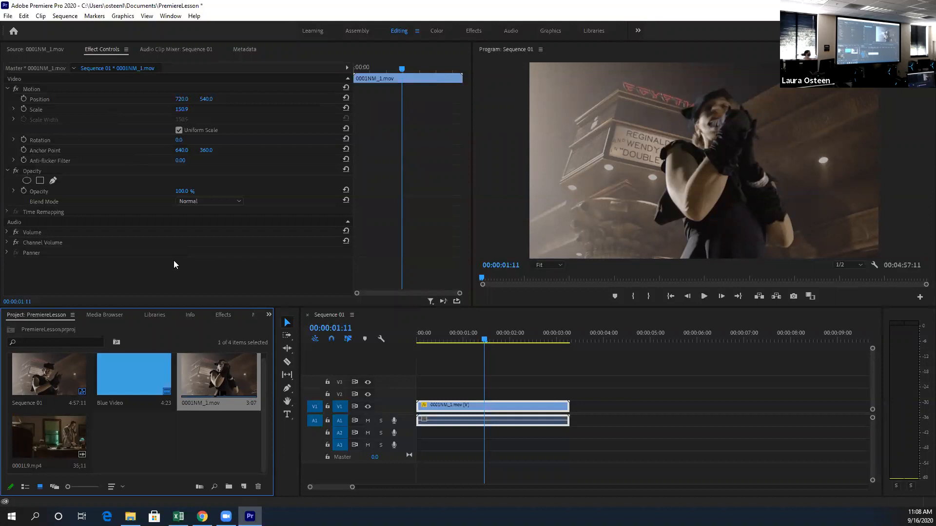
{"action": "left_click", "coordinate": [26, 487]}
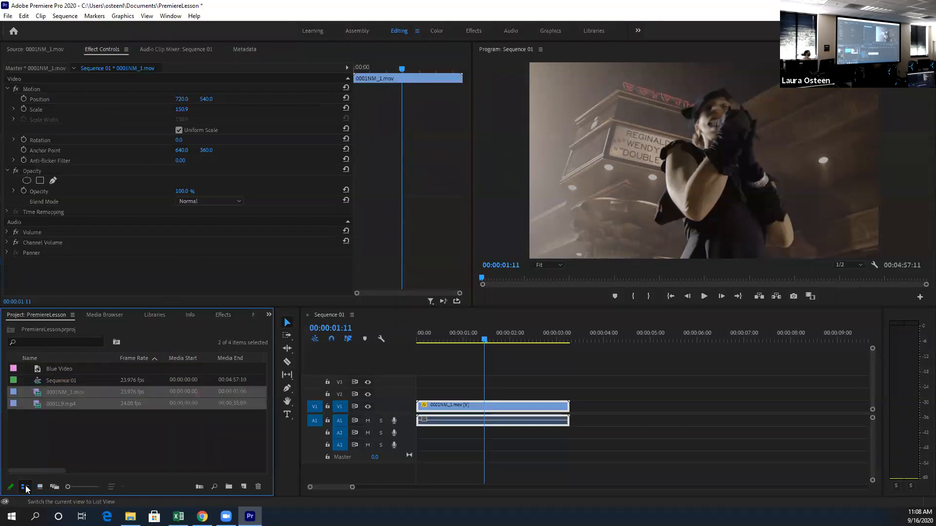
{"action": "left_click", "coordinate": [68, 380]}
{"action": "left_click", "coordinate": [62, 370]}
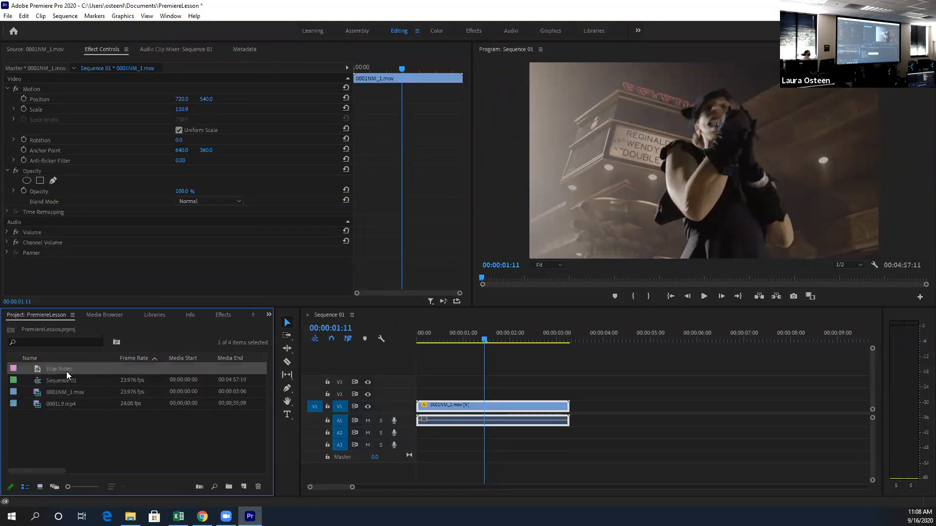
{"action": "left_click", "coordinate": [71, 394]}
{"action": "left_click", "coordinate": [74, 403]}
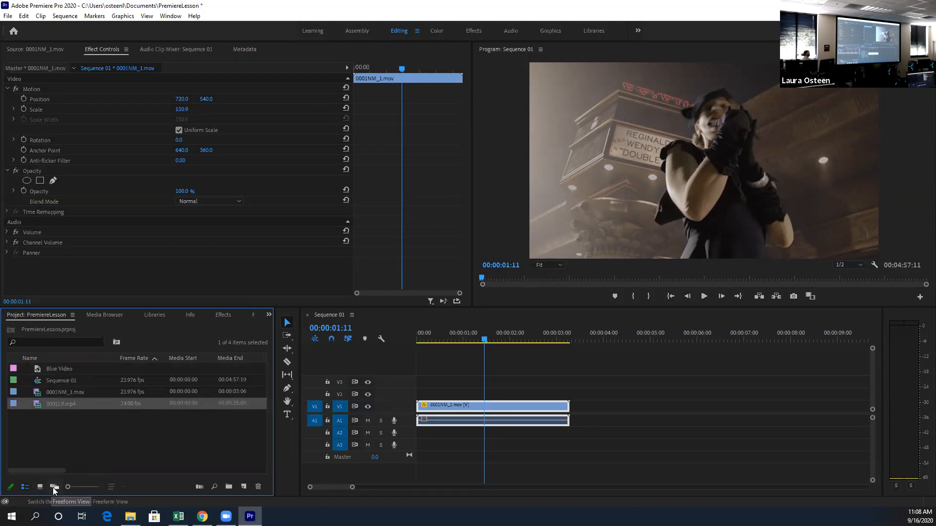
Step: Create a bin named Footage, move 0001NM_1.mov and 0001L9.mp4 into it, and collapse the bin
{"action": "left_click", "coordinate": [229, 489]}
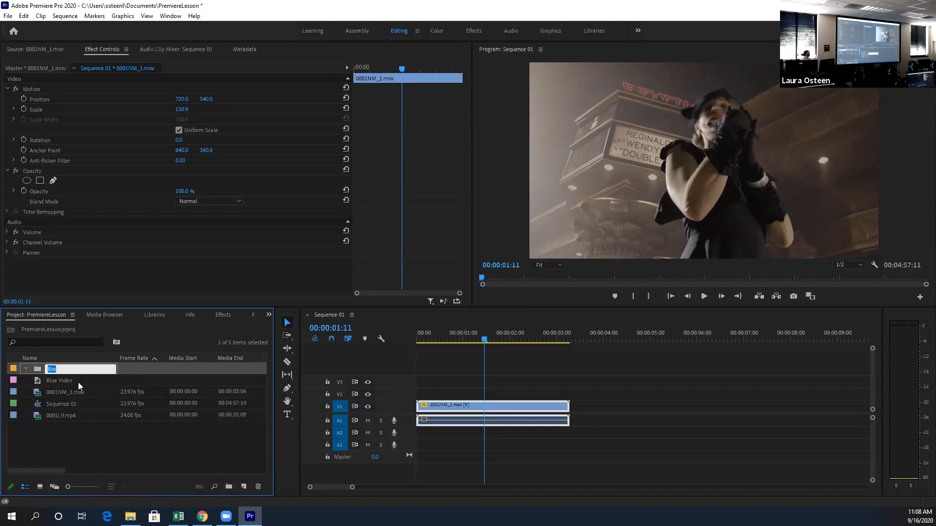
{"action": "type", "text": "Footage"}
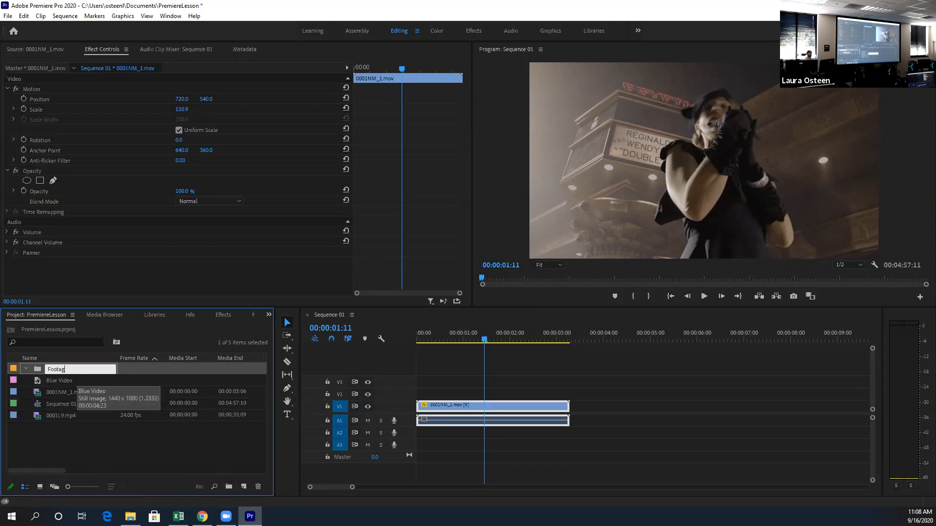
{"action": "key", "text": "Tab"}
{"action": "left_click_drag", "start_coordinate": [57, 415], "coordinate": [68, 372]}
{"action": "left_click", "coordinate": [57, 417]}
{"action": "left_click", "coordinate": [26, 369]}
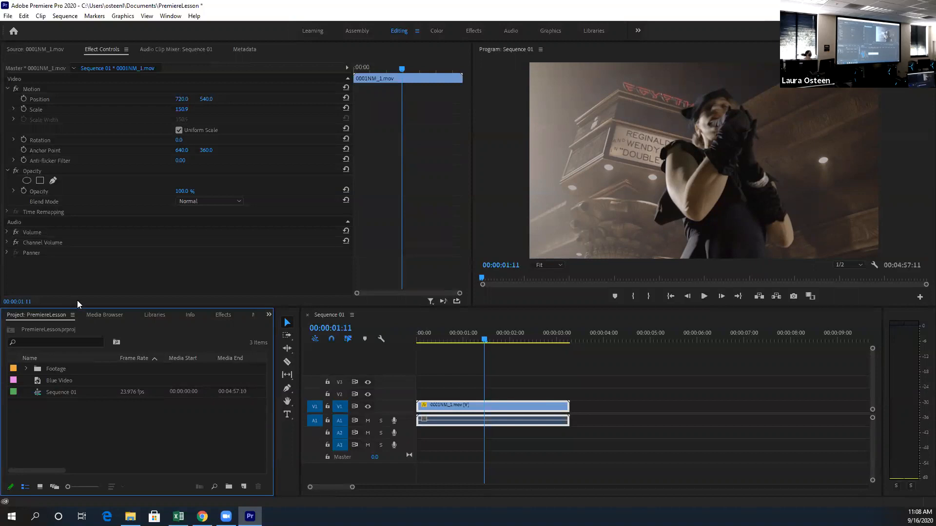
Step: Browse the DIGMFaculty network drive to the instructor's folder in the Media Browser, and view My Library in Libraries
{"action": "left_click", "coordinate": [93, 315]}
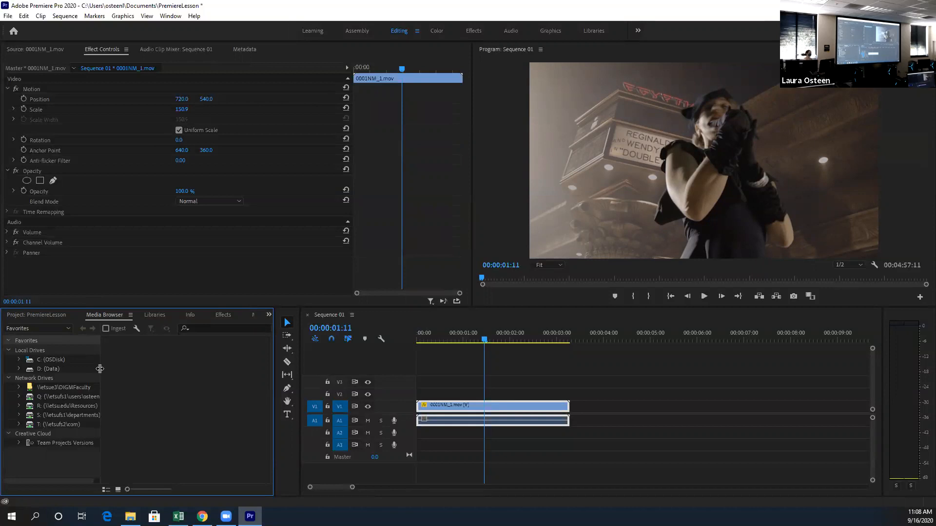
{"action": "left_click", "coordinate": [52, 387]}
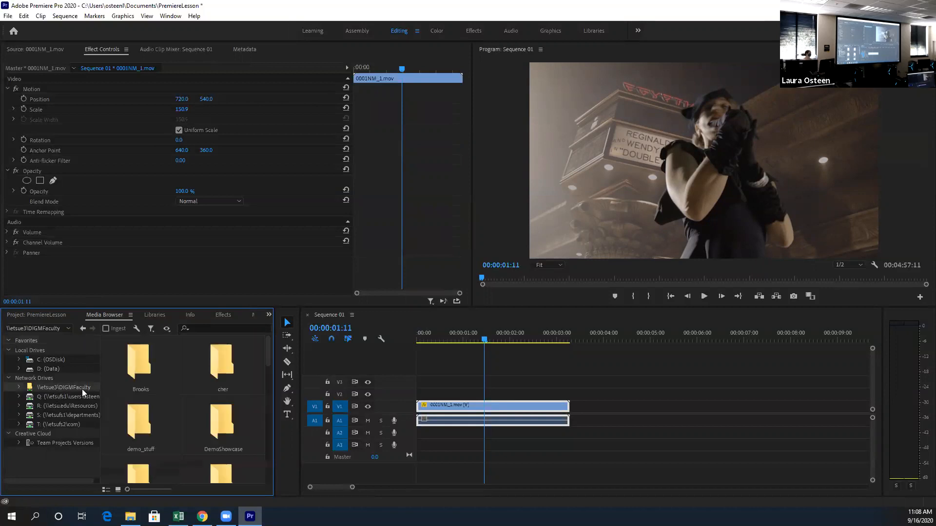
{"action": "scroll", "coordinate": [126, 404], "scroll_direction": "down", "scroll_amount": 5}
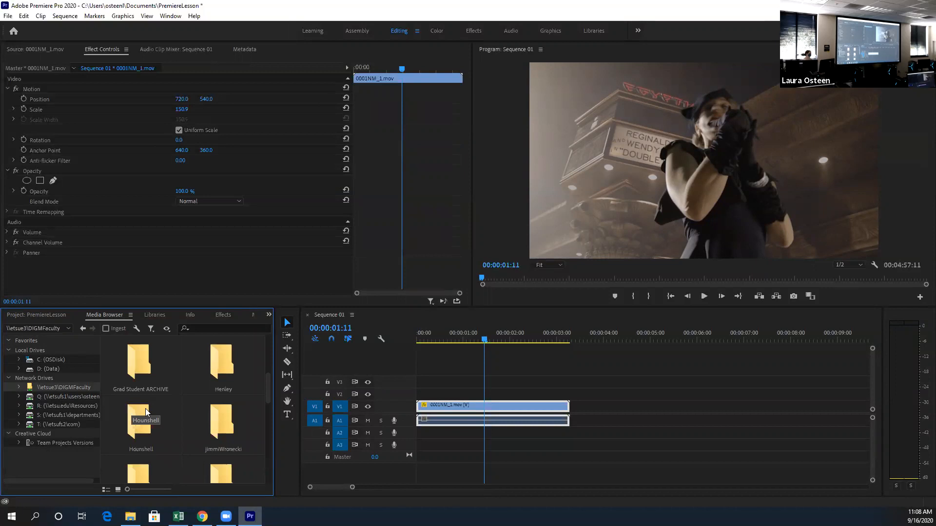
{"action": "scroll", "coordinate": [180, 423], "scroll_direction": "down", "scroll_amount": 1}
{"action": "double_click", "coordinate": [141, 426]}
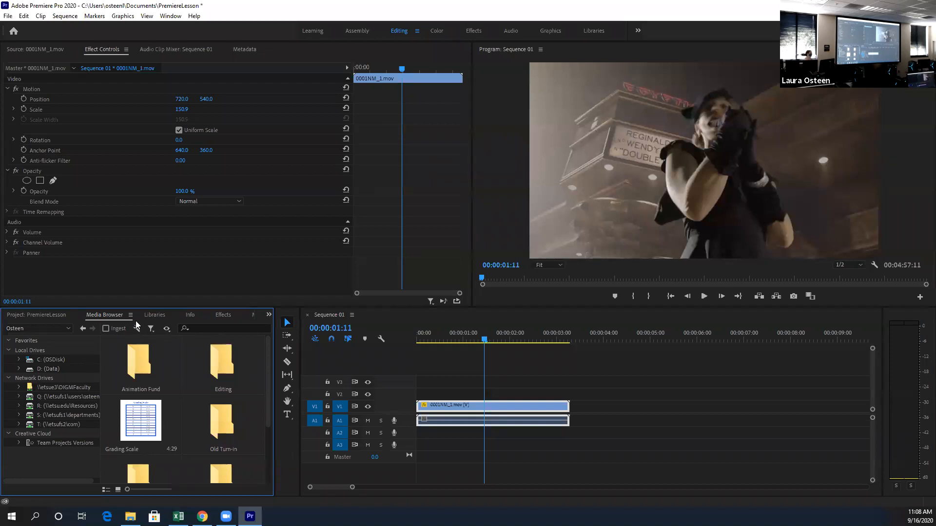
{"action": "left_click", "coordinate": [150, 315]}
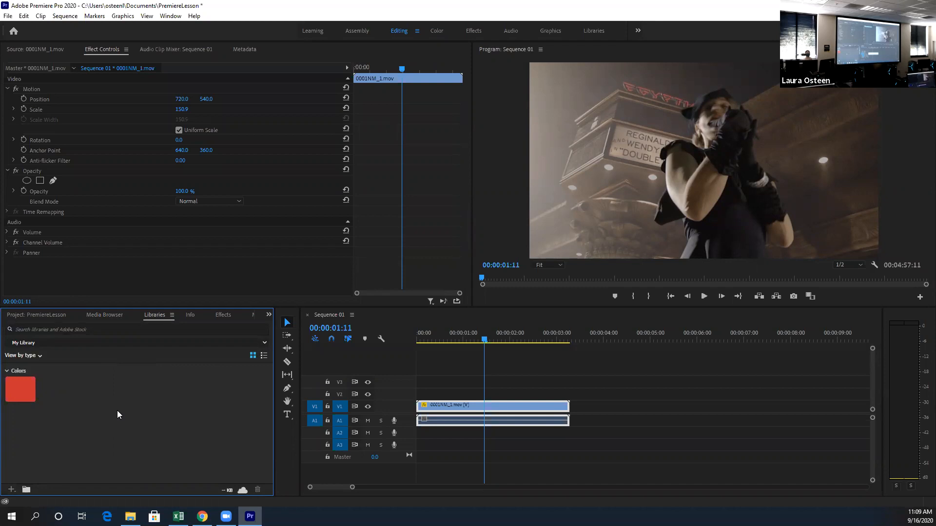
Step: Check the Info details of the Blue Video item and of the 0001NM_1.mov clip in the timeline
{"action": "left_click", "coordinate": [37, 317]}
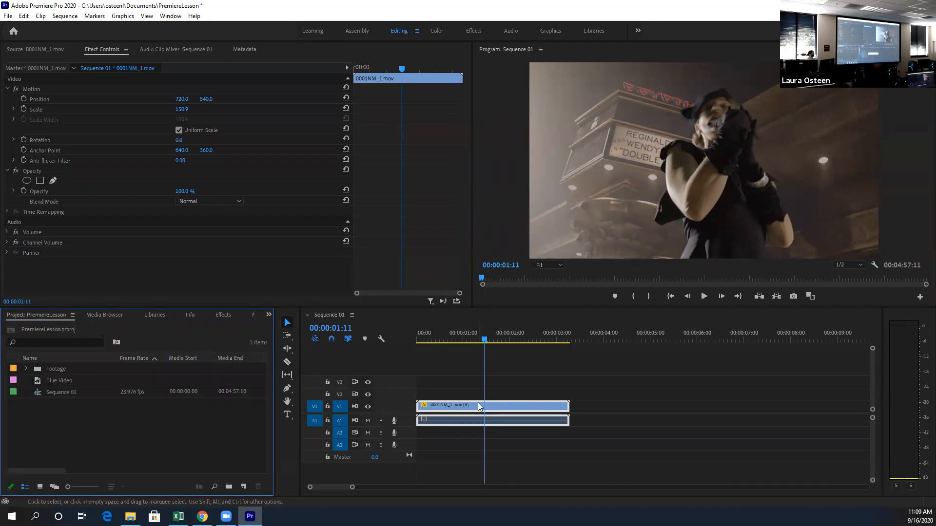
{"action": "left_click", "coordinate": [45, 381]}
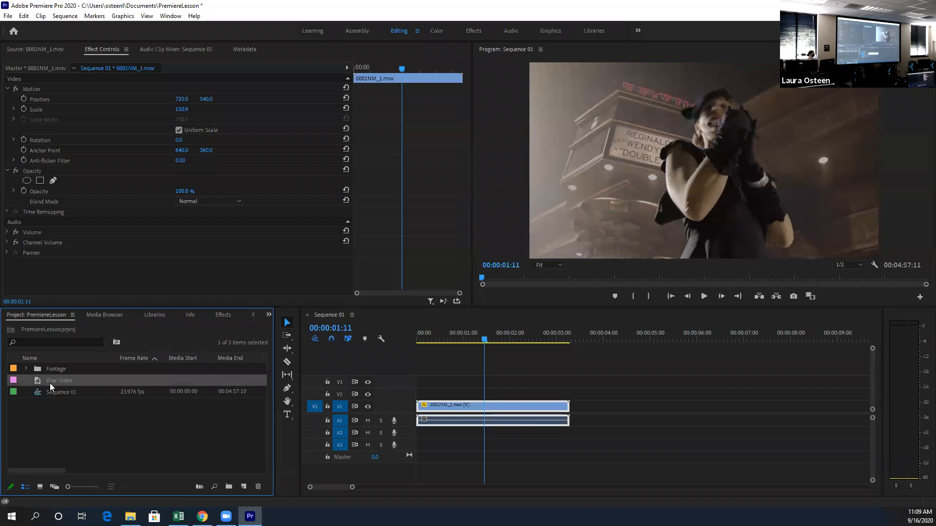
{"action": "left_click", "coordinate": [190, 316]}
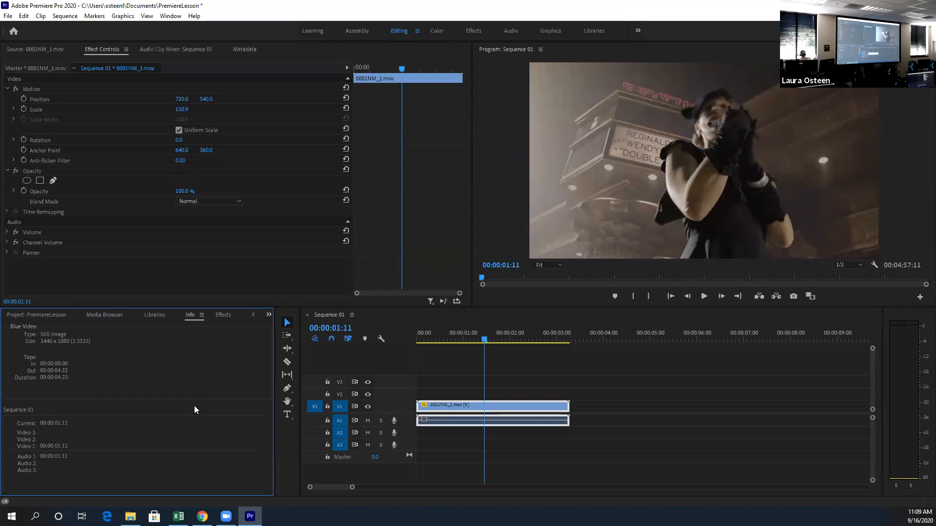
{"action": "left_click", "coordinate": [517, 405]}
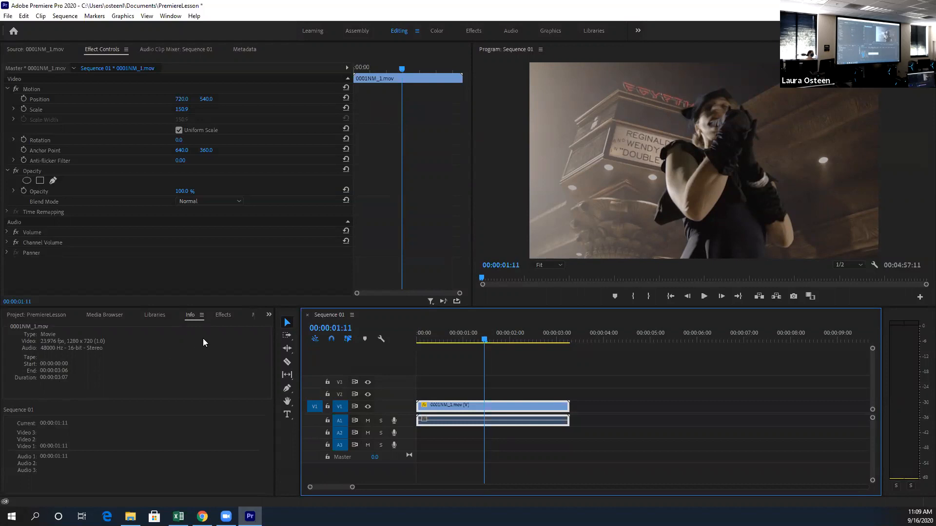
Step: Look through the Audio Transitions and Video Effects categories in Effects, and collapse them again
{"action": "left_click", "coordinate": [223, 318]}
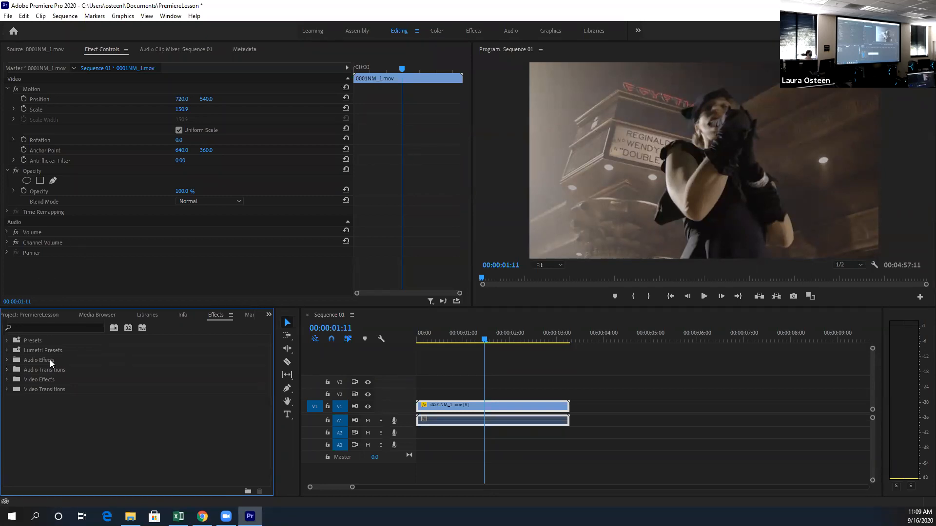
{"action": "left_click", "coordinate": [7, 371]}
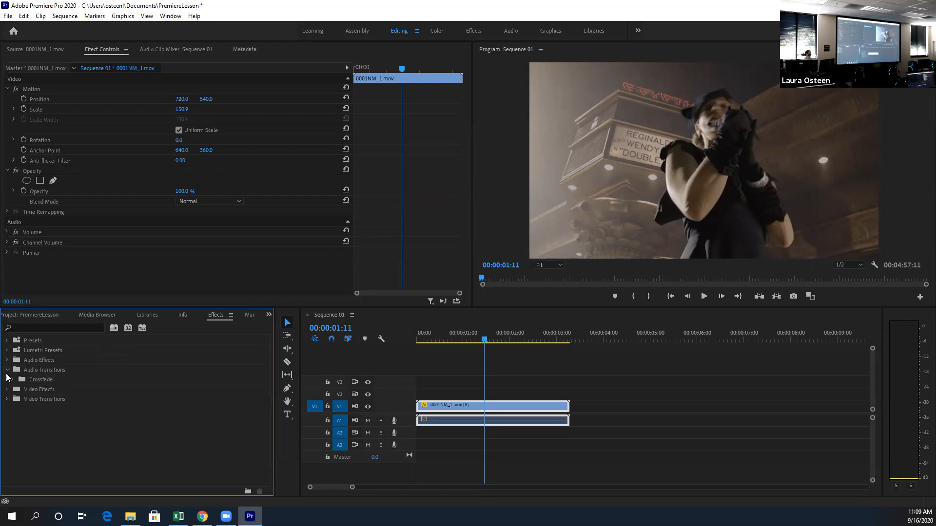
{"action": "left_click", "coordinate": [7, 370]}
{"action": "left_click", "coordinate": [39, 390]}
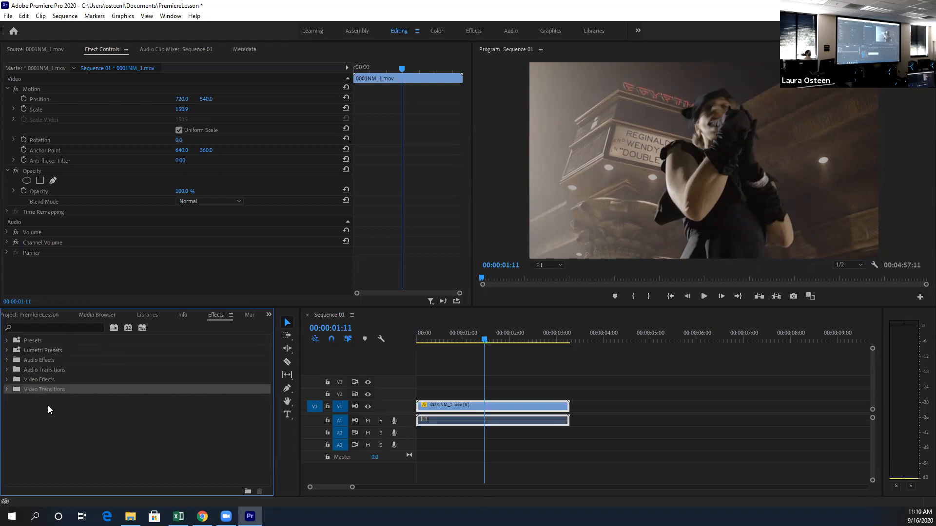
{"action": "left_click", "coordinate": [7, 380]}
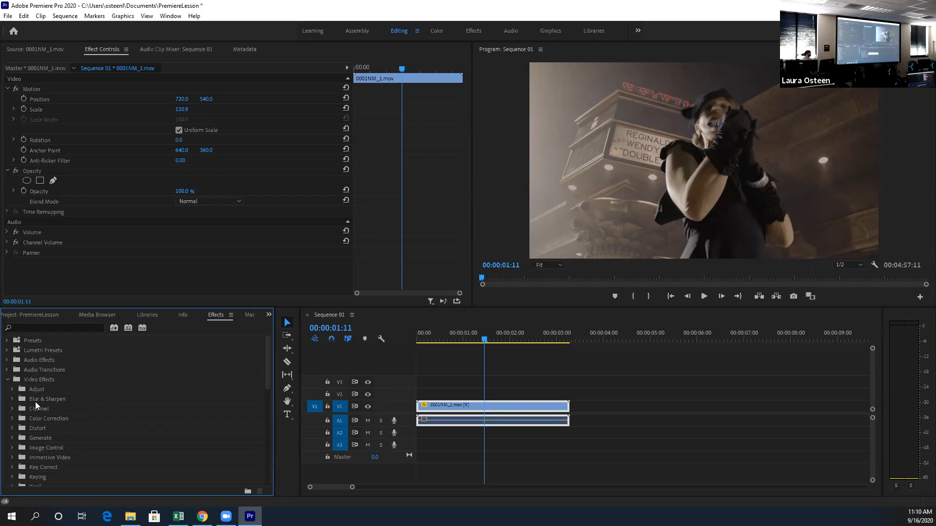
{"action": "left_click", "coordinate": [7, 379]}
Step: Show the Markers list and add a sequence marker at 00:00:00:07
{"action": "left_click", "coordinate": [268, 314]}
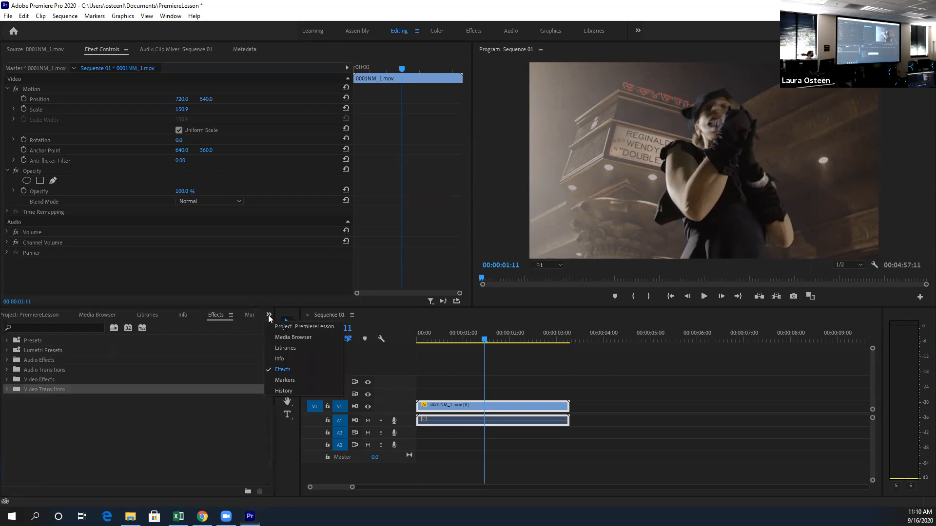
{"action": "left_click", "coordinate": [291, 381]}
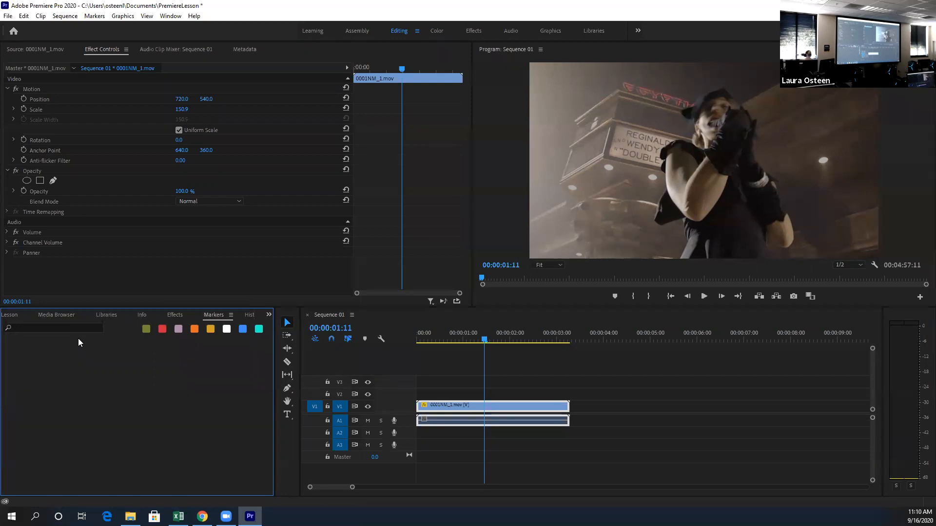
{"action": "left_click", "coordinate": [481, 339]}
{"action": "left_click_drag", "start_coordinate": [480, 340], "coordinate": [430, 343]}
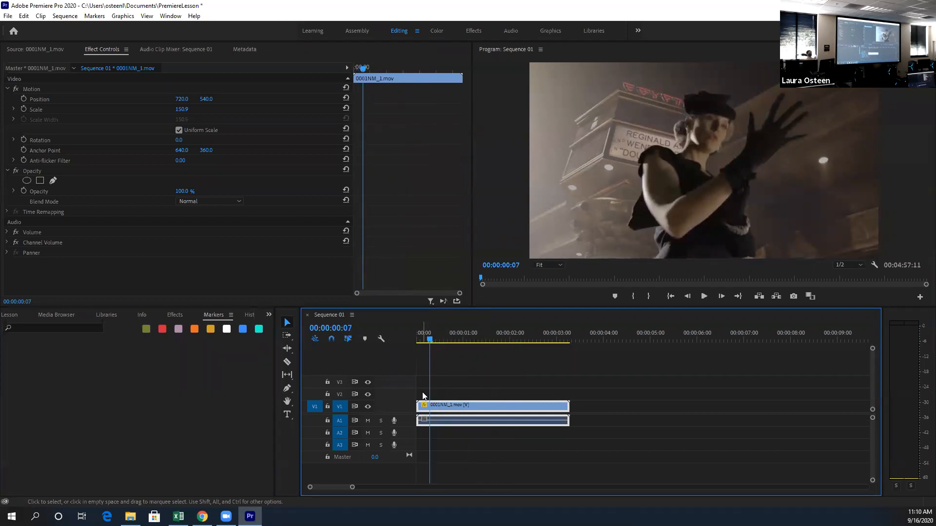
{"action": "left_click", "coordinate": [616, 297]}
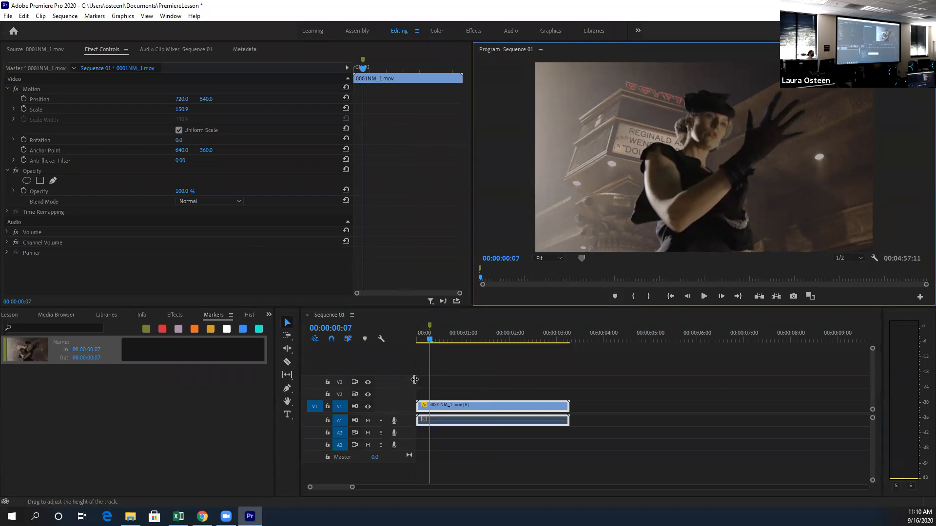
Step: Edit the marker at 00:00:00:07: orange color, name "Glove On", comment "I want her to be gloved NOW!", and deselect the clip
{"action": "right_click", "coordinate": [429, 328]}
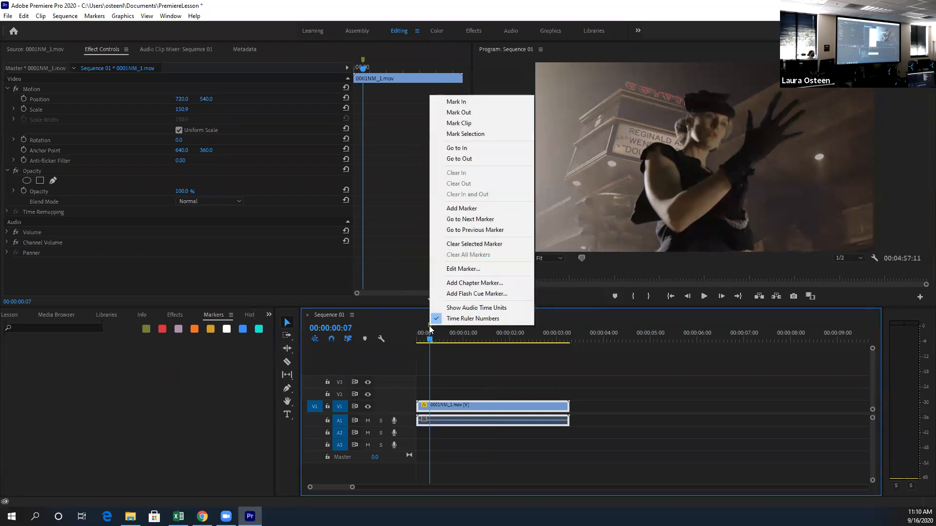
{"action": "left_click", "coordinate": [429, 328]}
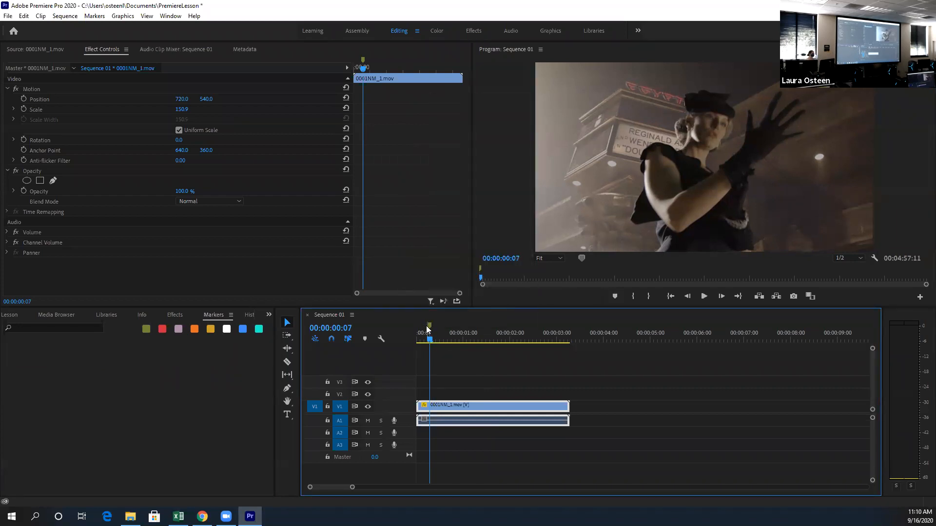
{"action": "right_click", "coordinate": [428, 328]}
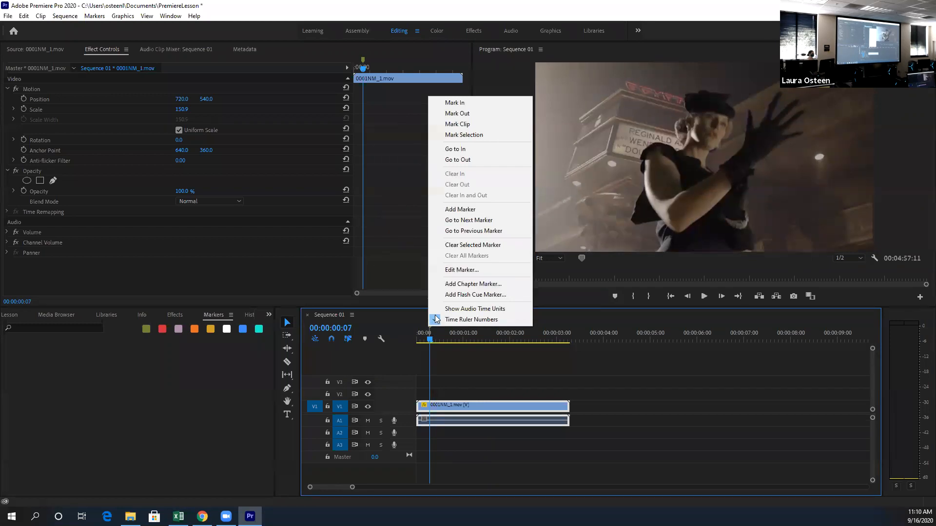
{"action": "left_click", "coordinate": [461, 271]}
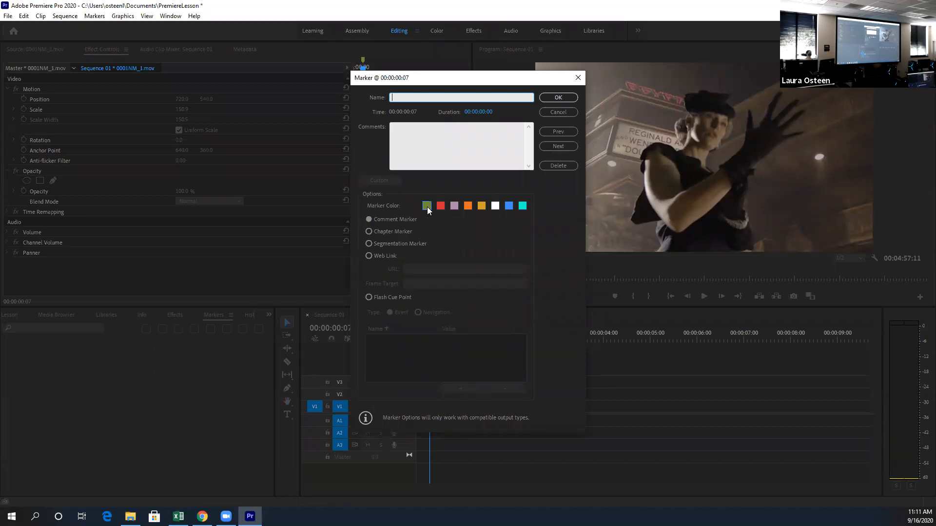
{"action": "left_click", "coordinate": [470, 206]}
{"action": "left_click", "coordinate": [408, 98]}
{"action": "type", "text": "Glove On"}
{"action": "left_click", "coordinate": [397, 146]}
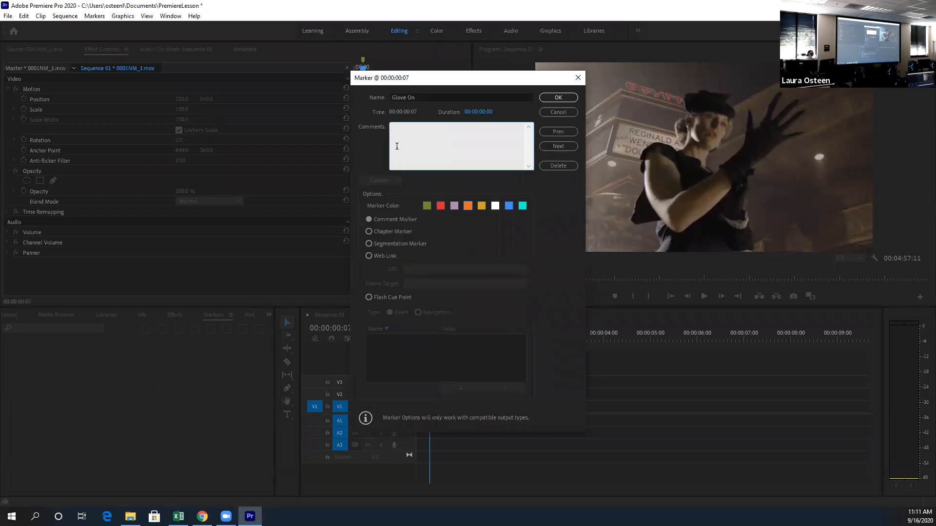
{"action": "type", "text": "I want her to be gloved ?NOW~"}
{"action": "key", "text": "BackSpace"}
{"action": "type", "text": "!"}
{"action": "left_click", "coordinate": [453, 126]}
{"action": "key", "text": "BackSpace"}
{"action": "left_click", "coordinate": [546, 97]}
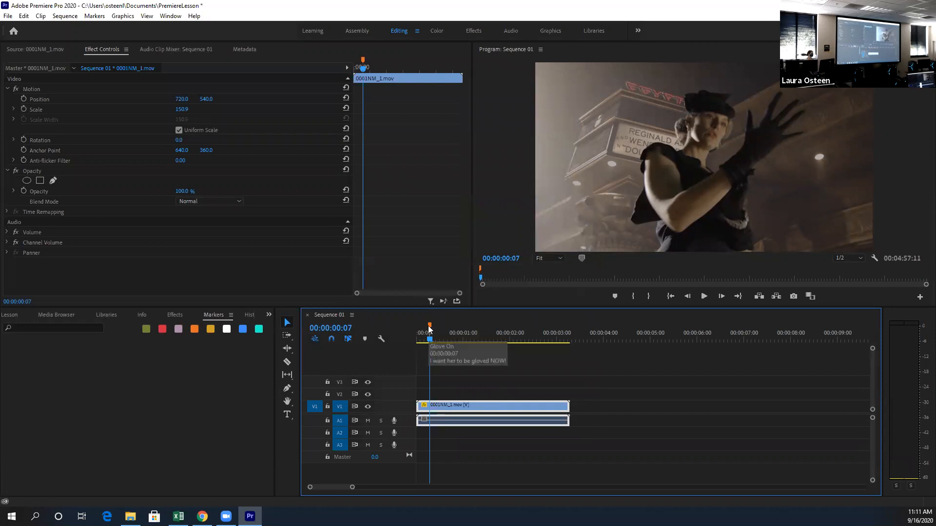
{"action": "left_click", "coordinate": [429, 391]}
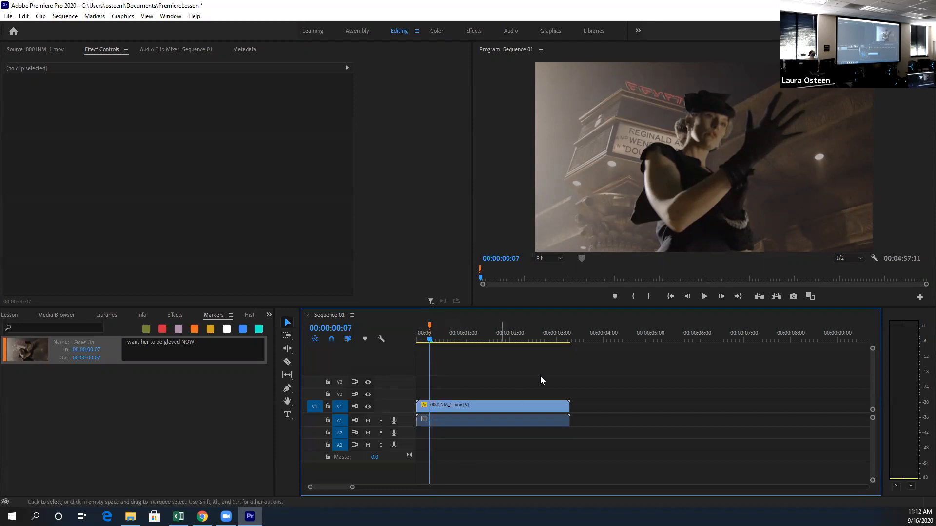
Step: Move the playhead to 00:00:04:20 and review the list of edits in the project's History
{"action": "left_click", "coordinate": [642, 335]}
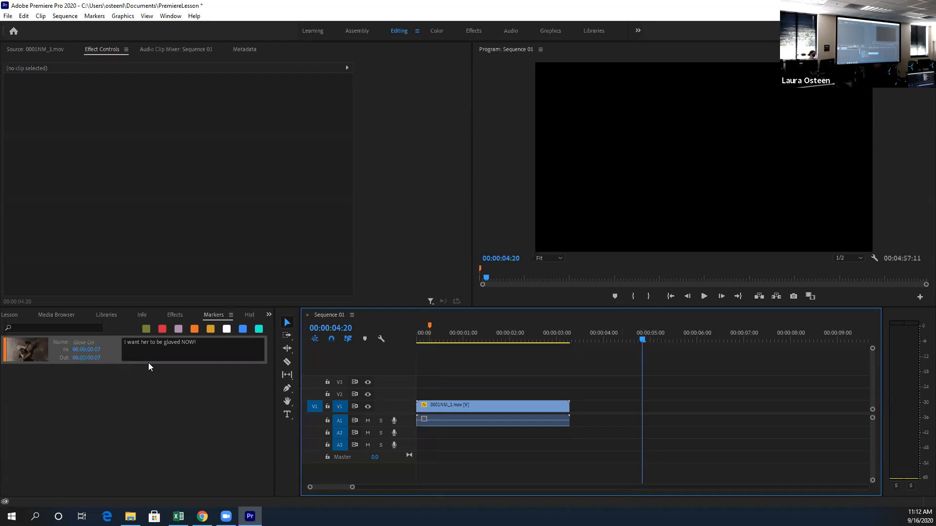
{"action": "left_click", "coordinate": [269, 315]}
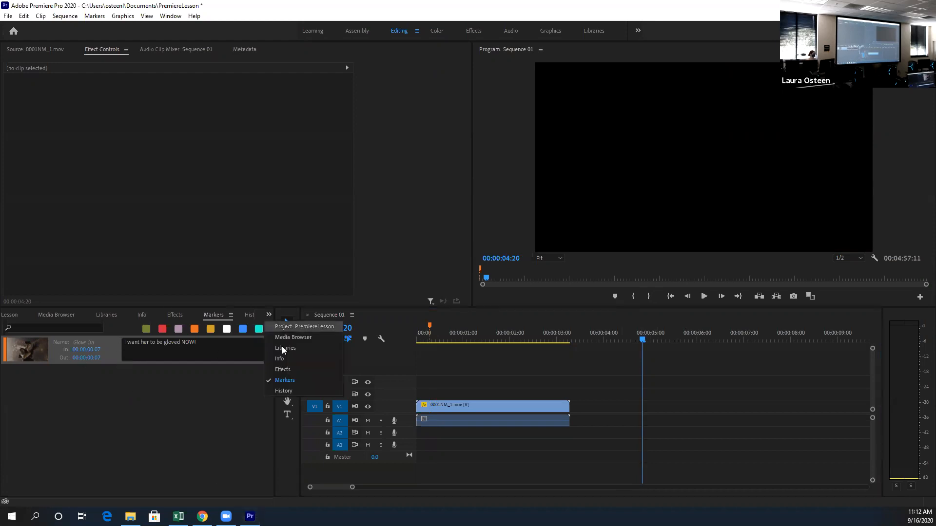
{"action": "left_click", "coordinate": [284, 391]}
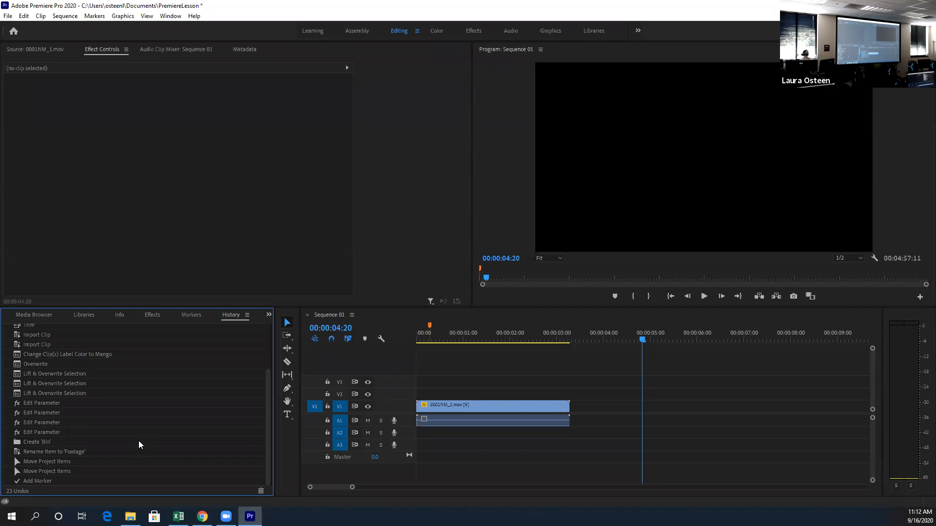
{"action": "mouse_move", "coordinate": [425, 346]}
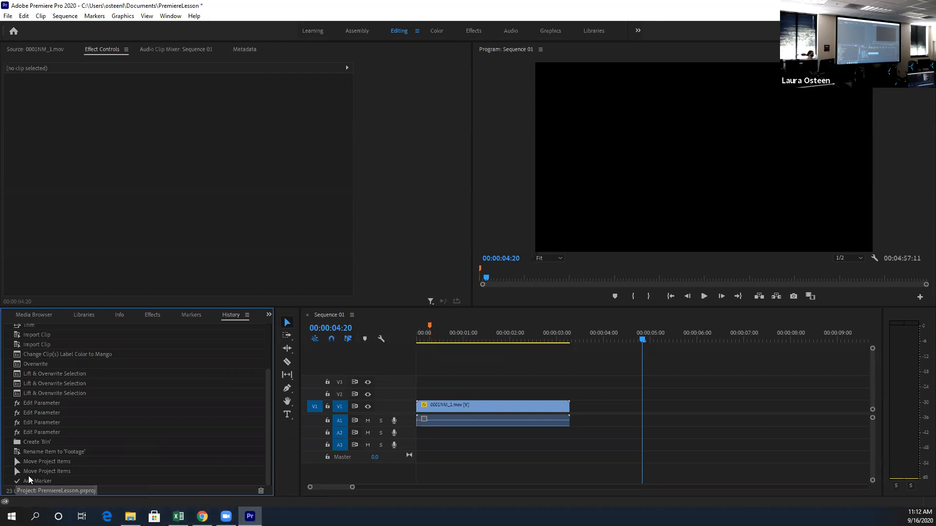
Step: Revert the project in the History to before Add Marker, restore the marker once, and revert it again
{"action": "left_click", "coordinate": [88, 471]}
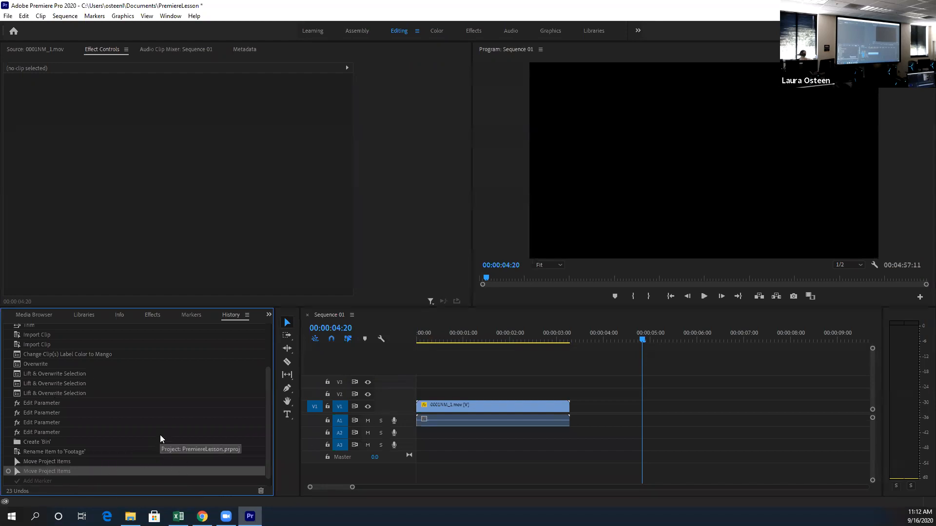
{"action": "left_click", "coordinate": [48, 482]}
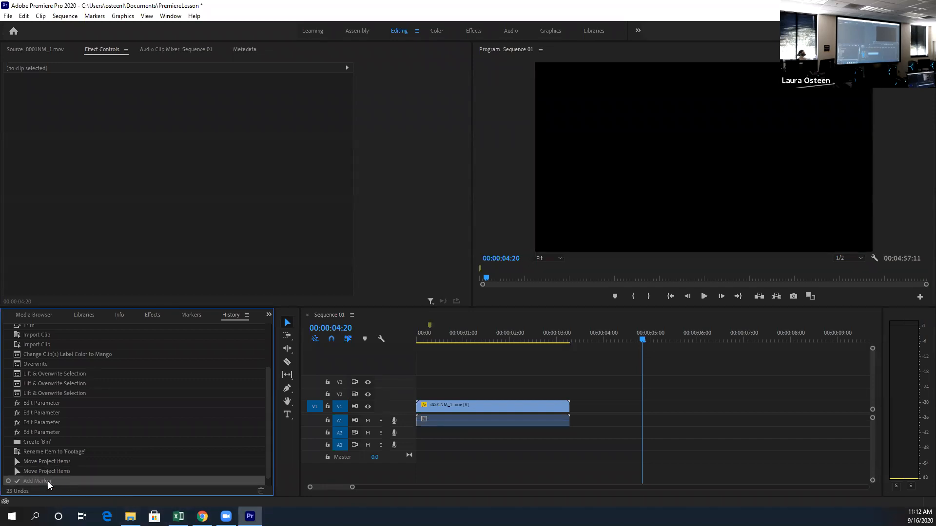
{"action": "left_click", "coordinate": [51, 471]}
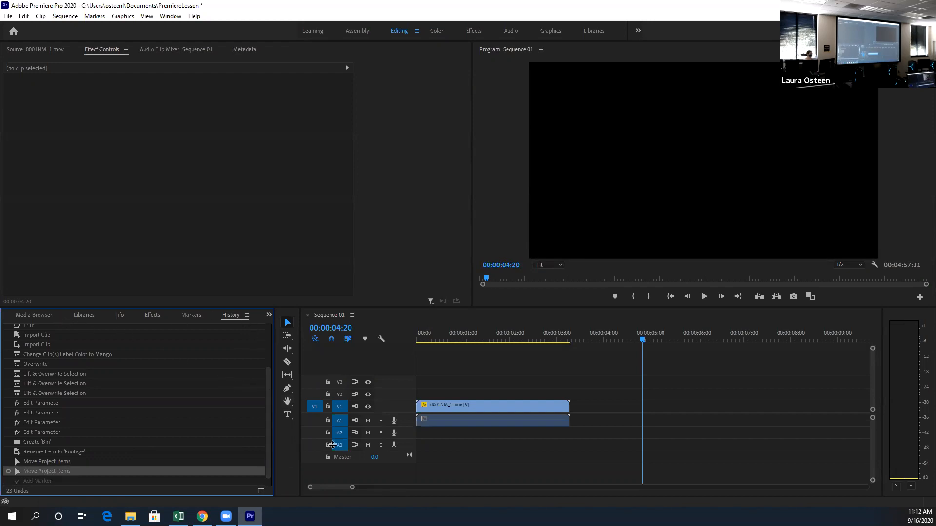
Step: Shift the 0001NM_1.mov clip later on V1 and return it to the start of Sequence 01
{"action": "left_click_drag", "start_coordinate": [460, 405], "coordinate": [490, 408]}
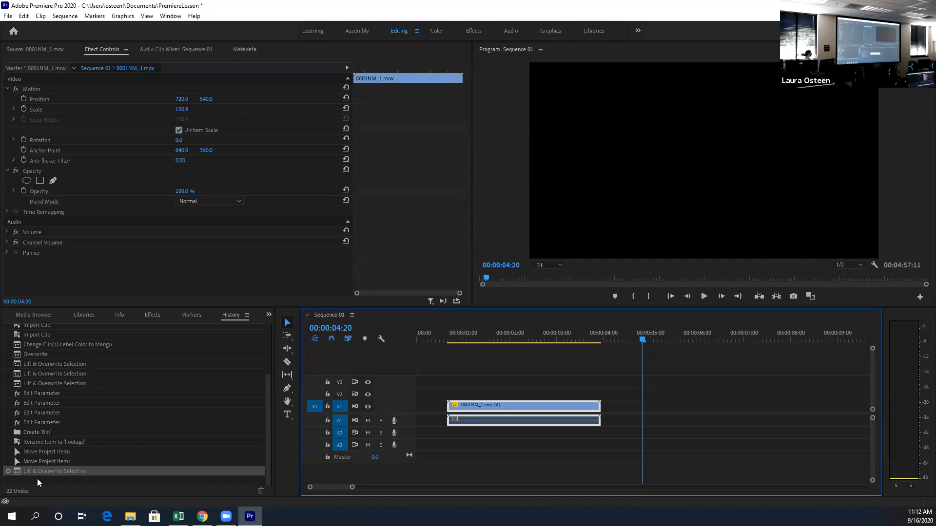
{"action": "left_click_drag", "start_coordinate": [463, 412], "coordinate": [402, 412]}
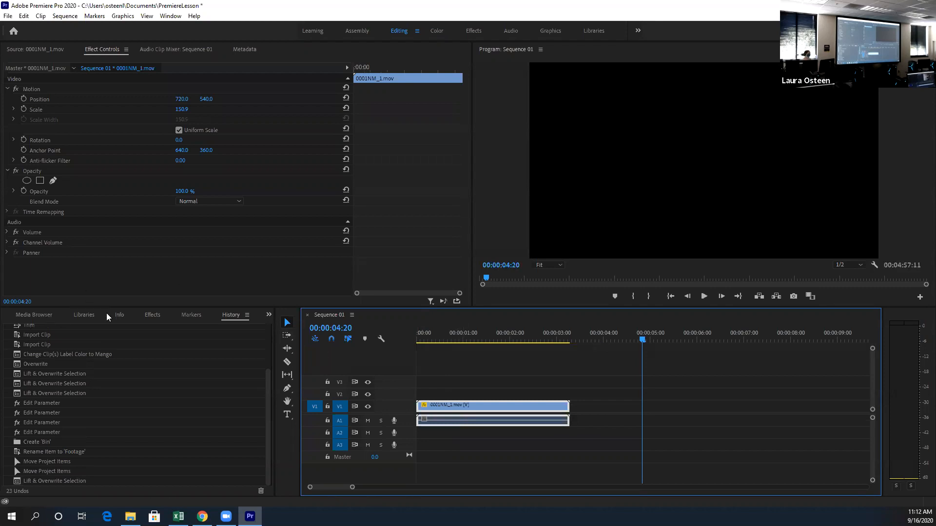
Step: Show the contents of the PremiereLesson project in place of the History list
{"action": "left_click", "coordinate": [269, 316]}
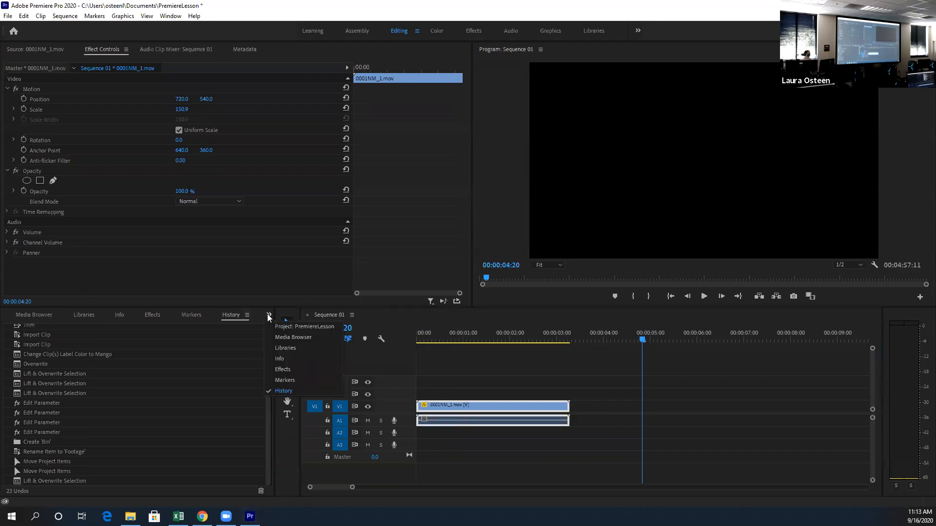
{"action": "left_click", "coordinate": [302, 327]}
{"action": "left_click", "coordinate": [116, 429]}
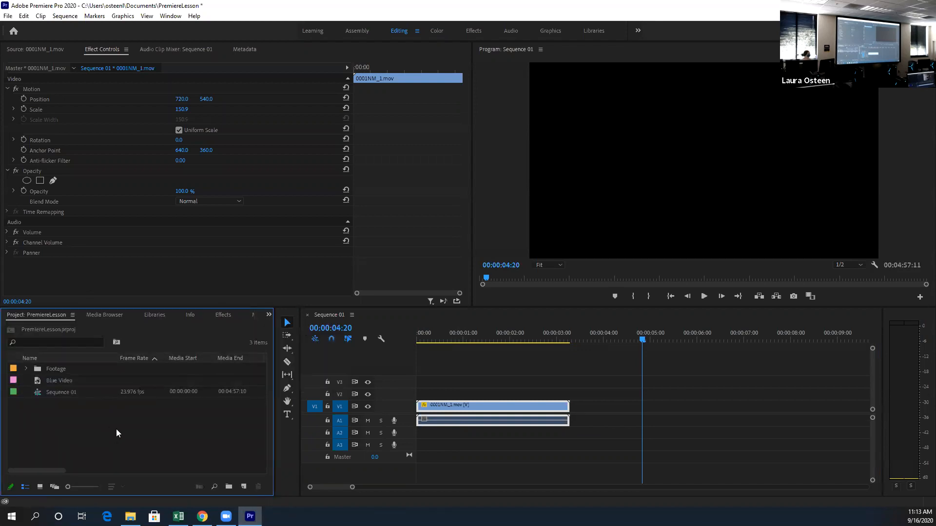
Step: Mark an In point at 00:00:00:00 and an Out point at 00:00:12:00 in Sequence 01
{"action": "left_click_drag", "start_coordinate": [352, 487], "coordinate": [464, 487]}
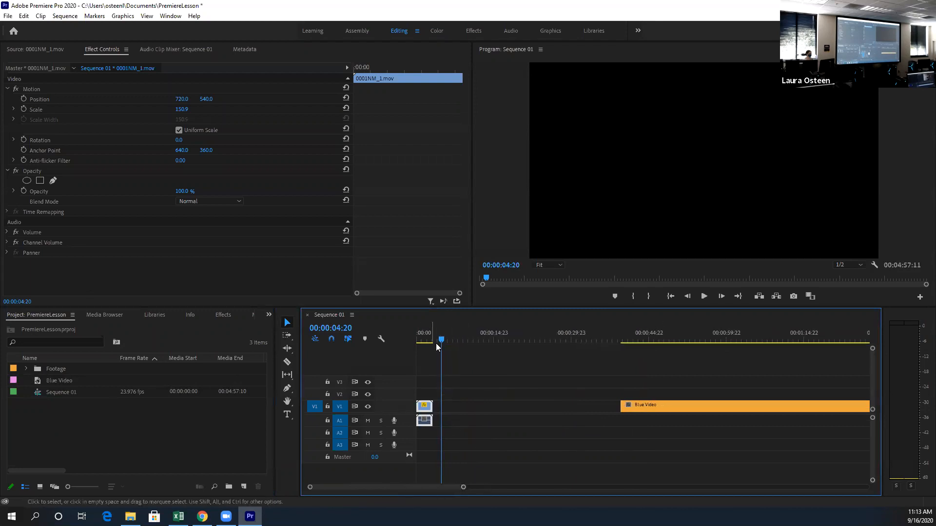
{"action": "left_click_drag", "start_coordinate": [439, 340], "coordinate": [403, 336]}
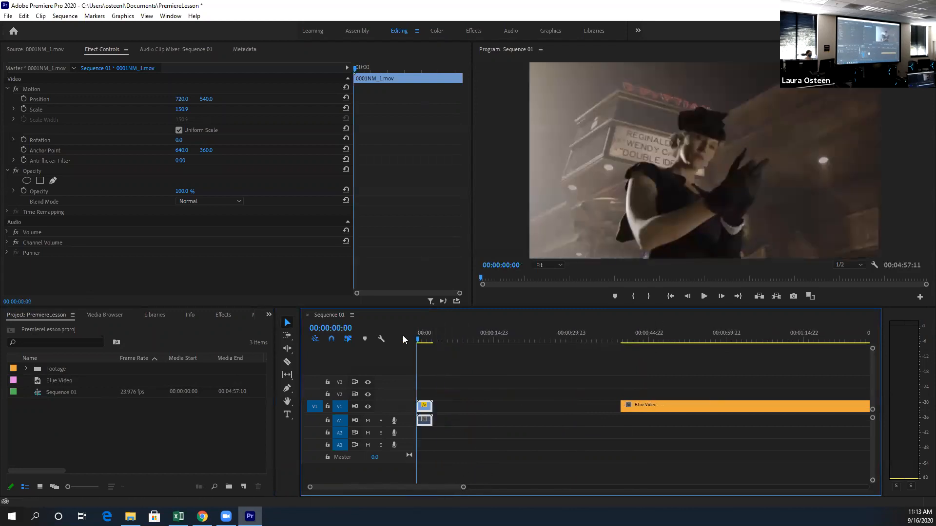
{"action": "left_click", "coordinate": [634, 297]}
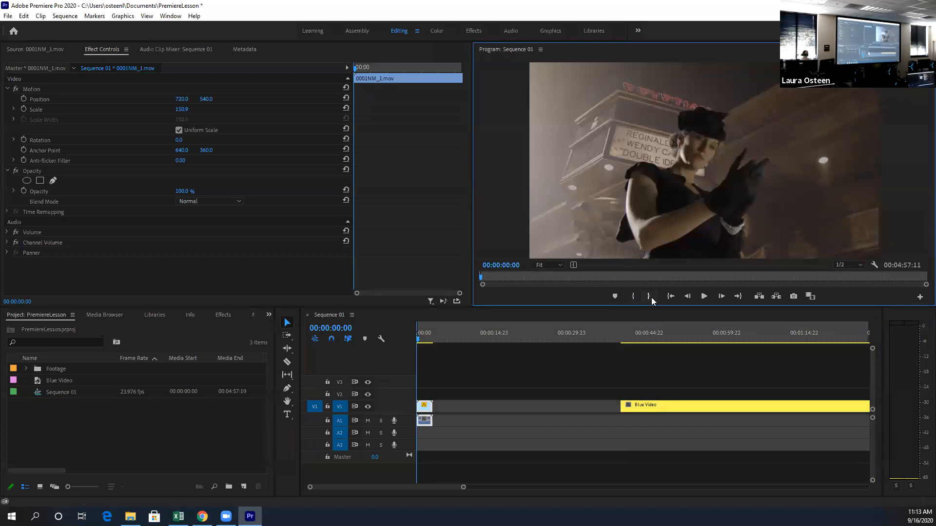
{"action": "left_click_drag", "start_coordinate": [432, 333], "coordinate": [459, 331]}
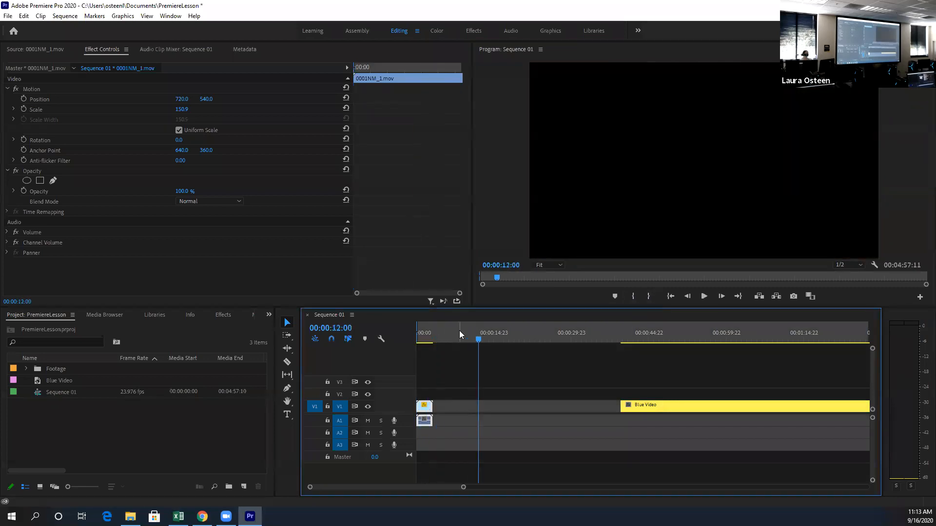
{"action": "left_click", "coordinate": [652, 298]}
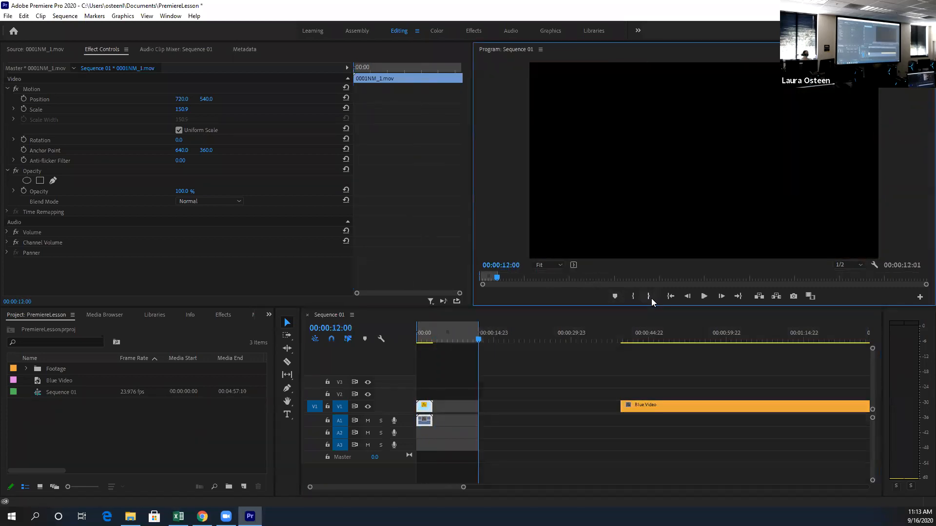
Step: Play Sequence 01 from 00:00:09:22 past the Out point, and play it again from the start
{"action": "left_click_drag", "start_coordinate": [479, 340], "coordinate": [468, 340]}
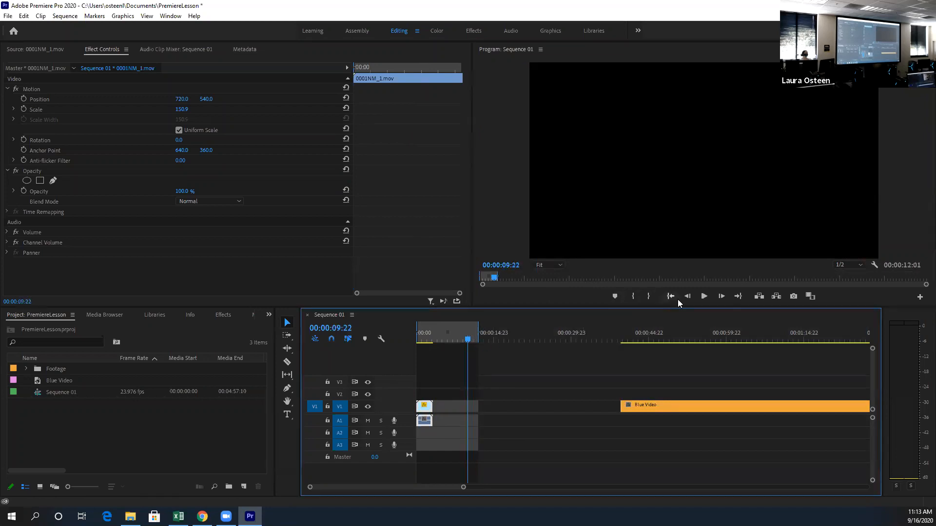
{"action": "left_click", "coordinate": [704, 295]}
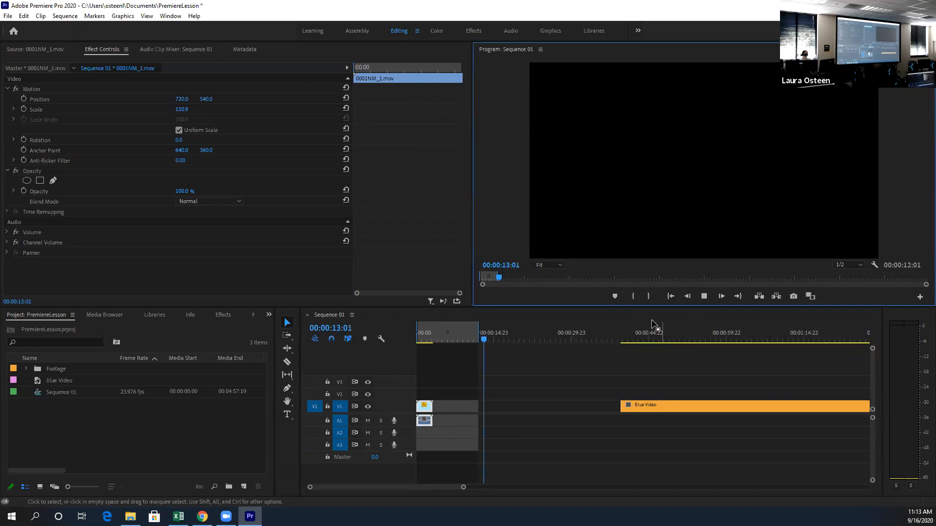
{"action": "left_click", "coordinate": [703, 298]}
{"action": "left_click_drag", "start_coordinate": [425, 337], "coordinate": [392, 340]}
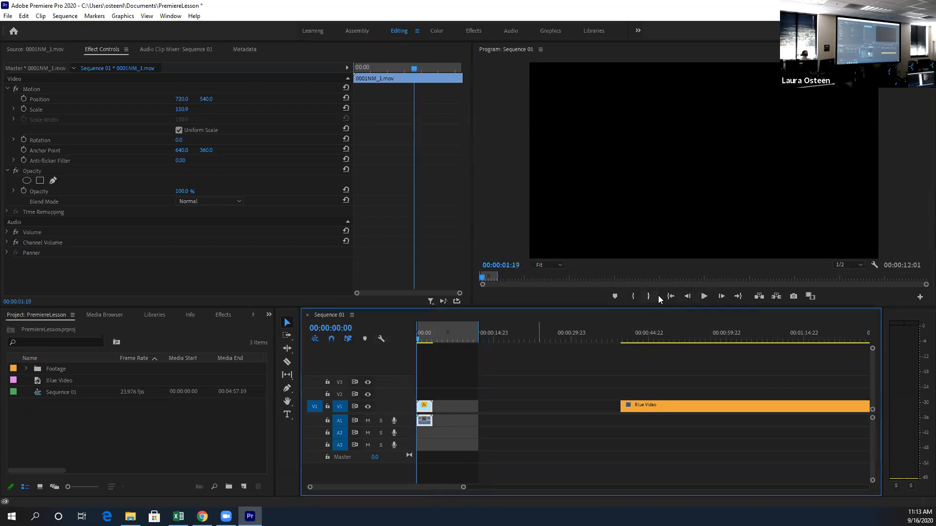
{"action": "left_click", "coordinate": [705, 296]}
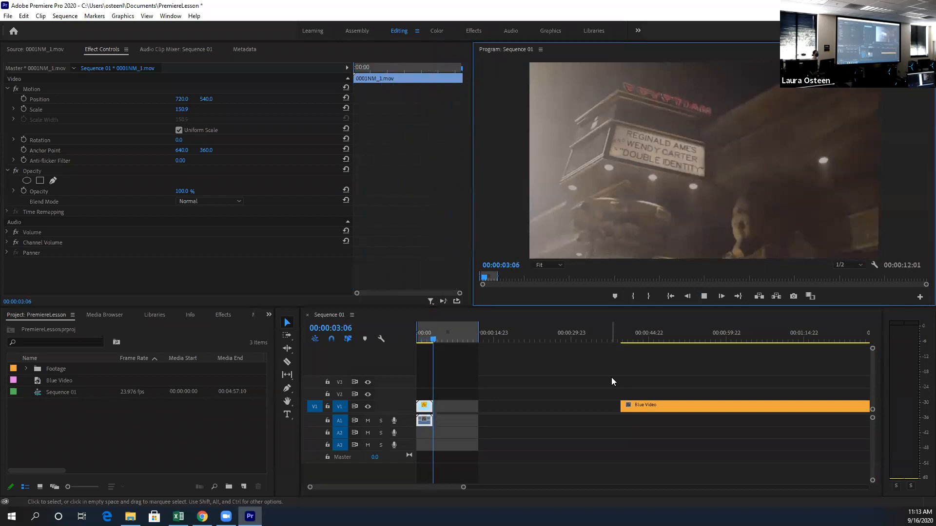
{"action": "left_click", "coordinate": [704, 296]}
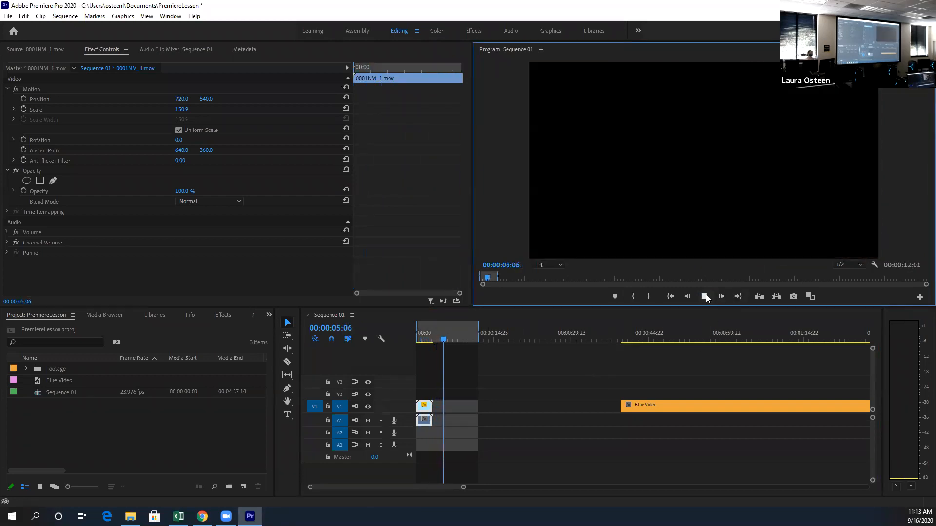
Step: Undo Mark In by reverting the History to the last Lift & Overwrite Selection, and return the playhead to 00:00:00:00
{"action": "left_click", "coordinate": [268, 314]}
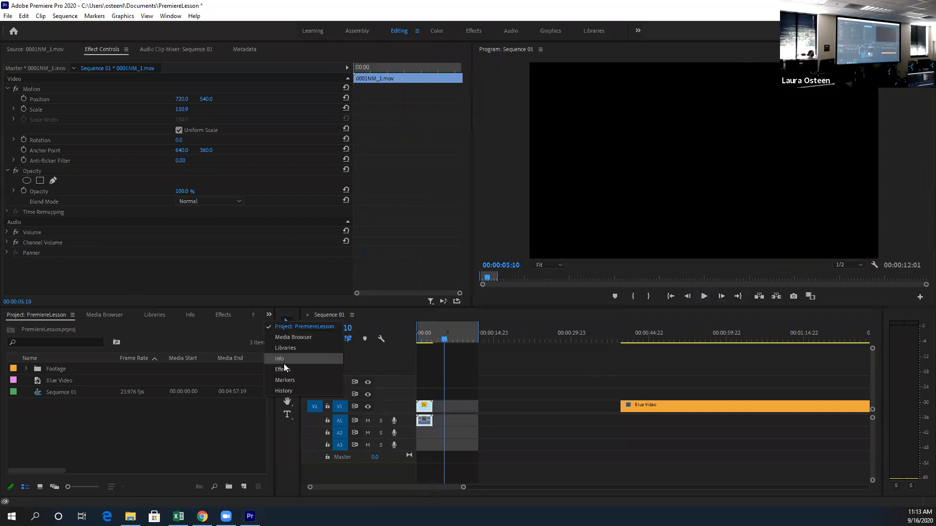
{"action": "left_click", "coordinate": [324, 391]}
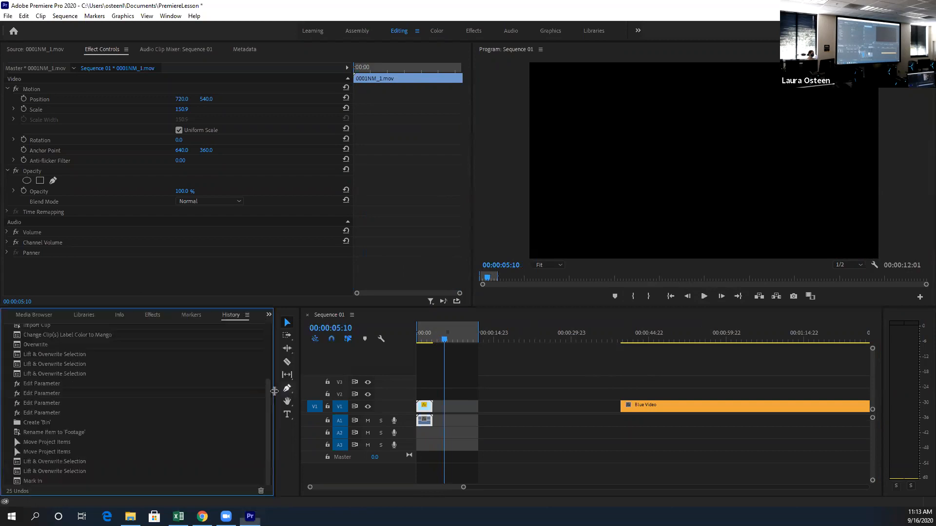
{"action": "left_click", "coordinate": [48, 470]}
{"action": "left_click_drag", "start_coordinate": [447, 342], "coordinate": [417, 341]}
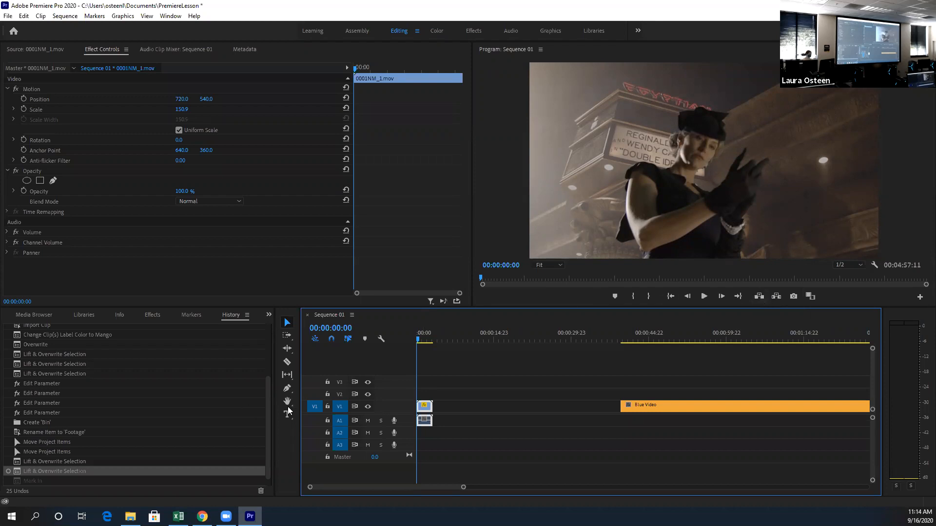
Step: Move the Blue Video clip earlier on V1 until it meets the end of 0001NM_1.mov, and show the Effects list
{"action": "left_click", "coordinate": [638, 408]}
{"action": "left_click_drag", "start_coordinate": [638, 408], "coordinate": [500, 409]}
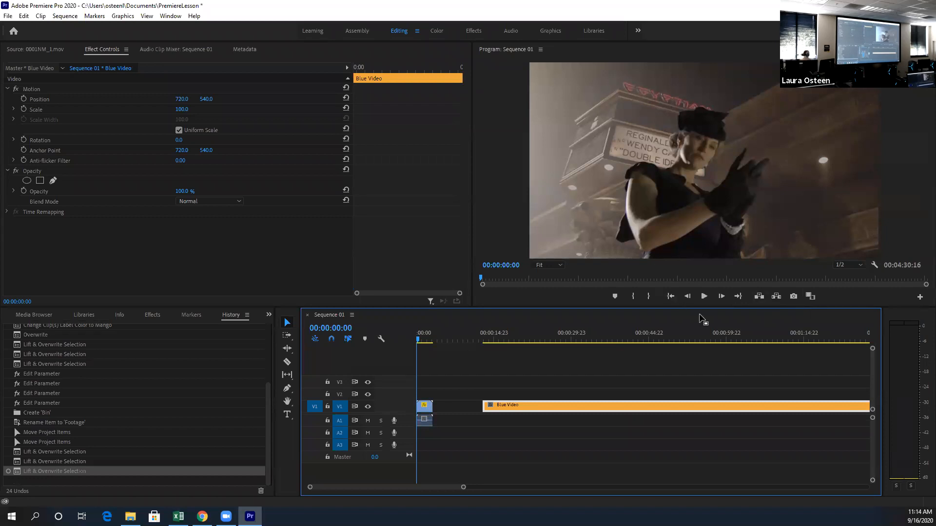
{"action": "left_click_drag", "start_coordinate": [600, 416], "coordinate": [561, 416]}
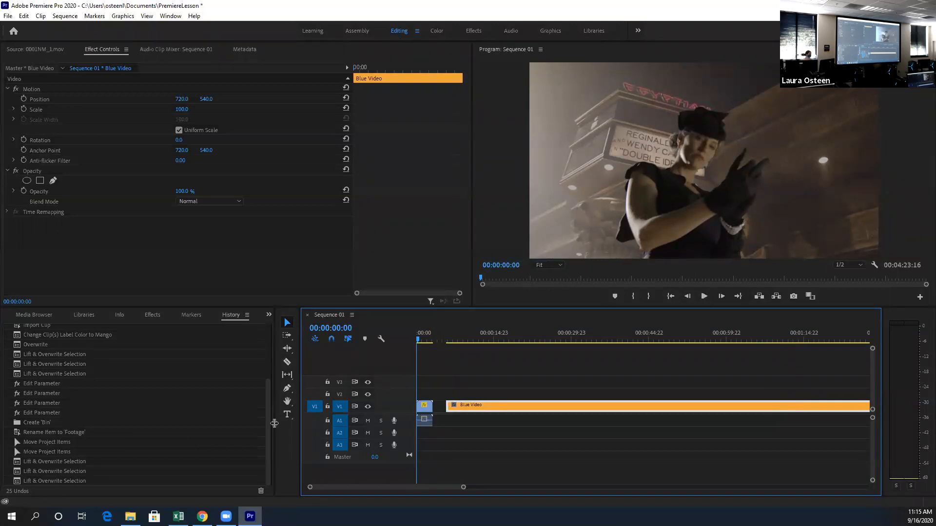
{"action": "left_click", "coordinate": [153, 316]}
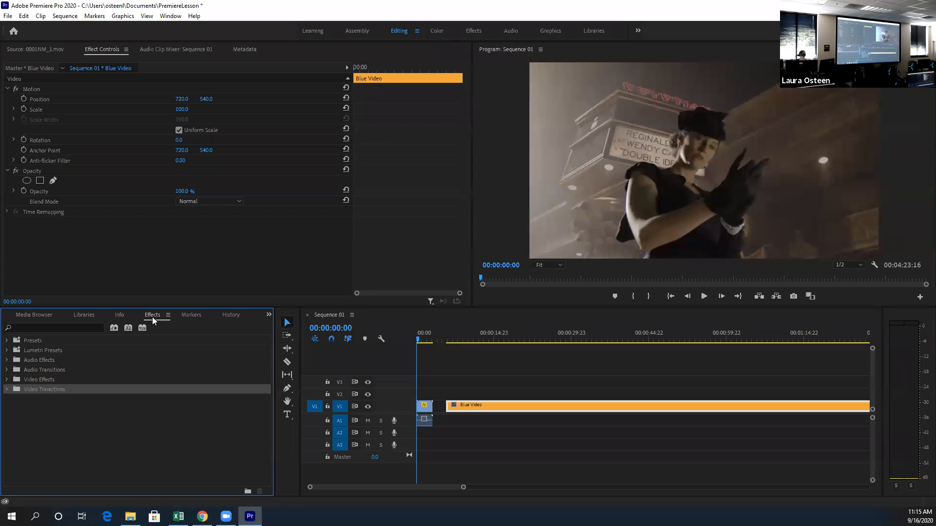
{"action": "left_click_drag", "start_coordinate": [480, 408], "coordinate": [457, 404]}
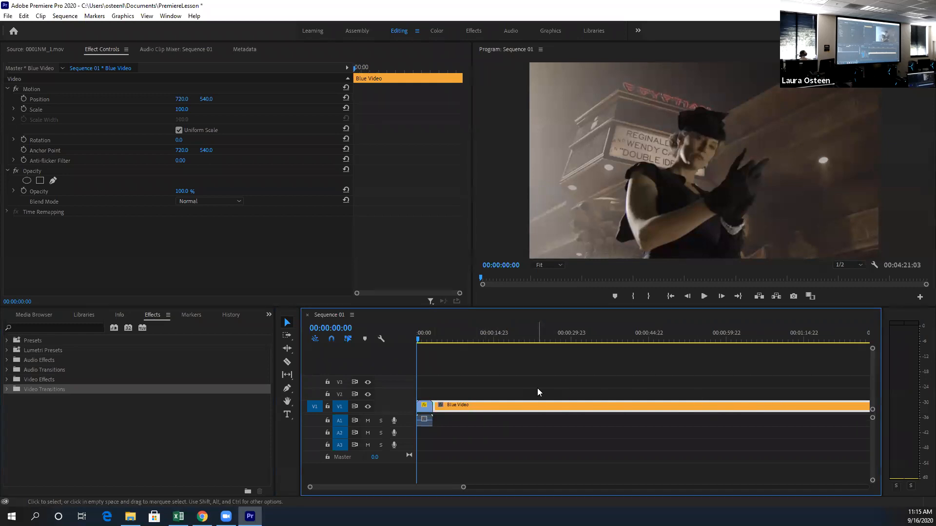
Step: Move the Blue Video clip up to track V2 with the Selection Tool, and select the 0001NM_1.mov clip
{"action": "left_click", "coordinate": [287, 324]}
{"action": "left_click_drag", "start_coordinate": [454, 410], "coordinate": [425, 403]}
{"action": "left_click", "coordinate": [427, 422]}
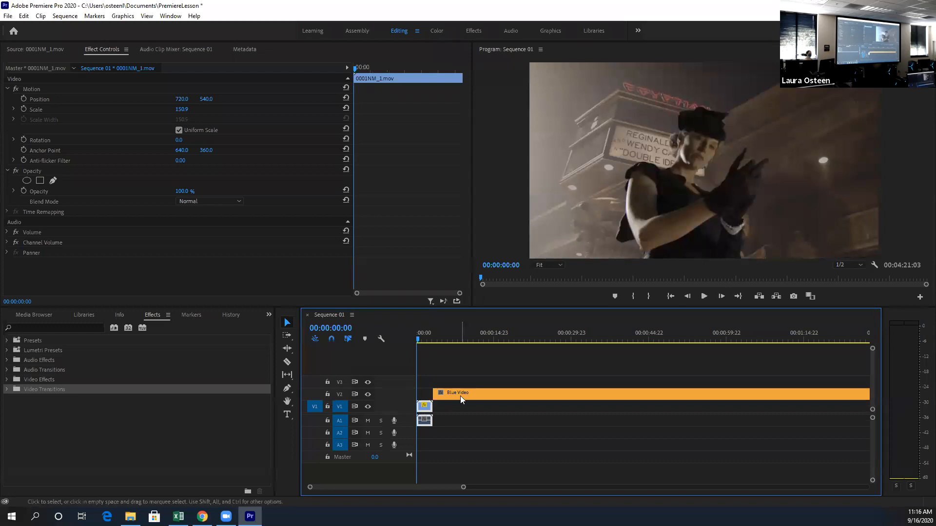
Step: Lock track V2, deselect the 0001NM_1.mov clip, and unlock the track again
{"action": "left_click", "coordinate": [327, 394]}
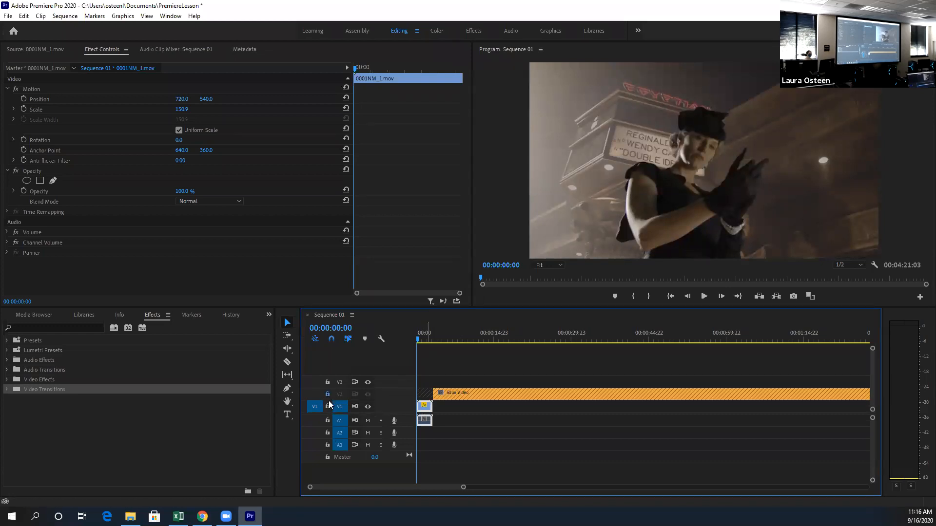
{"action": "left_click", "coordinate": [457, 407]}
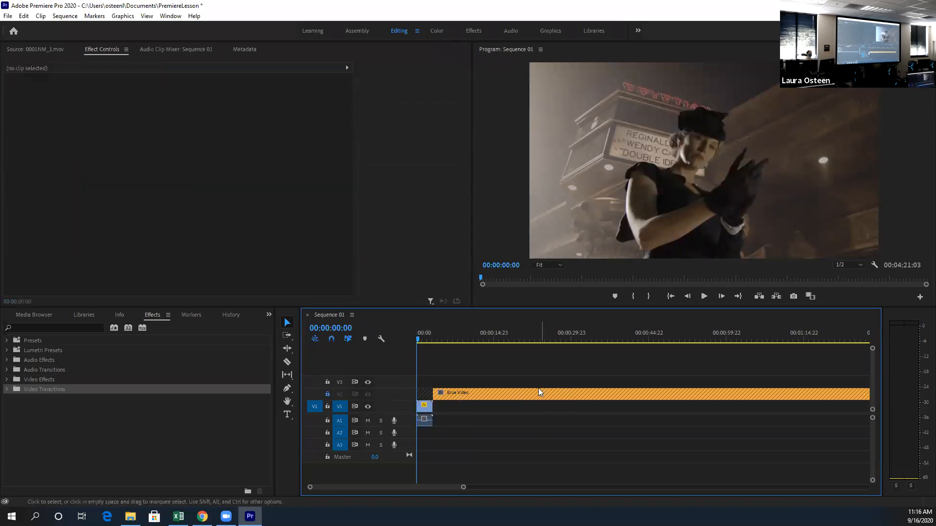
{"action": "left_click", "coordinate": [327, 395]}
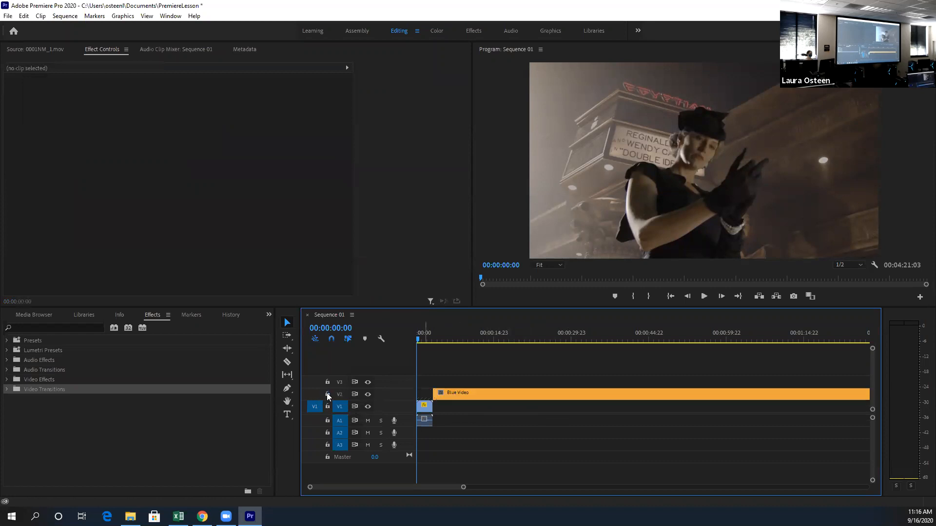
Step: Toggle the output of track V2 off and back on, and try muting track A1
{"action": "left_click", "coordinate": [369, 395]}
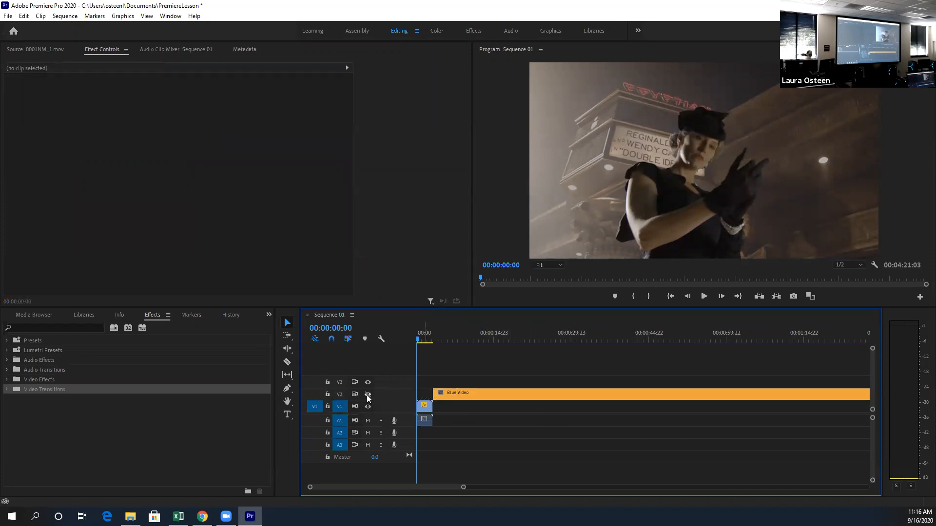
{"action": "left_click", "coordinate": [369, 395]}
{"action": "left_click", "coordinate": [368, 395]}
{"action": "left_click_drag", "start_coordinate": [419, 340], "coordinate": [397, 336]}
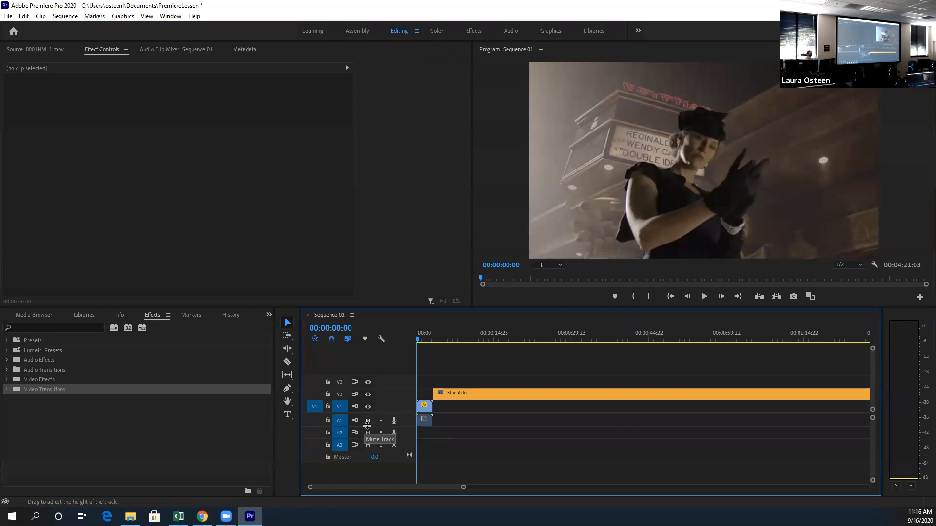
{"action": "left_click", "coordinate": [368, 423]}
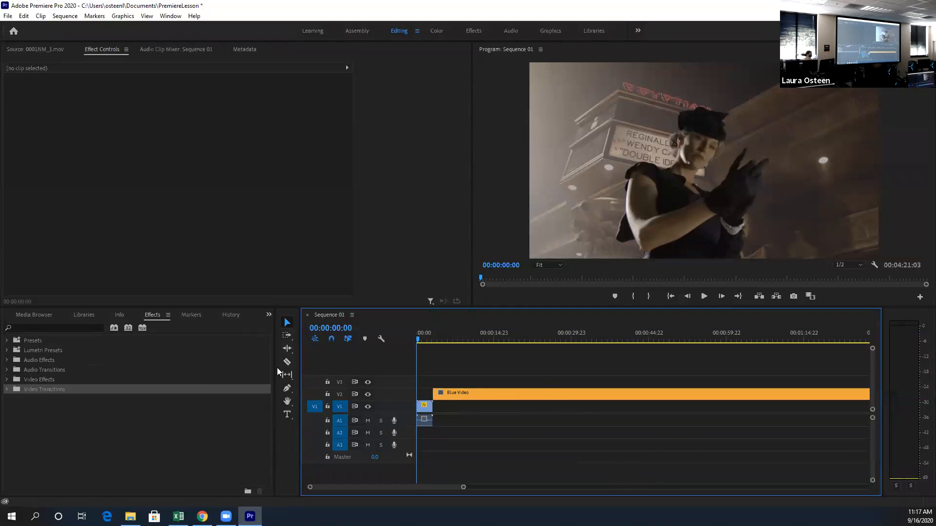
Step: Select the Blue Video clip with the Track Select Forward Tool and shift it about 6 seconds later on V2
{"action": "left_click", "coordinate": [287, 337]}
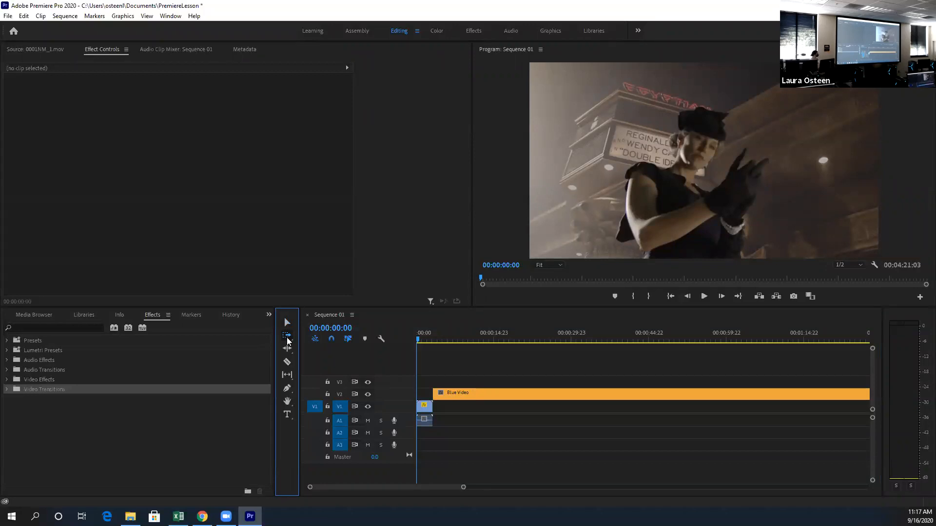
{"action": "left_click", "coordinate": [287, 337]}
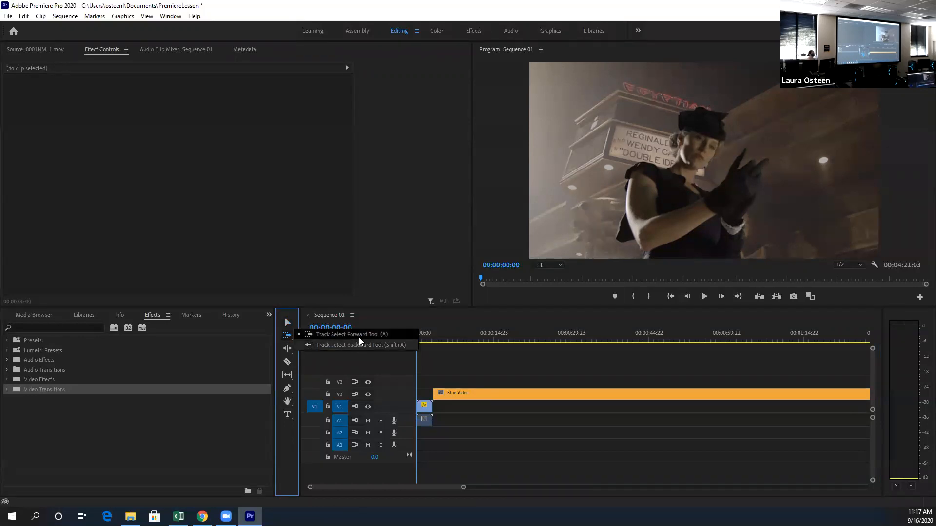
{"action": "left_click", "coordinate": [359, 336]}
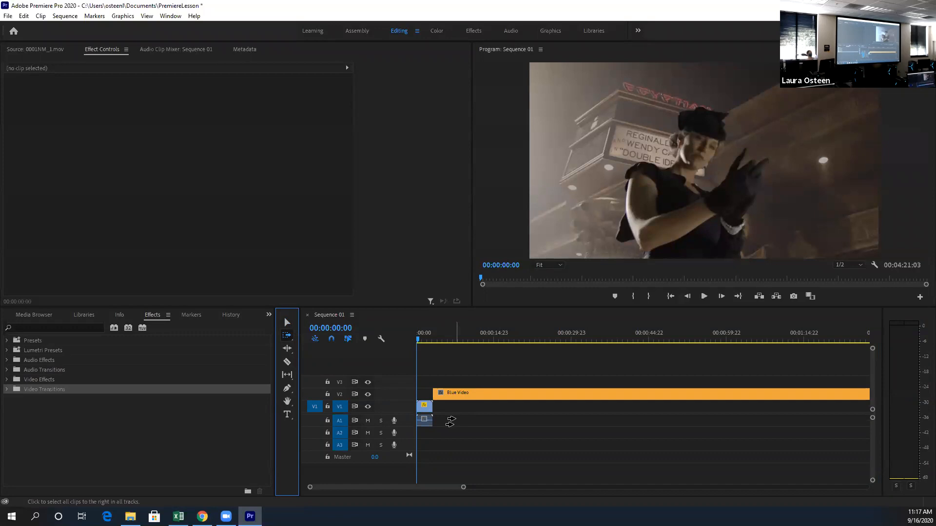
{"action": "left_click_drag", "start_coordinate": [475, 397], "coordinate": [516, 394]}
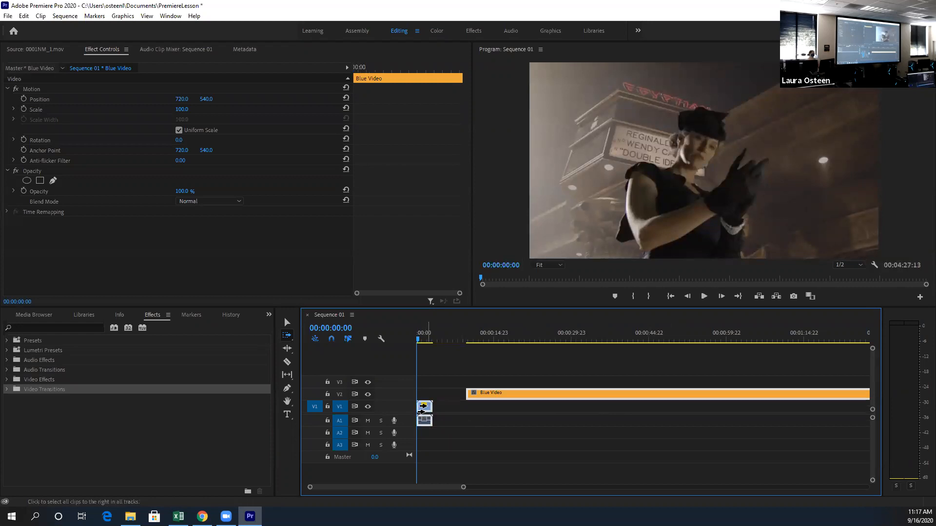
Step: Select the timeline clips with the Track Select Forward Tool, and with the Track Select Backward Tool from 0001NM_1.mov and Blue Video
{"action": "mouse_move", "coordinate": [423, 408]}
{"action": "left_mouse_down"}
{"action": "mouse_move", "coordinate": [577, 412]}
{"action": "mouse_move", "coordinate": [424, 417]}
{"action": "left_mouse_up"}
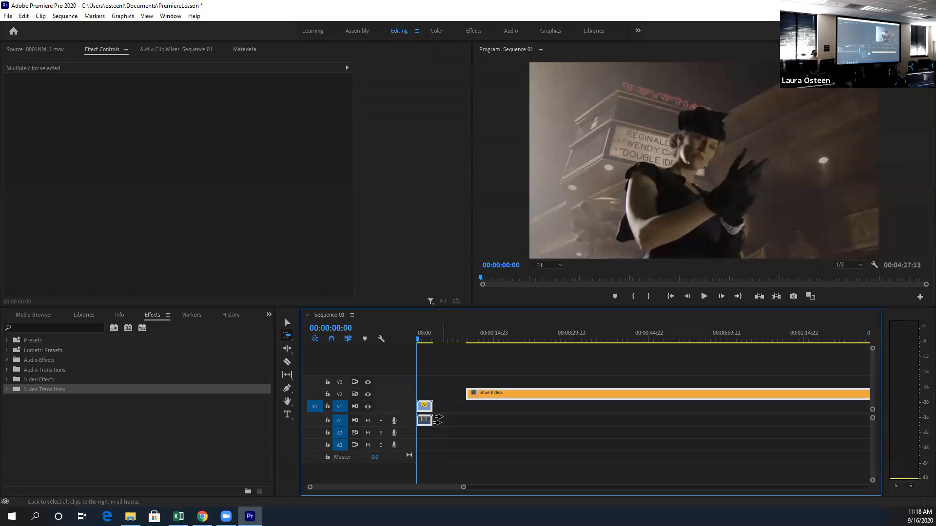
{"action": "left_click", "coordinate": [288, 335]}
{"action": "left_click", "coordinate": [319, 345]}
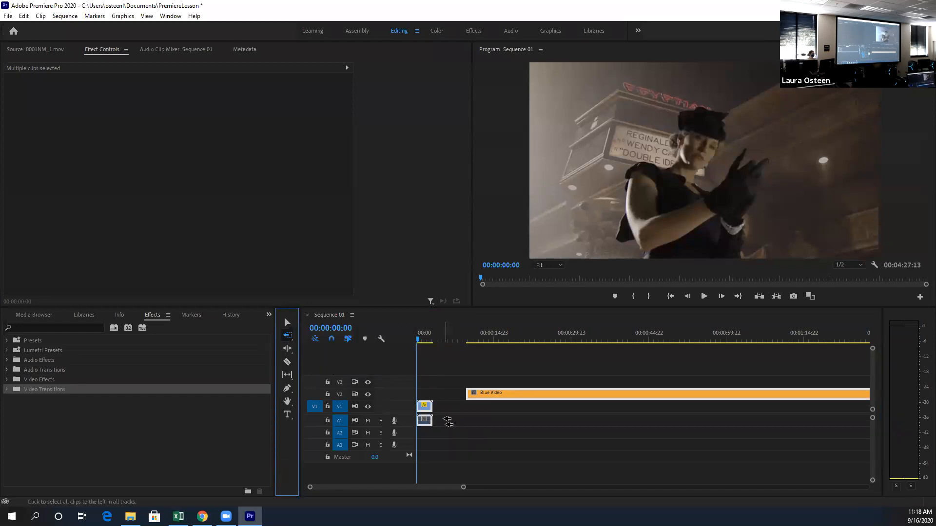
{"action": "left_click", "coordinate": [424, 405]}
{"action": "mouse_move", "coordinate": [424, 407]}
{"action": "left_mouse_down"}
{"action": "mouse_move", "coordinate": [458, 408]}
{"action": "mouse_move", "coordinate": [425, 409]}
{"action": "left_mouse_up"}
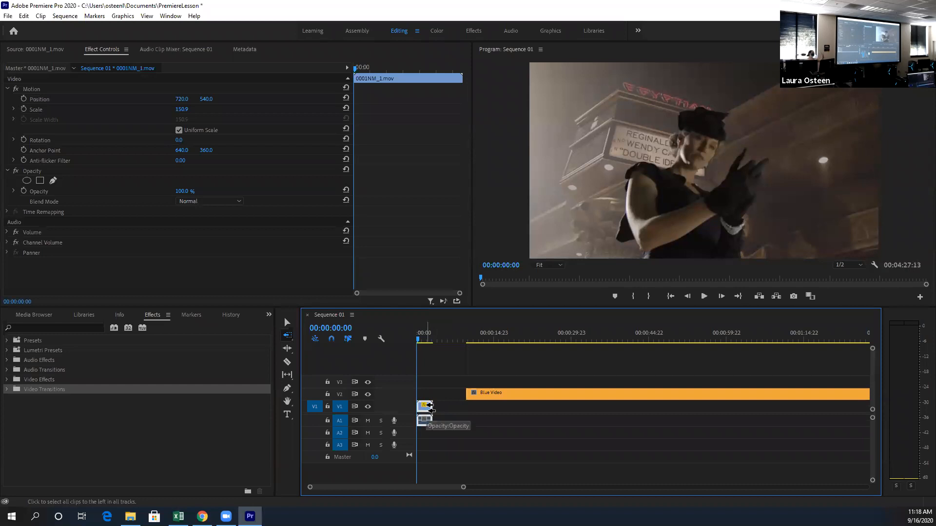
{"action": "mouse_move", "coordinate": [536, 393]}
{"action": "left_mouse_down"}
{"action": "mouse_move", "coordinate": [660, 403]}
{"action": "mouse_move", "coordinate": [537, 407]}
{"action": "left_mouse_up"}
Step: Try the Ripple Edit Tool on the start of the Blue Video clip on V2, and clear the selection
{"action": "left_click", "coordinate": [290, 349]}
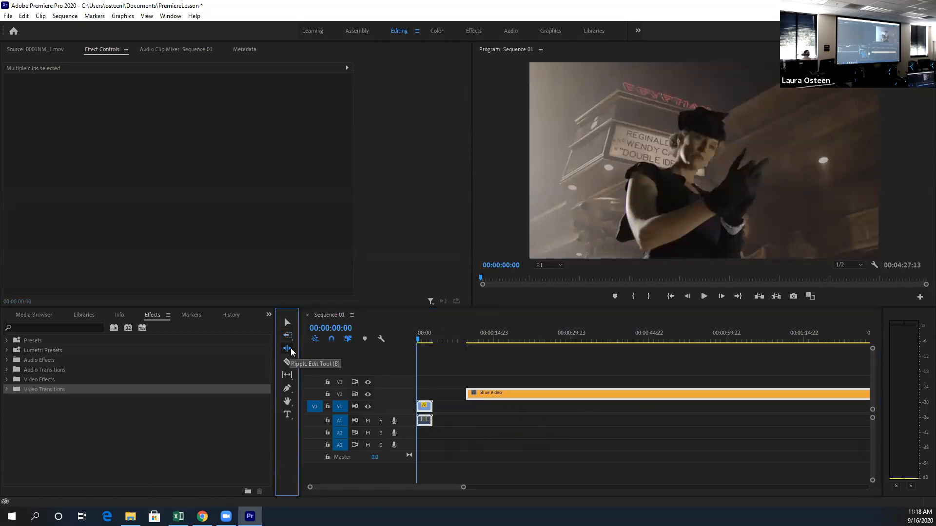
{"action": "mouse_move", "coordinate": [467, 396]}
{"action": "left_mouse_down"}
{"action": "mouse_move", "coordinate": [512, 397]}
{"action": "mouse_move", "coordinate": [468, 396]}
{"action": "left_mouse_up"}
{"action": "left_click", "coordinate": [444, 404]}
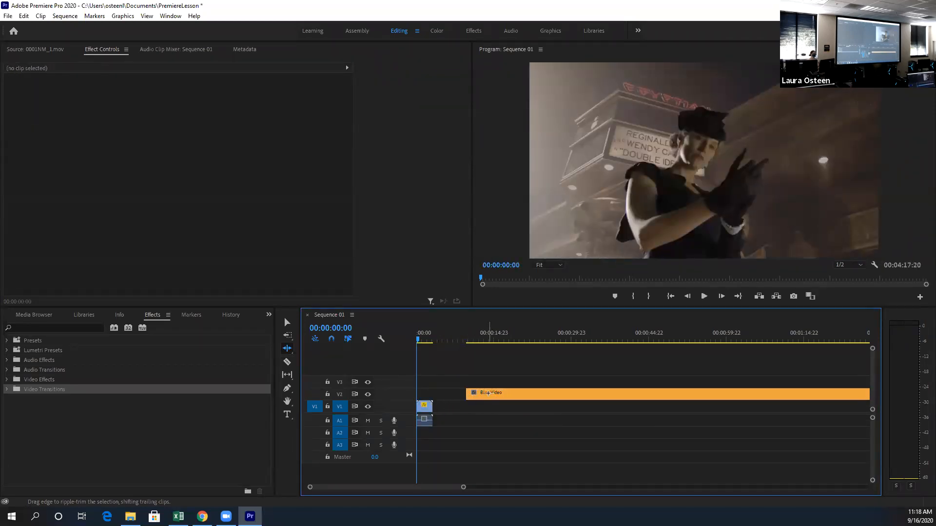
Step: Move the Blue Video clip down to V1 directly after 0001NM_1.mov with the Selection Tool, and select 0001NM_1.mov
{"action": "key", "text": "v"}
{"action": "left_click_drag", "start_coordinate": [495, 394], "coordinate": [457, 405]}
{"action": "left_click", "coordinate": [424, 406]}
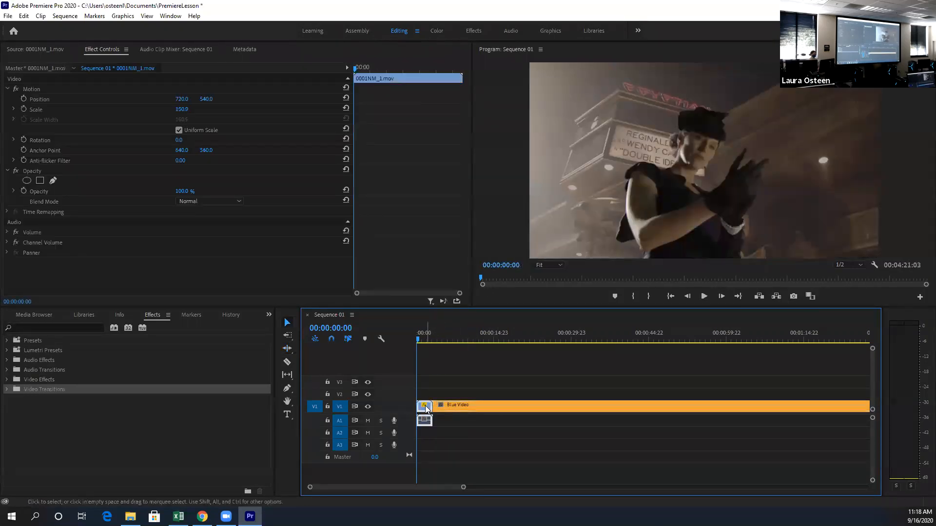
Step: Ripple-trim about 1.3 seconds off the end of 0001NM_1.mov, scrub to 00:00:02:02, and undo the trim
{"action": "left_click", "coordinate": [287, 348]}
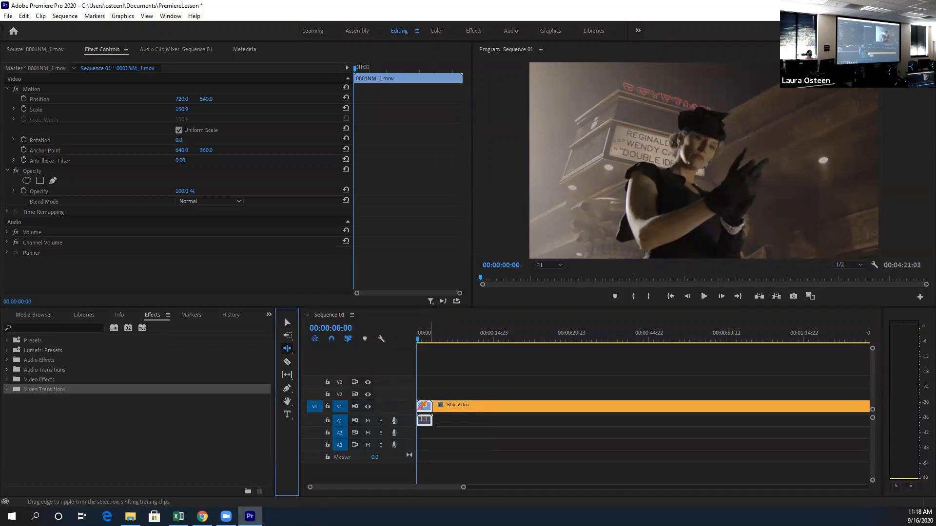
{"action": "left_click", "coordinate": [431, 406]}
{"action": "left_click_drag", "start_coordinate": [431, 406], "coordinate": [423, 406]}
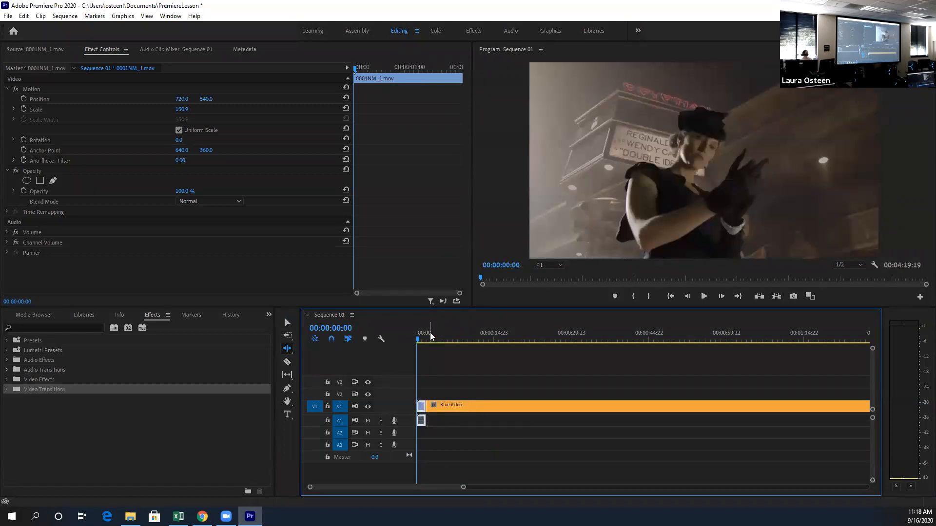
{"action": "left_click_drag", "start_coordinate": [419, 339], "coordinate": [429, 342]}
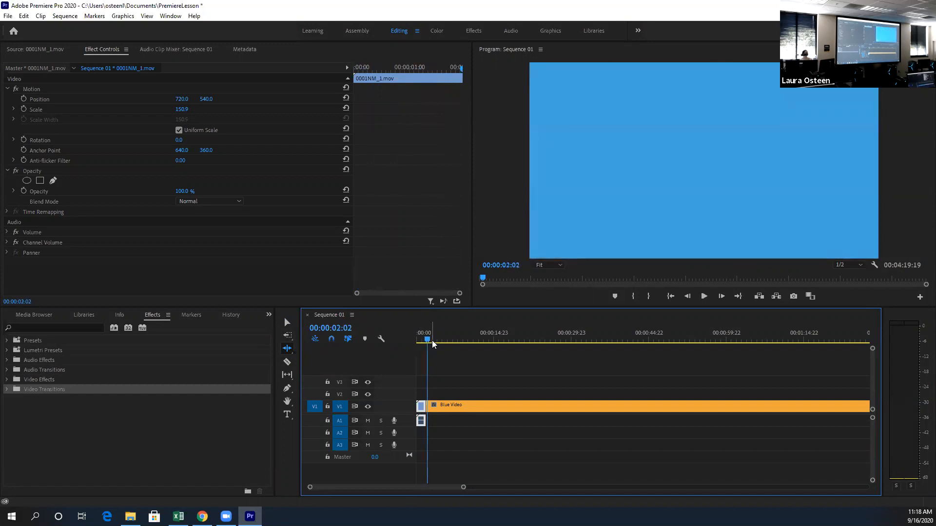
{"action": "key", "text": "ctrl+z"}
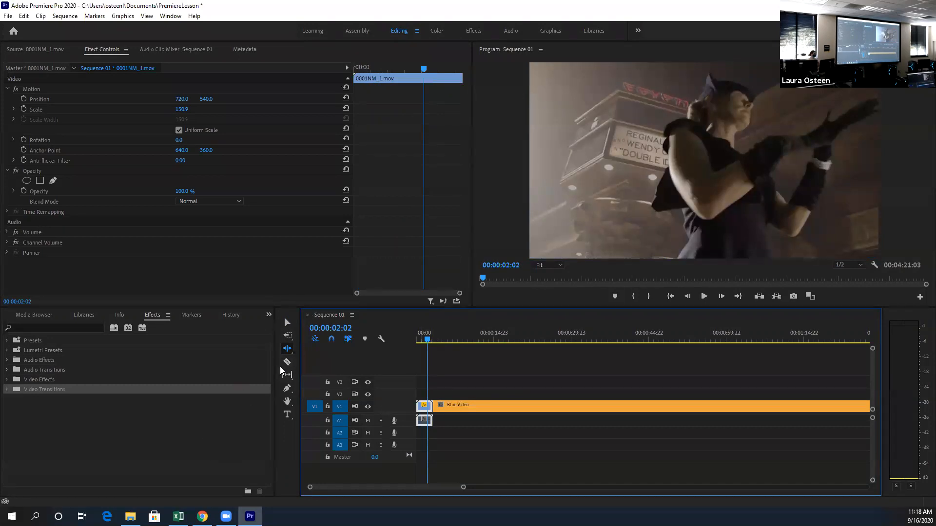
Step: Slip the content of the Blue Video clip on V1 with the Slip Tool, keeping the playhead at 00:00:02:02
{"action": "left_click", "coordinate": [287, 348]}
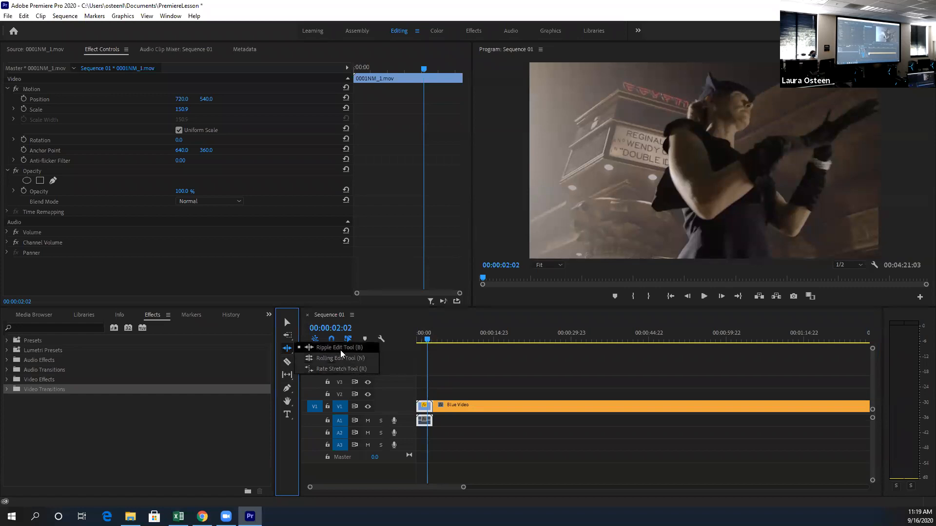
{"action": "left_click", "coordinate": [287, 353]}
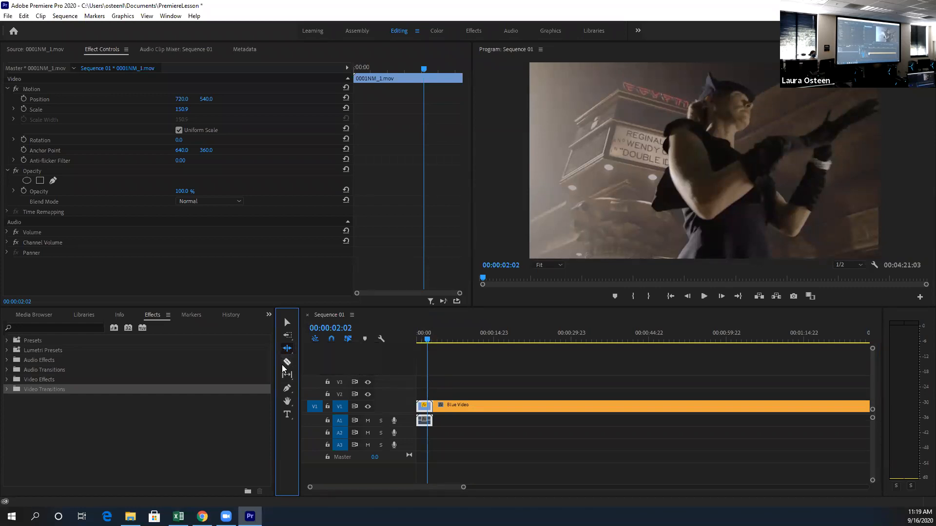
{"action": "left_click", "coordinate": [287, 376]}
{"action": "left_click", "coordinate": [440, 404]}
{"action": "left_click_drag", "start_coordinate": [442, 405], "coordinate": [463, 406]}
{"action": "left_click", "coordinate": [438, 340]}
{"action": "left_click", "coordinate": [429, 341]}
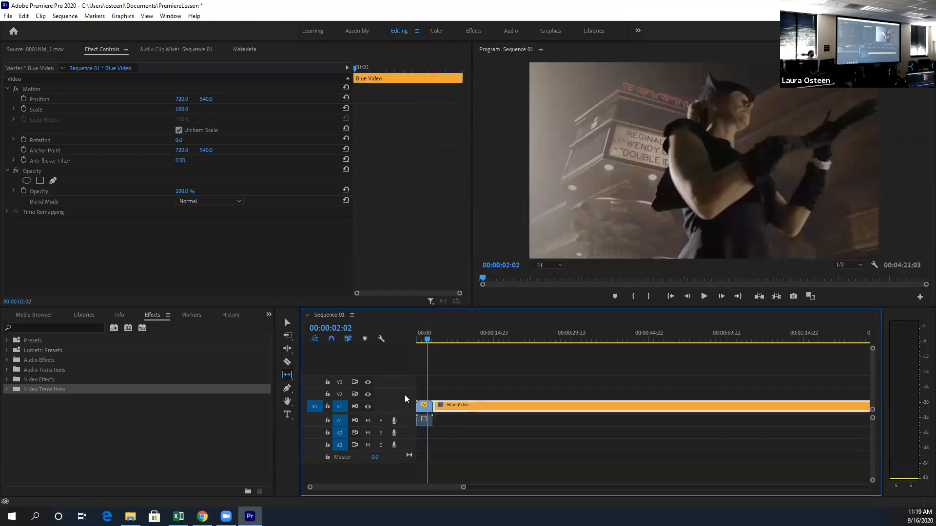
Step: Draw a closed seven-point shape over the theatre sign in the preview frame with the Pen Tool
{"action": "left_click", "coordinate": [287, 388]}
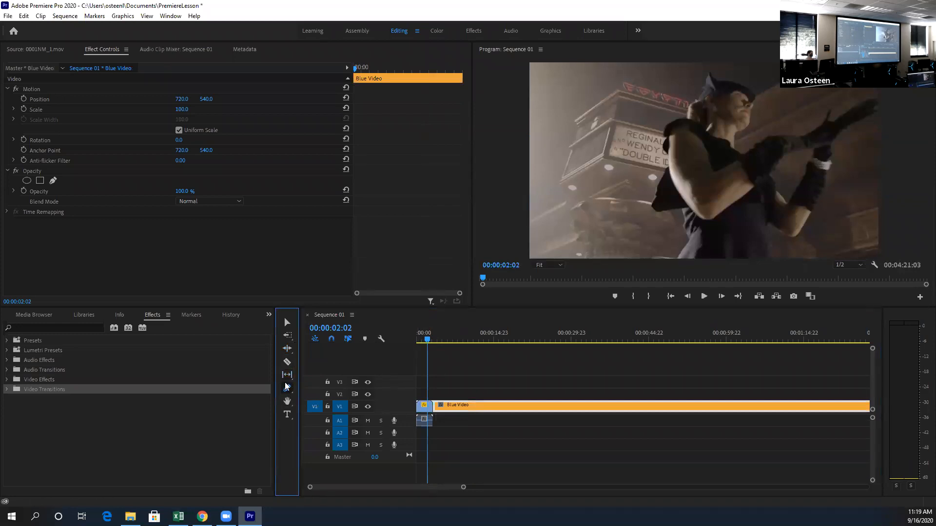
{"action": "left_click", "coordinate": [550, 226]}
{"action": "left_click", "coordinate": [564, 151]}
{"action": "left_click", "coordinate": [584, 113]}
{"action": "left_click", "coordinate": [664, 124]}
{"action": "left_click", "coordinate": [677, 165]}
{"action": "left_click", "coordinate": [658, 210]}
{"action": "left_click", "coordinate": [599, 236]}
{"action": "left_click", "coordinate": [552, 226]}
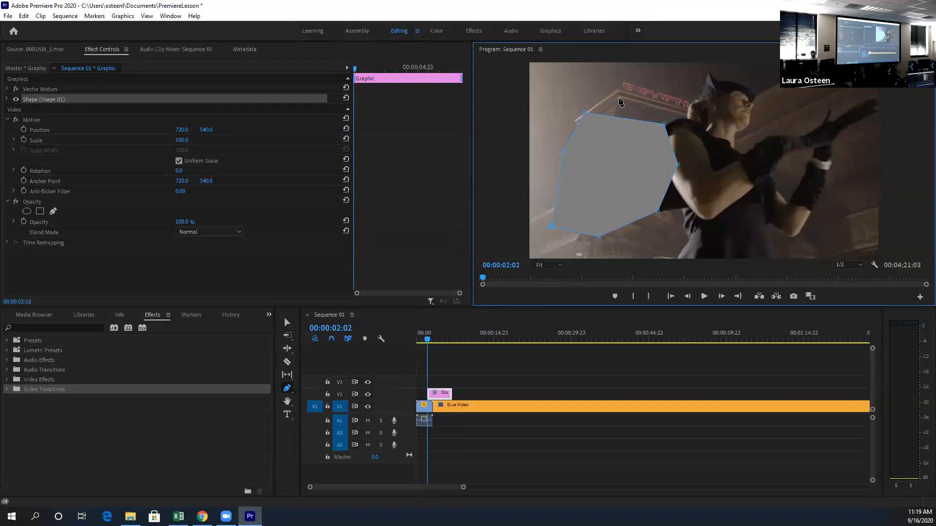
Step: Undo every point of the Pen Tool shape so that its graphic clip is removed
{"action": "key", "text": "ctrl+z"}
{"action": "key", "text": "ctrl+z"}
{"action": "key", "text": "ctrl+z"}
{"action": "key", "text": "ctrl+z"}
{"action": "key", "text": "ctrl+z"}
{"action": "key", "text": "ctrl+z"}
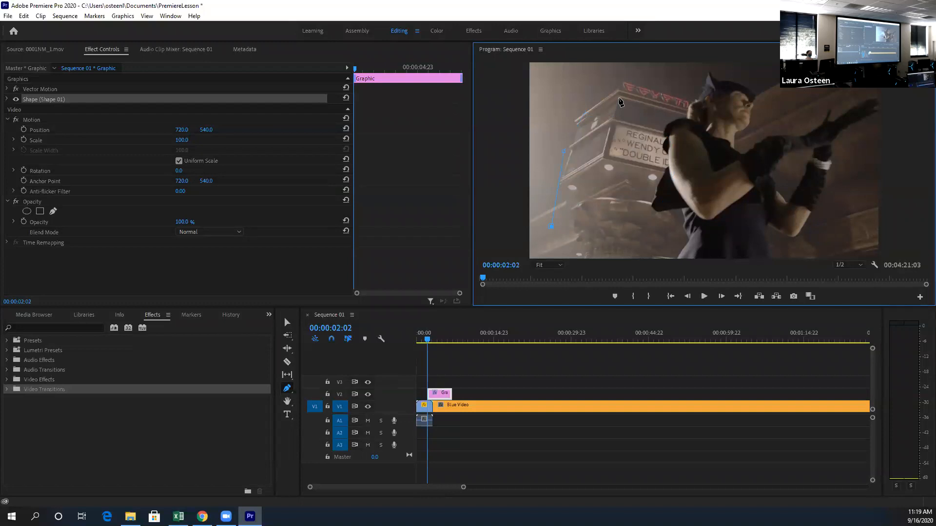
{"action": "key", "text": "ctrl+z"}
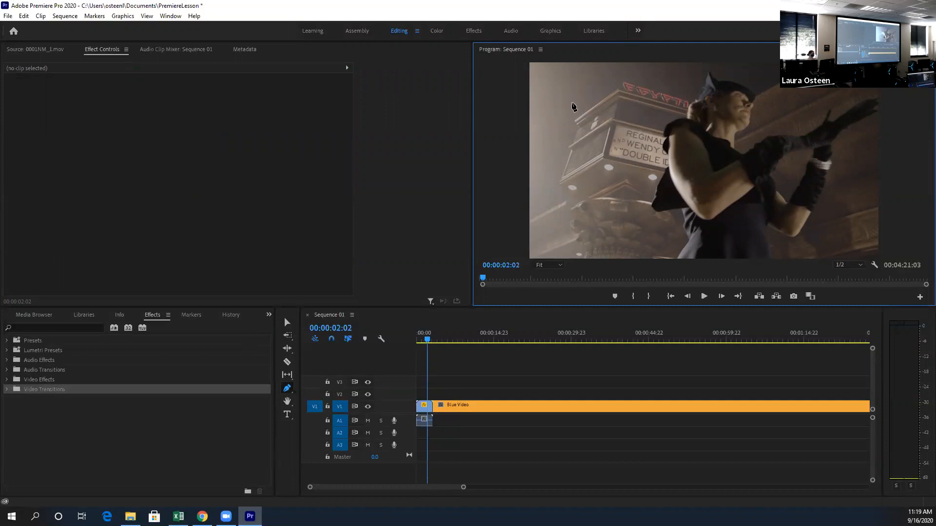
Step: Pan along the timeline with the Hand Tool, and examine the tools grouped with the Type and Pen tools
{"action": "left_click", "coordinate": [287, 402]}
{"action": "left_click_drag", "start_coordinate": [675, 381], "coordinate": [540, 397]}
{"action": "left_click_drag", "start_coordinate": [780, 392], "coordinate": [689, 398]}
{"action": "left_click_drag", "start_coordinate": [529, 406], "coordinate": [606, 407]}
{"action": "left_click_drag", "start_coordinate": [471, 416], "coordinate": [675, 415]}
{"action": "left_click", "coordinate": [600, 199]}
{"action": "left_click", "coordinate": [287, 415]}
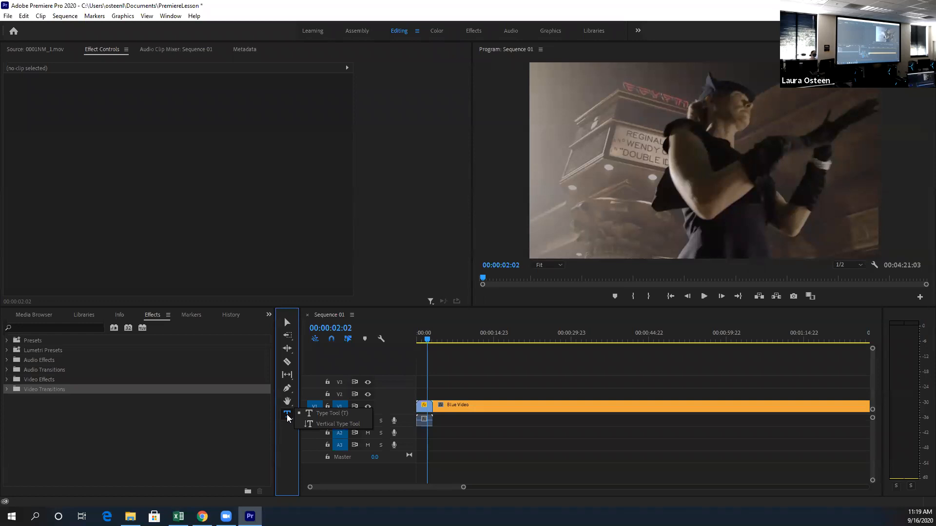
{"action": "left_click", "coordinate": [287, 389]}
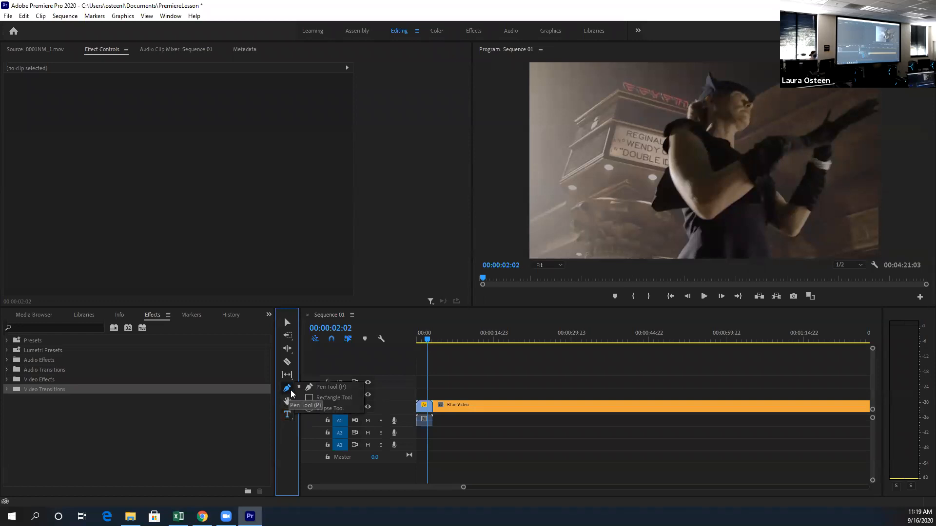
Step: Magnify the timeline with the Zoom Tool, scroll back to the sequence start, and switch back to the Hand Tool
{"action": "left_click", "coordinate": [287, 401]}
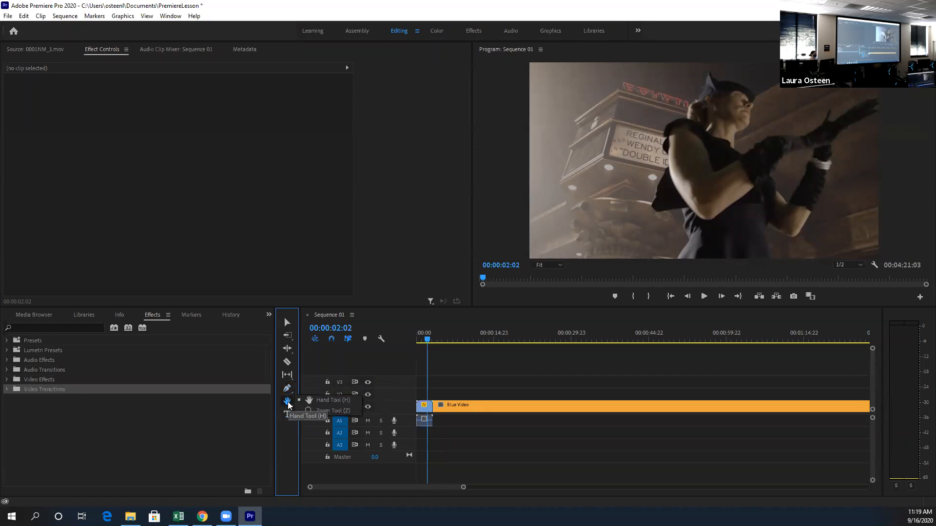
{"action": "left_click", "coordinate": [328, 410]}
{"action": "left_click", "coordinate": [617, 234]}
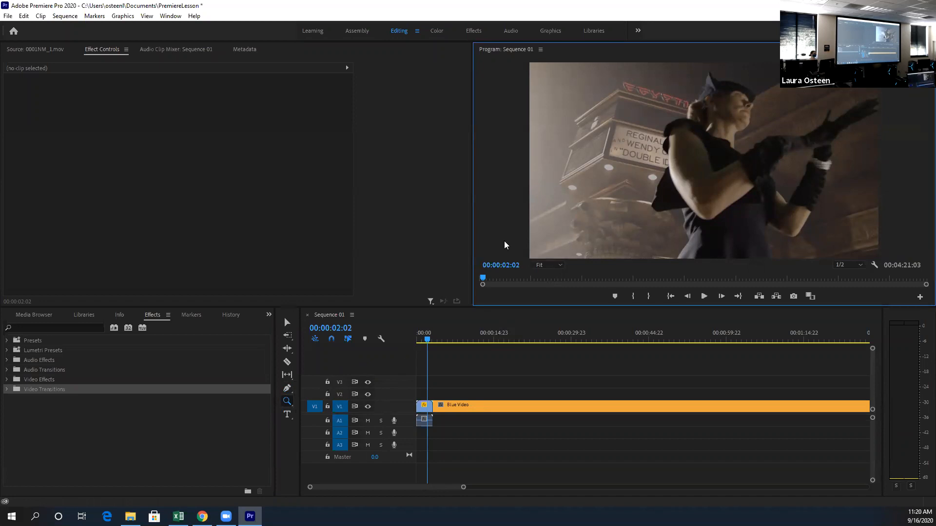
{"action": "left_click_drag", "start_coordinate": [522, 361], "coordinate": [656, 405]}
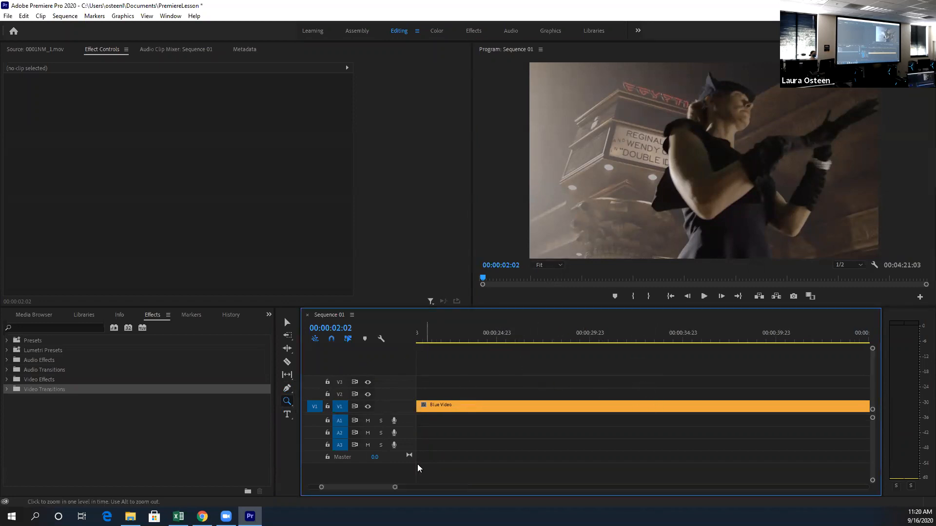
{"action": "left_click_drag", "start_coordinate": [352, 488], "coordinate": [310, 479]}
{"action": "left_click", "coordinate": [288, 403]}
{"action": "left_click", "coordinate": [328, 401]}
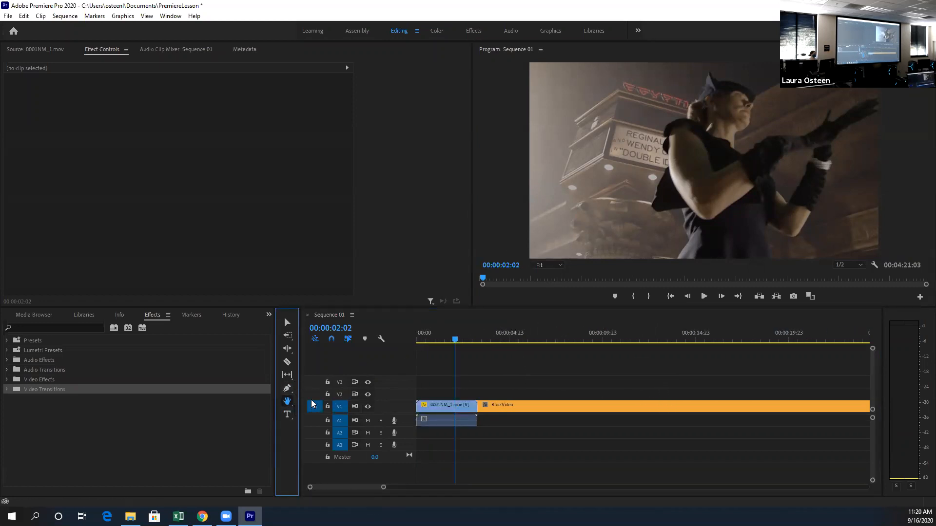
Step: Split the Blue Video clip about half a second after its start with the Razor Tool
{"action": "left_click", "coordinate": [288, 361]}
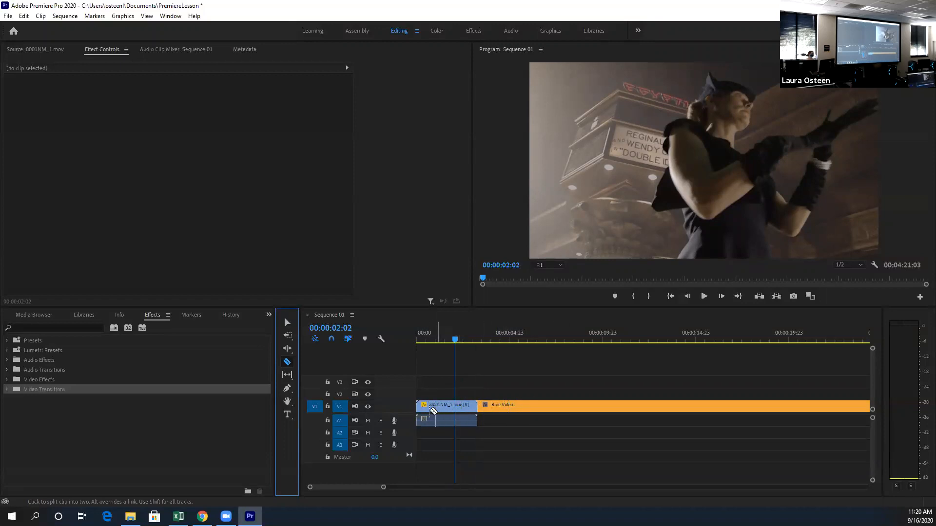
{"action": "left_click", "coordinate": [487, 407]}
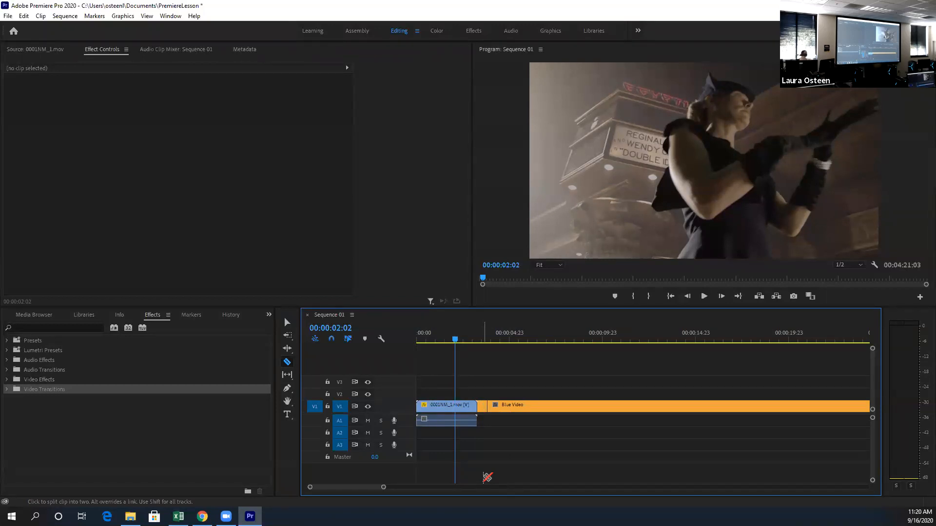
Step: Make six more razor cuts along the rest of the Blue Video clip on V1
{"action": "left_click", "coordinate": [511, 406]}
{"action": "left_click", "coordinate": [533, 406]}
{"action": "left_click", "coordinate": [578, 407]}
{"action": "left_click", "coordinate": [608, 407]}
{"action": "left_click", "coordinate": [683, 407]}
{"action": "left_click", "coordinate": [748, 406]}
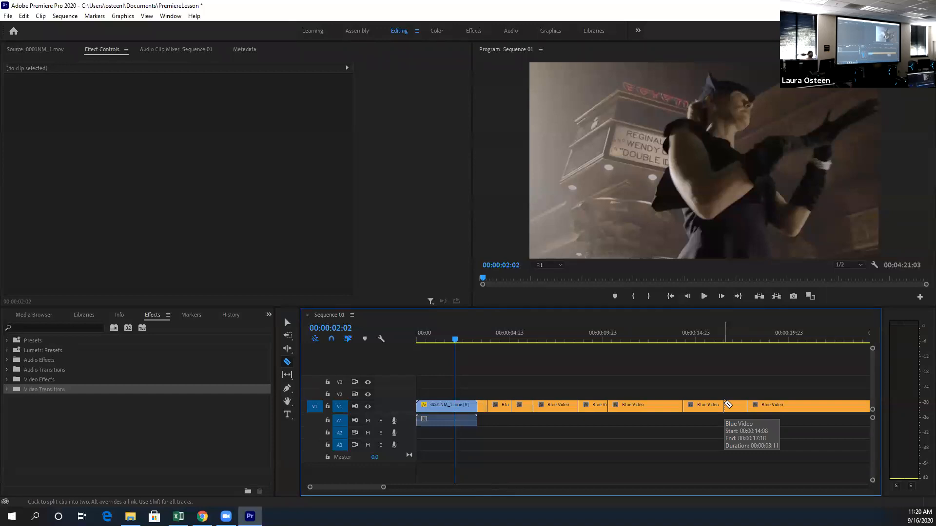
Step: Undo the six extra cuts in the Blue Video clip
{"action": "key", "text": "ctrl+z"}
{"action": "key", "text": "ctrl+z"}
{"action": "key", "text": "ctrl+z"}
{"action": "key", "text": "ctrl+z"}
{"action": "key", "text": "ctrl+z"}
{"action": "key", "text": "ctrl+z"}
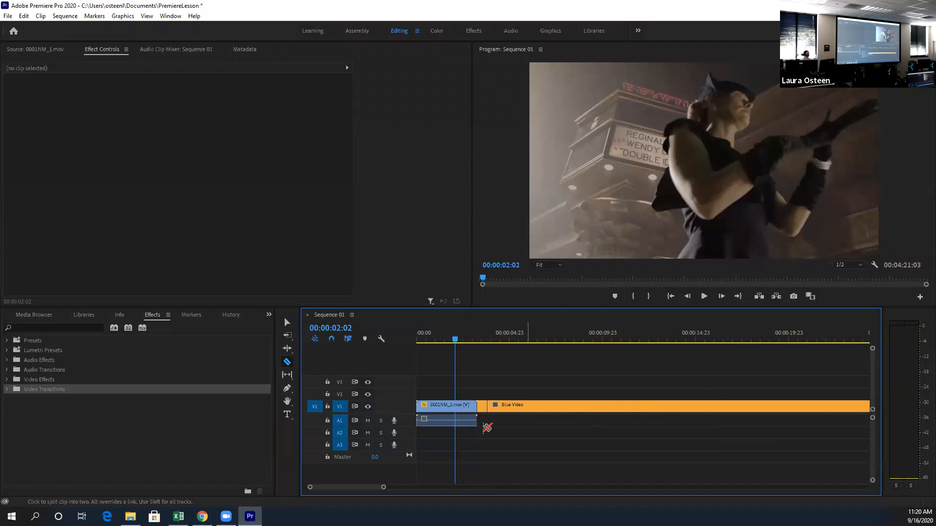
Step: Insert the short Blue Video piece at the sequence start ahead of 0001NM_1.mov, and scrub to 00:00:00:08
{"action": "key", "text": "v"}
{"action": "left_click_drag", "start_coordinate": [484, 407], "coordinate": [421, 407]}
{"action": "left_click_drag", "start_coordinate": [450, 341], "coordinate": [420, 339]}
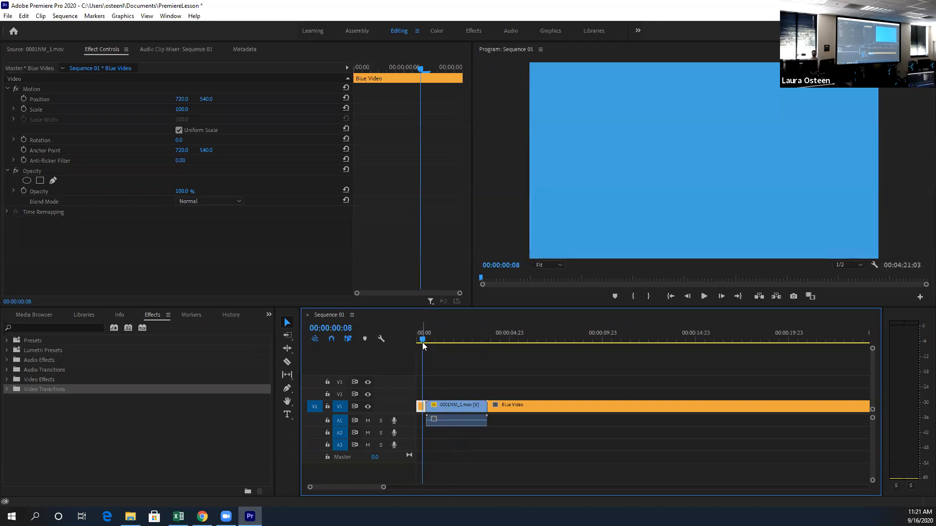
Step: Place 0001L9.mp4 from the project's Footage bin on track V2, starting where 0001NM_1.mov ends
{"action": "left_click", "coordinate": [49, 315]}
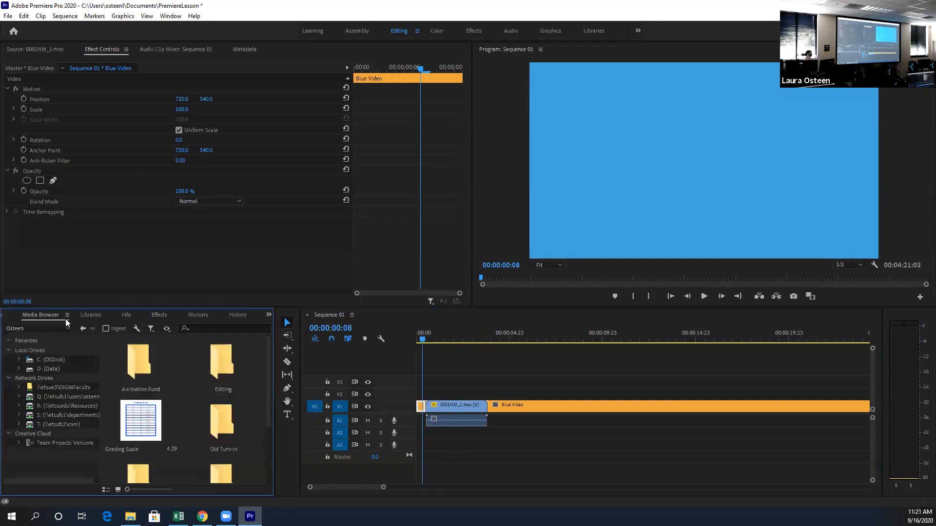
{"action": "left_click", "coordinate": [268, 315]}
{"action": "left_click", "coordinate": [290, 328]}
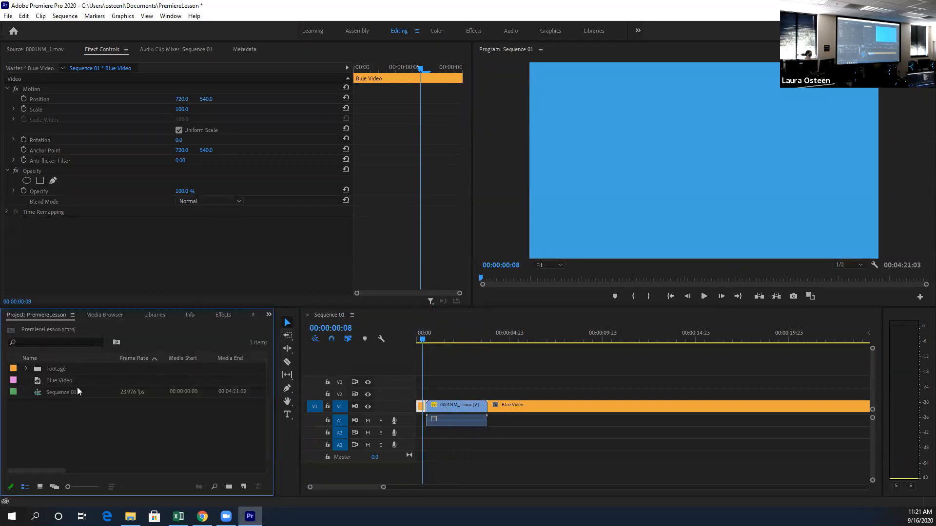
{"action": "left_click", "coordinate": [26, 369]}
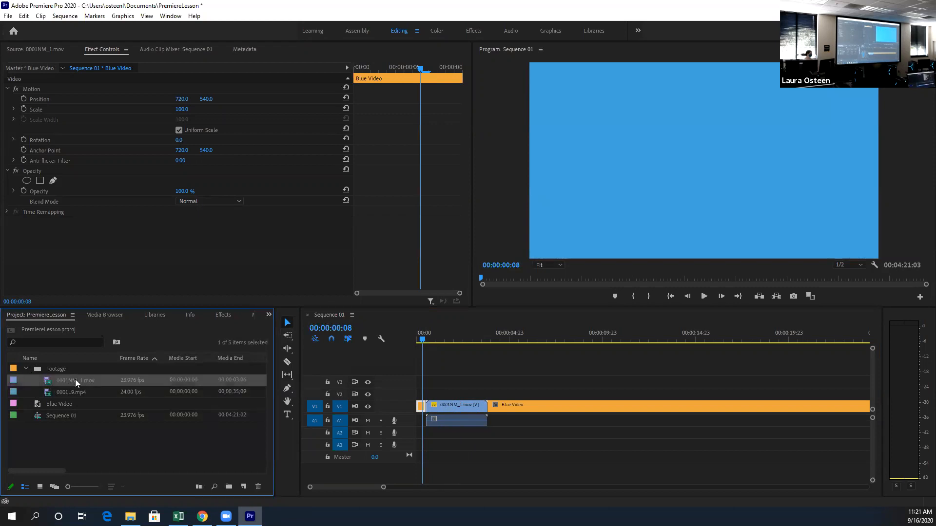
{"action": "left_click", "coordinate": [62, 394]}
{"action": "left_click_drag", "start_coordinate": [58, 394], "coordinate": [489, 397]}
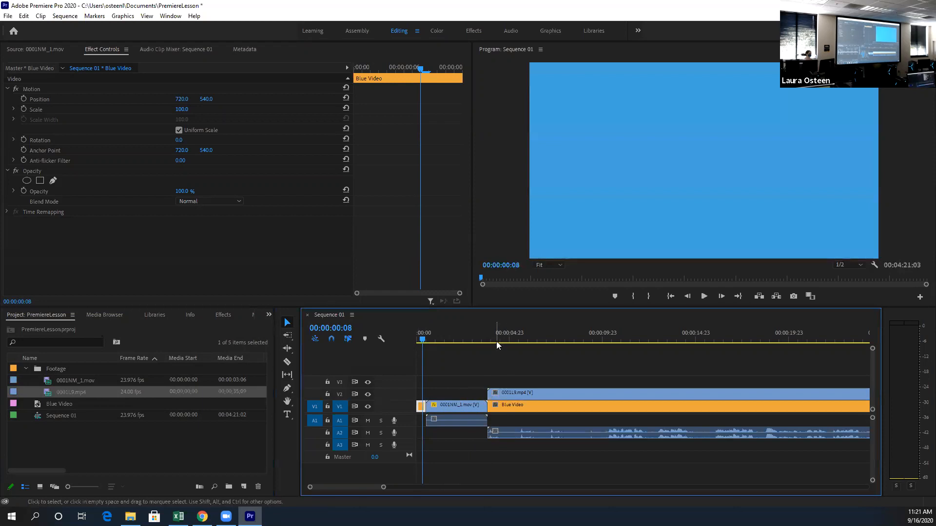
Step: Preview the 0001L9.mp4 clip at 00:00:10:11, and mute audio tracks A2 and A1
{"action": "left_click_drag", "start_coordinate": [422, 344], "coordinate": [611, 361]}
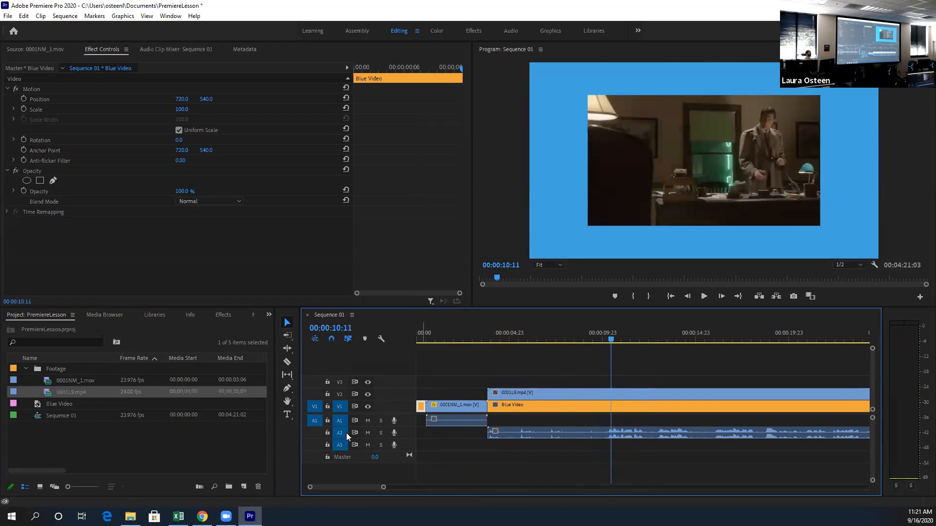
{"action": "left_click", "coordinate": [368, 433]}
{"action": "left_click", "coordinate": [368, 421]}
Step: Split the 0001L9.mp4 clip at 00:00:17:03 with the Razor Tool, and select its first part
{"action": "left_click_drag", "start_coordinate": [615, 340], "coordinate": [735, 340]}
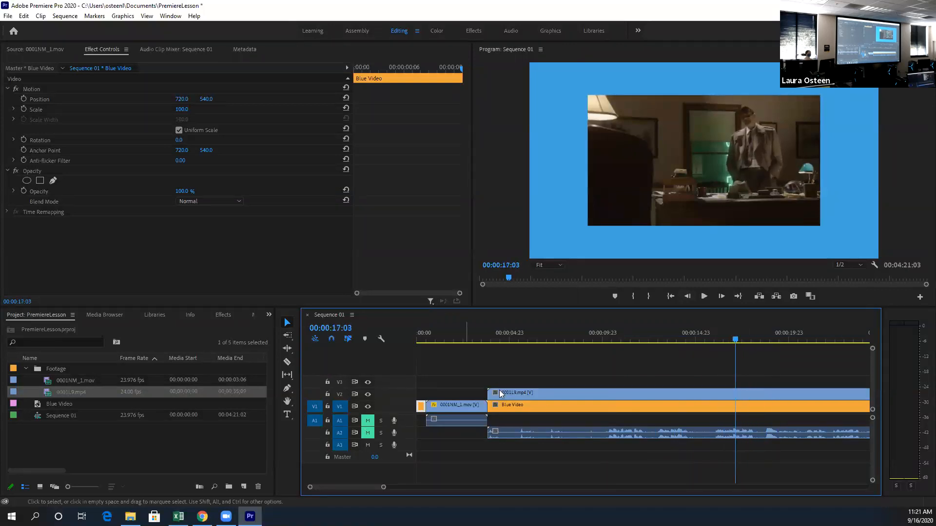
{"action": "key", "text": "c"}
{"action": "left_click", "coordinate": [735, 394]}
{"action": "key", "text": "v"}
{"action": "left_click", "coordinate": [659, 392]}
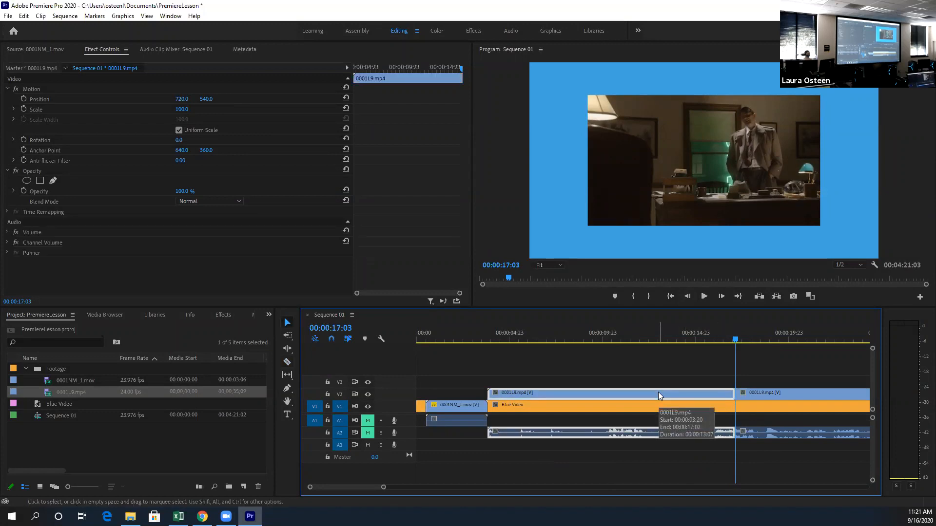
Step: Delete the first part of the split 0001L9.mp4 clip, and extend the remaining part's start back to about 7 seconds
{"action": "key", "text": "Delete"}
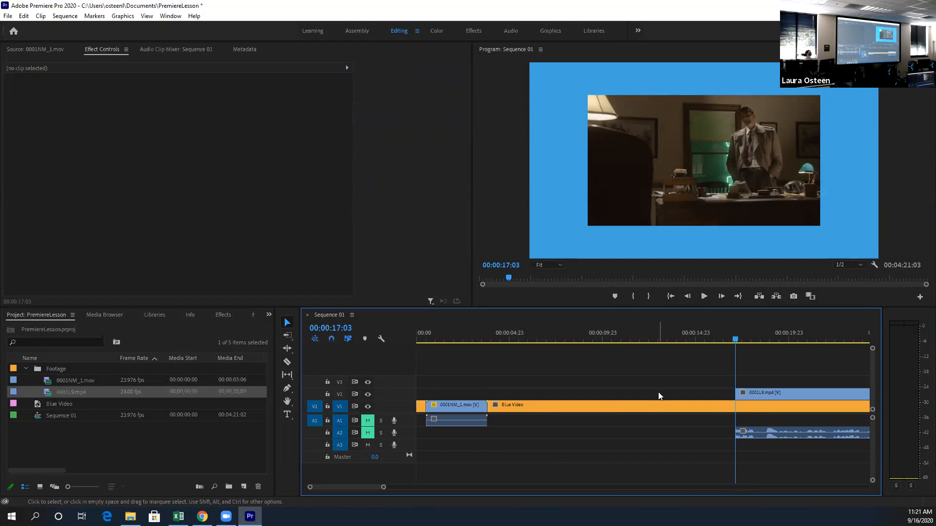
{"action": "left_click_drag", "start_coordinate": [736, 394], "coordinate": [594, 397]}
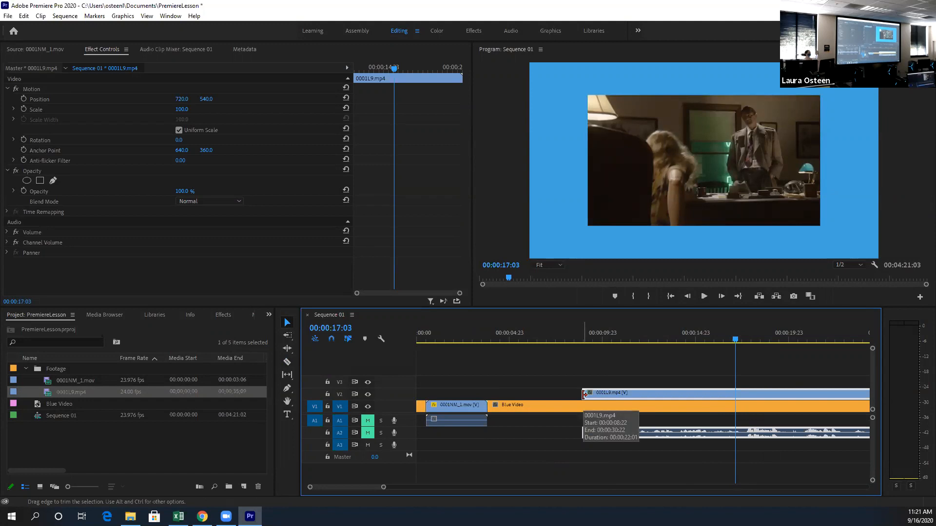
{"action": "left_click_drag", "start_coordinate": [584, 394], "coordinate": [551, 398]}
Step: Move the 0001L9.mp4 clip 00:00:01:22 earlier on track V2, and scrub the sequence to 00:00:01:17
{"action": "left_click_drag", "start_coordinate": [572, 339], "coordinate": [572, 349]}
{"action": "left_click", "coordinate": [565, 344]}
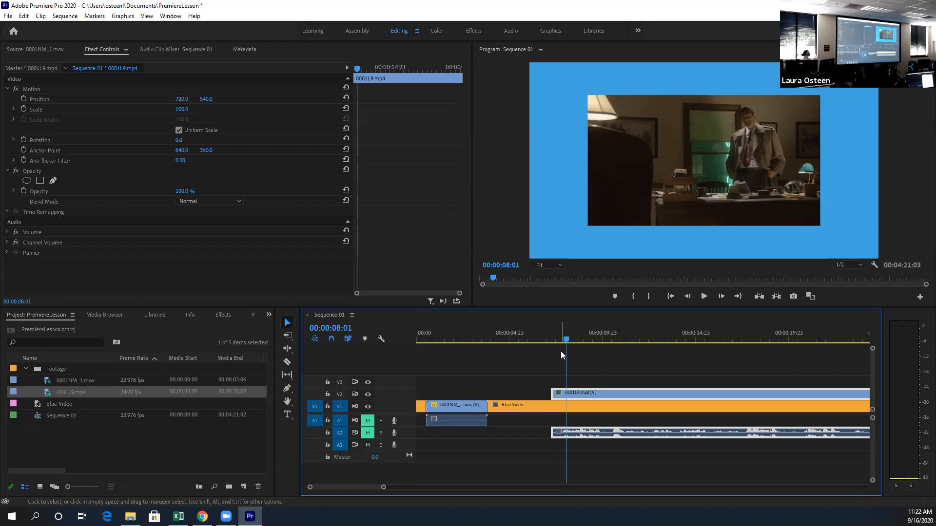
{"action": "left_click_drag", "start_coordinate": [608, 393], "coordinate": [566, 393]}
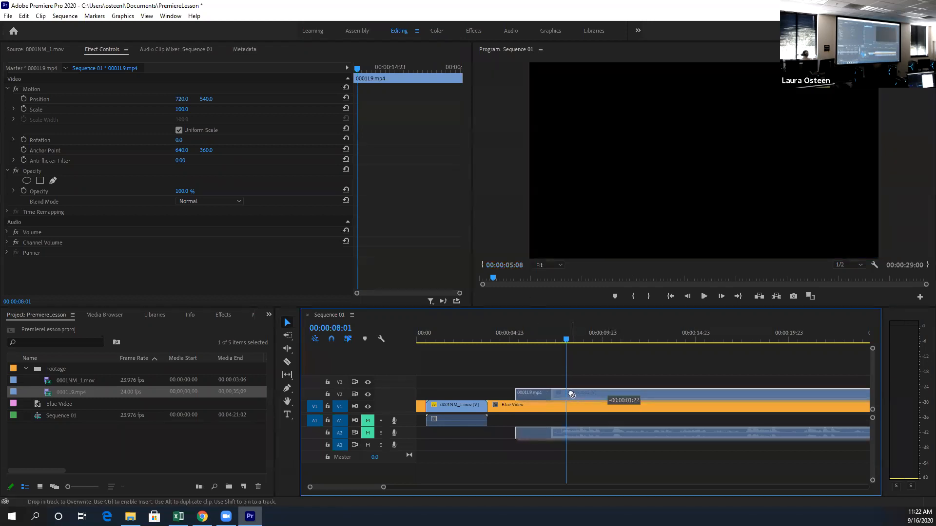
{"action": "left_click_drag", "start_coordinate": [563, 342], "coordinate": [448, 340]}
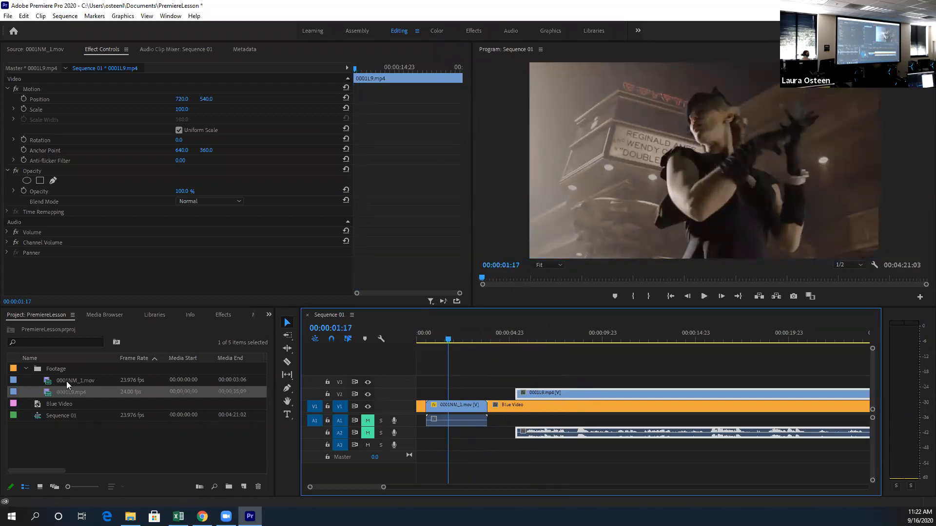
Step: Collapse the project's Footage bin, and switch to File Explorer to view the EX 2 - Double Identity footage folder
{"action": "left_click", "coordinate": [26, 369]}
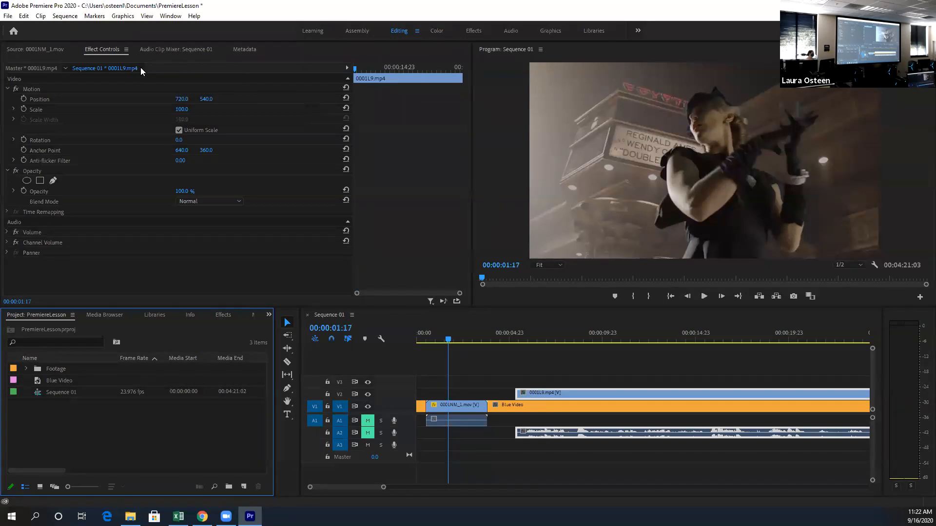
{"action": "key", "text": "alt+Tab"}
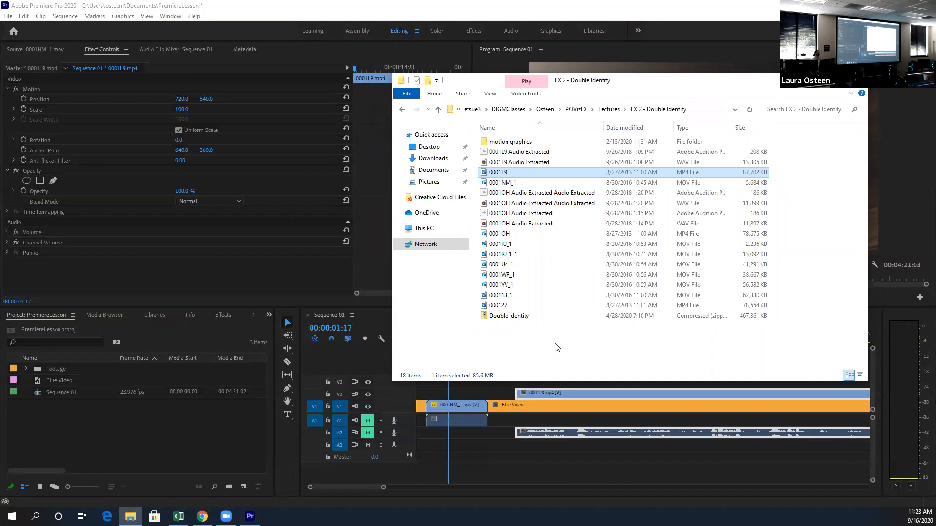
Step: Search the effects for "flip", and apply Horizontal Flip and Vertical Flip to the 0001NM_1.mov clip
{"action": "left_click", "coordinate": [223, 315]}
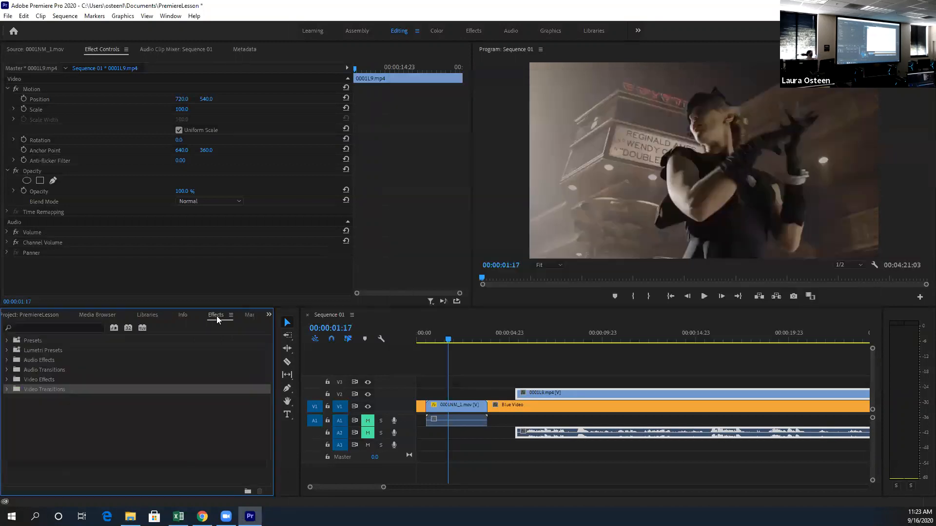
{"action": "left_click", "coordinate": [25, 325]}
{"action": "type", "text": "flip"}
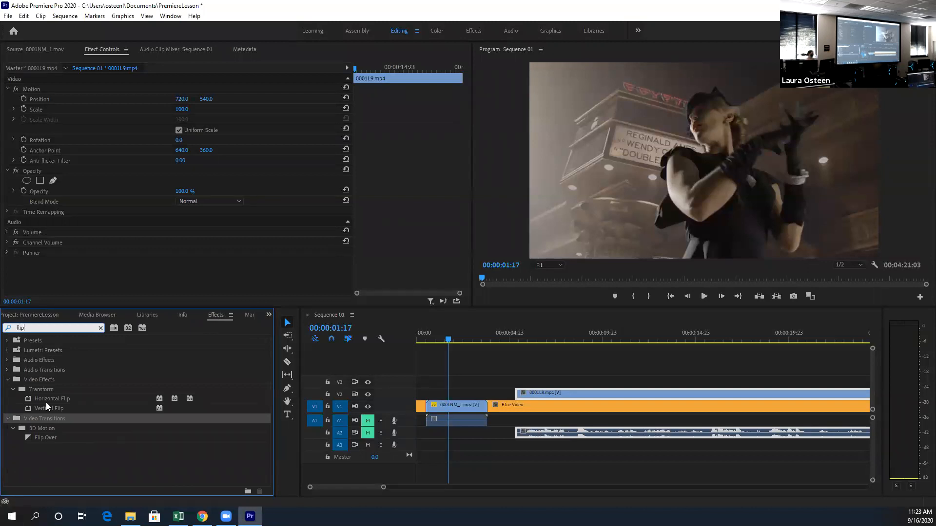
{"action": "left_click_drag", "start_coordinate": [49, 399], "coordinate": [463, 408]}
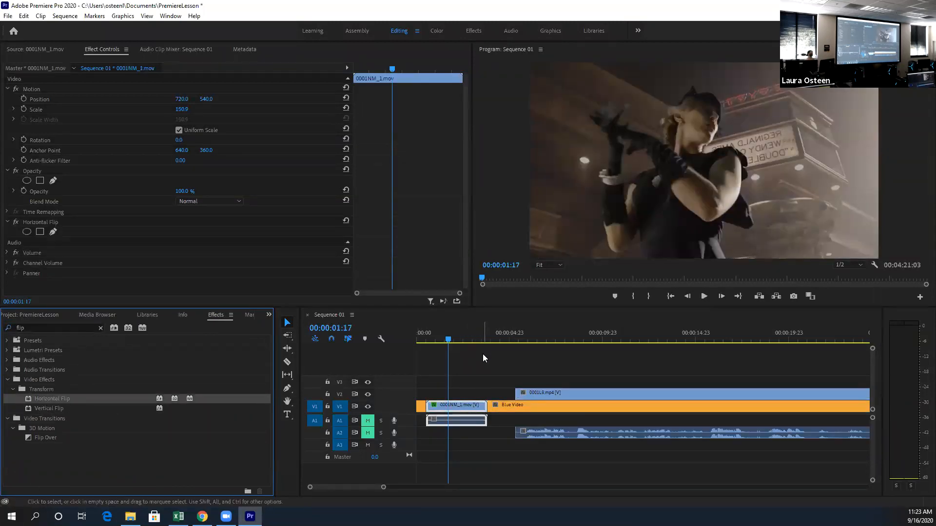
{"action": "left_click_drag", "start_coordinate": [45, 409], "coordinate": [473, 407]}
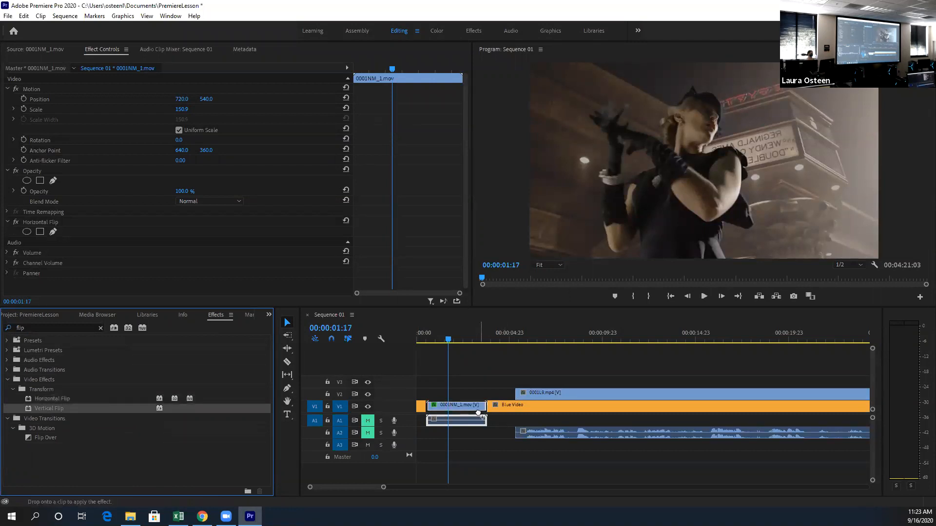
Step: Undo the flip effects on the 0001NM_1.mov clip, and clear the effects search
{"action": "key", "text": "ctrl+z"}
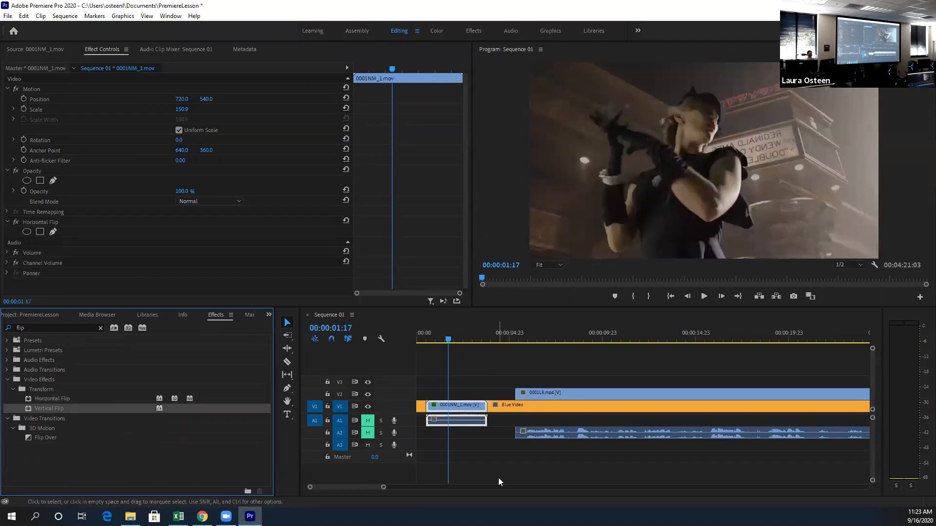
{"action": "key", "text": "ctrl+z"}
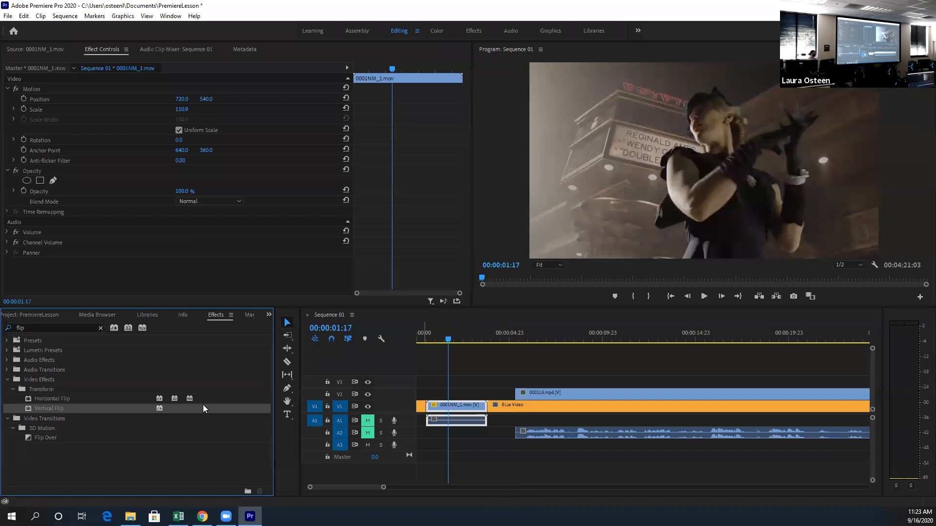
{"action": "left_click", "coordinate": [100, 328]}
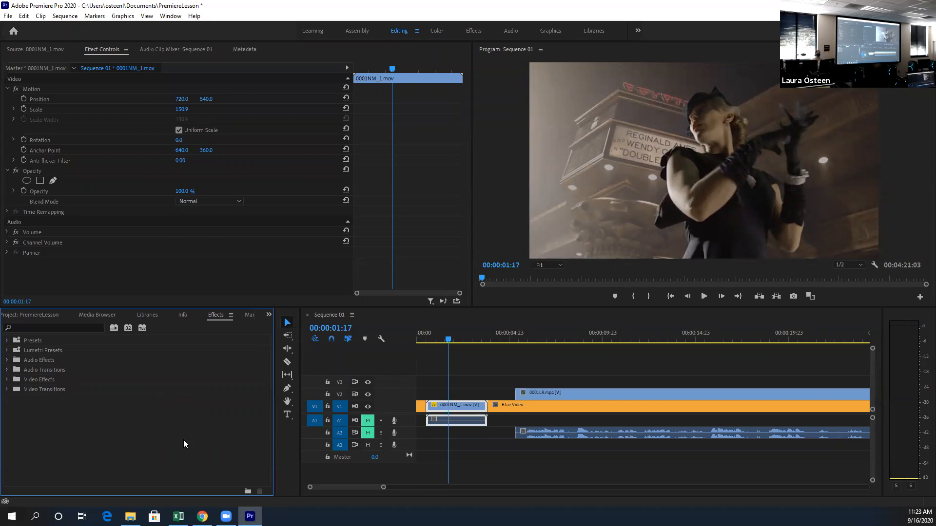
Step: Unmute audio track A2, scrub from 0001NM_1.mov through the 0001L9.mp4 clip to 00:00:15:18, and mute A2 again
{"action": "left_click", "coordinate": [368, 433]}
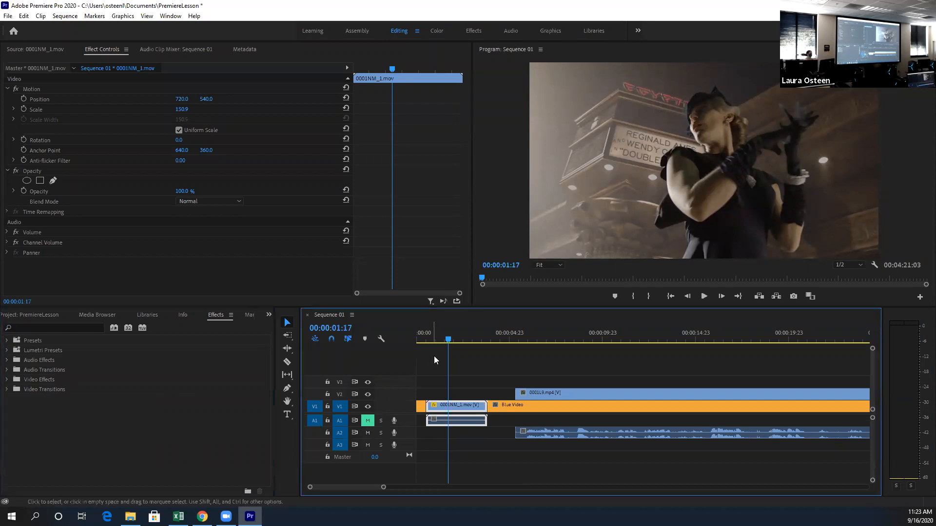
{"action": "left_click_drag", "start_coordinate": [451, 339], "coordinate": [711, 372]}
{"action": "left_click", "coordinate": [368, 433]}
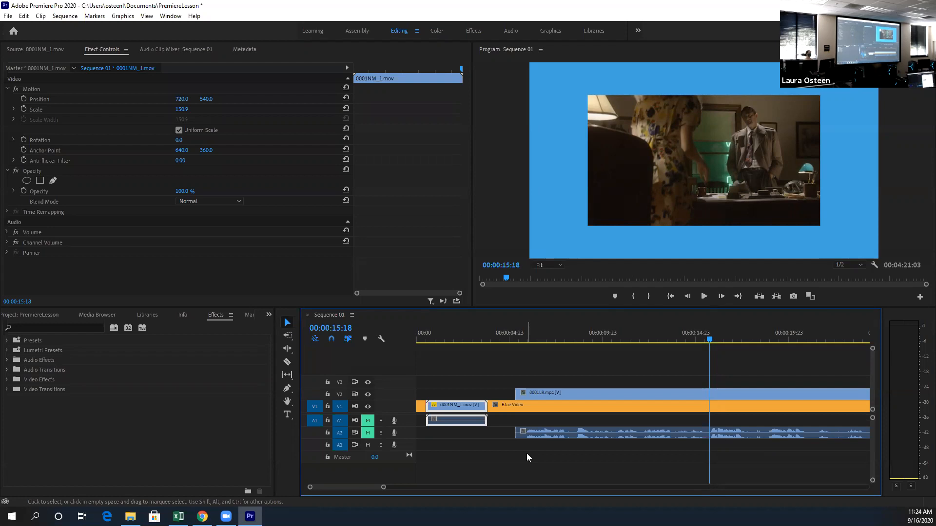
Step: Select the long Blue Video clip on V1, and preview the sequence at 00:00:04:08, 00:00:02:18, 00:00:02:08 and 00:00:01:12
{"action": "left_click", "coordinate": [526, 406]}
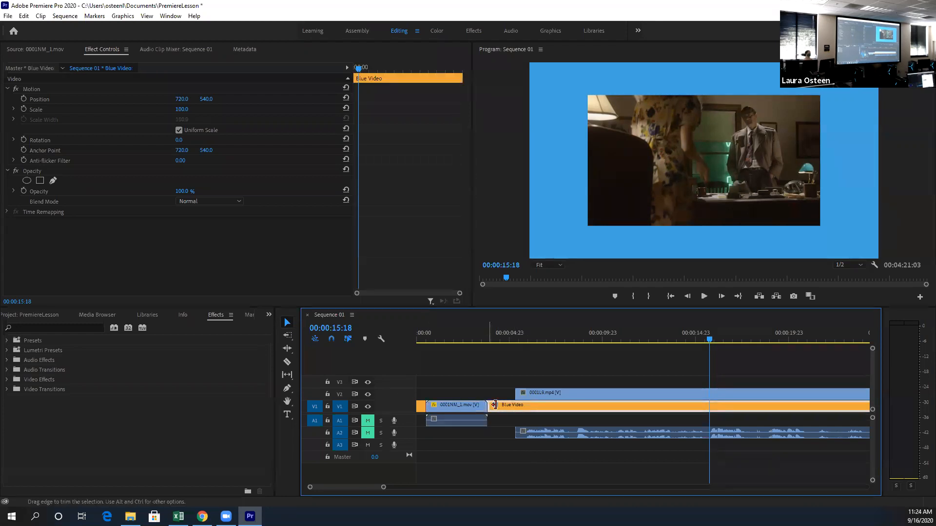
{"action": "left_click", "coordinate": [496, 337]}
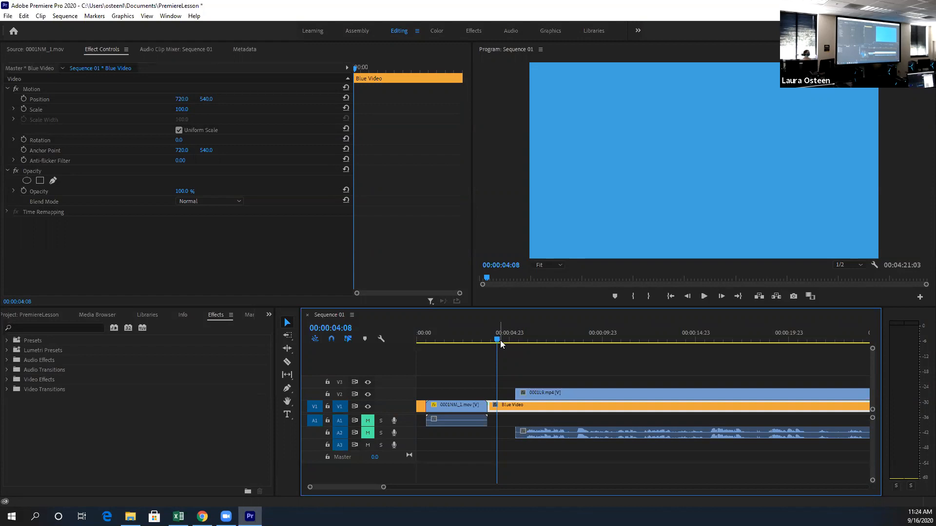
{"action": "left_click", "coordinate": [468, 337]}
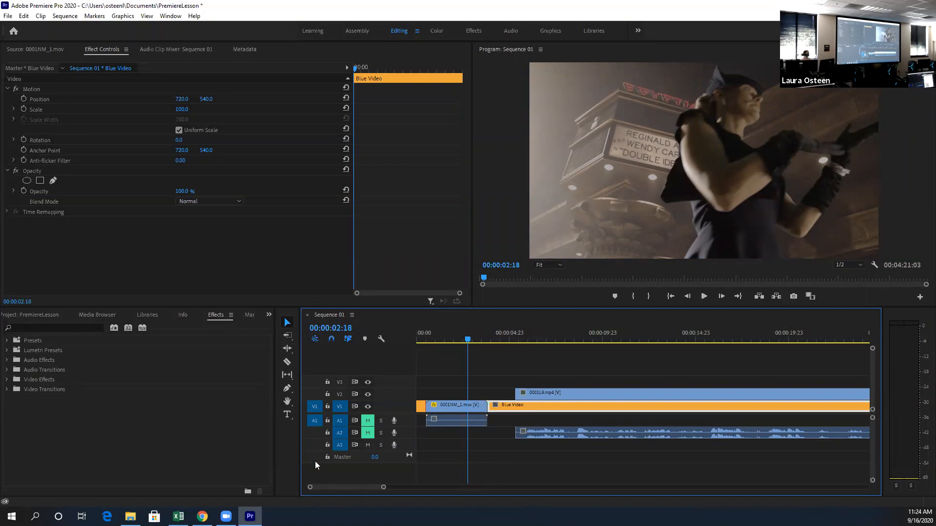
{"action": "left_click", "coordinate": [195, 444]}
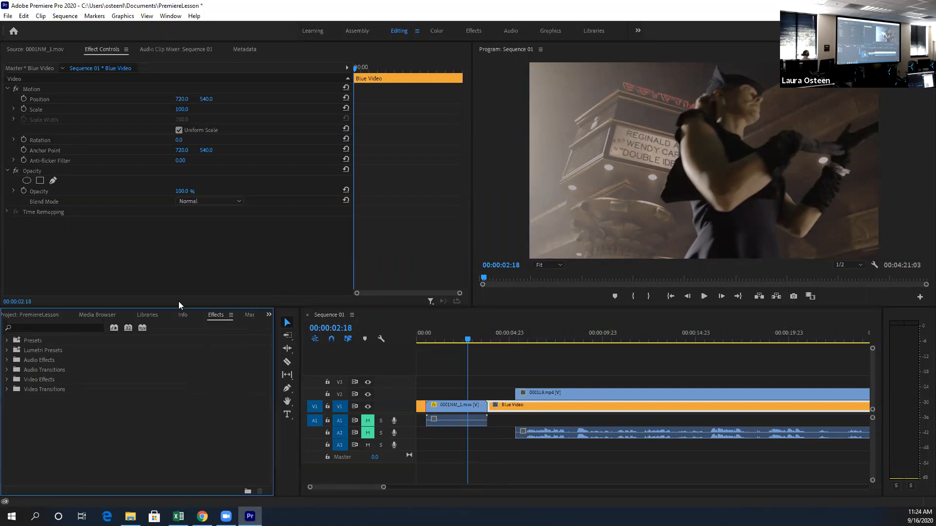
{"action": "left_click", "coordinate": [498, 152]}
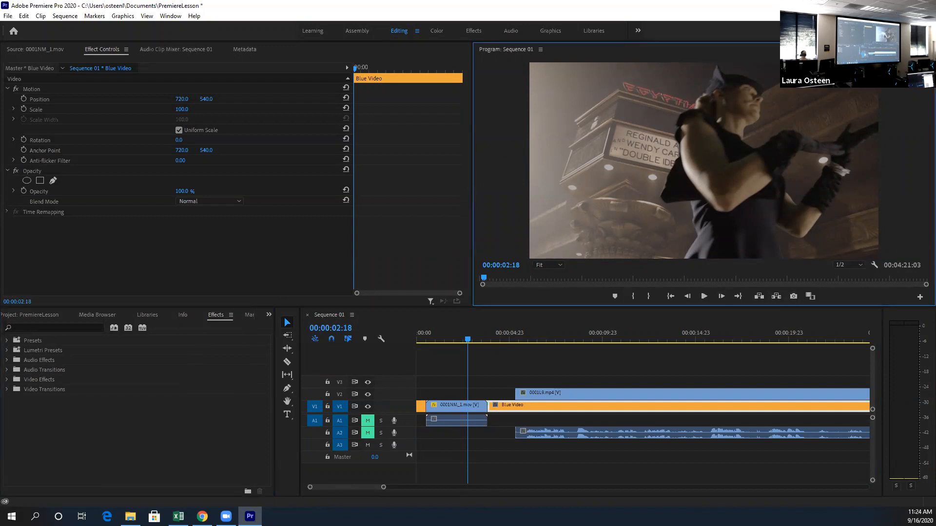
{"action": "left_click", "coordinate": [460, 340]}
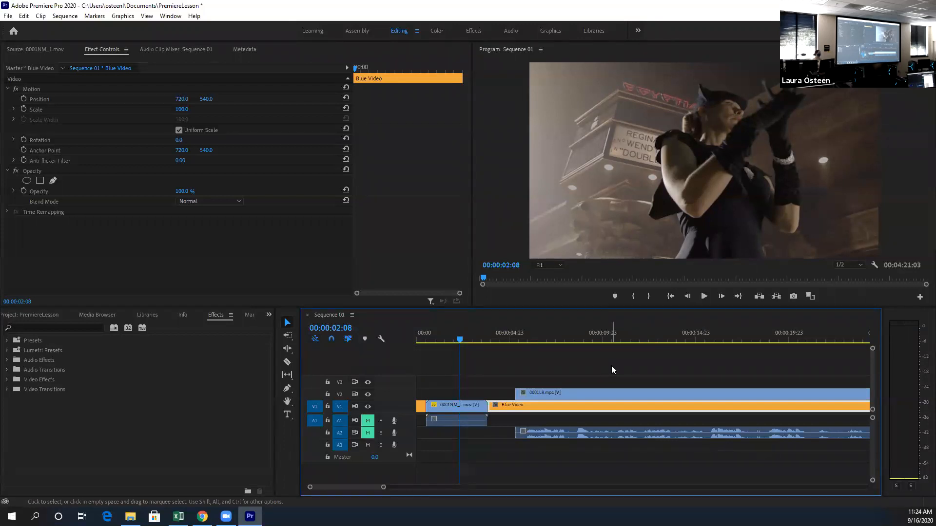
{"action": "left_click", "coordinate": [445, 335]}
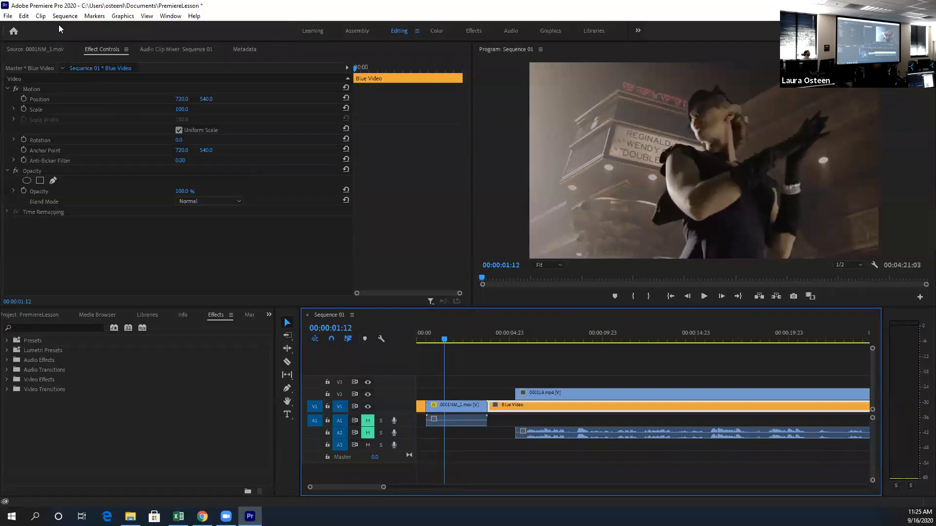
Step: Open the media export settings for Sequence 01, set the format to H.264, and close them without exporting
{"action": "left_click", "coordinate": [8, 16]}
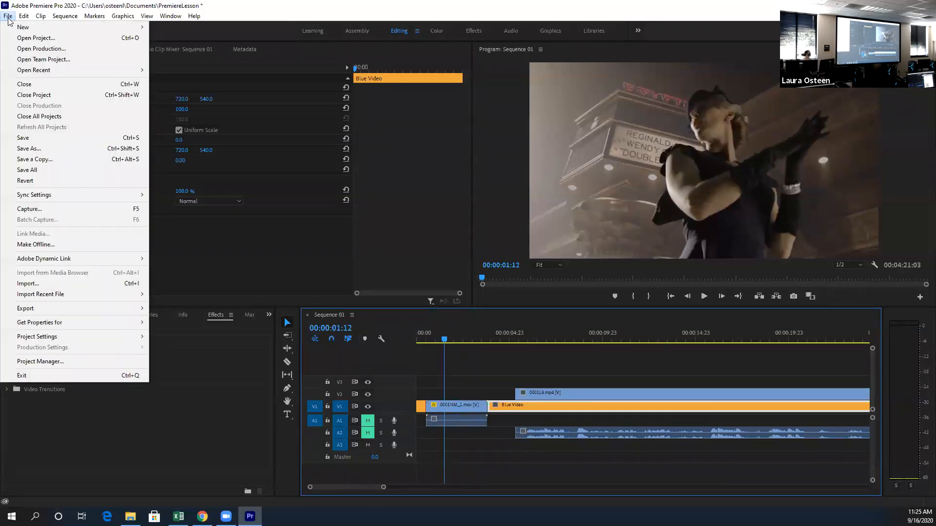
{"action": "mouse_move", "coordinate": [64, 310]}
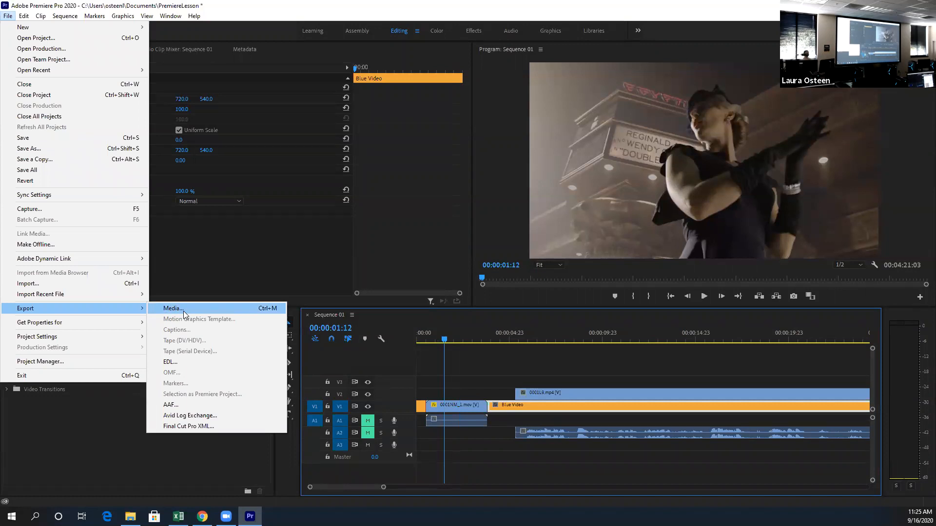
{"action": "left_click", "coordinate": [241, 309]}
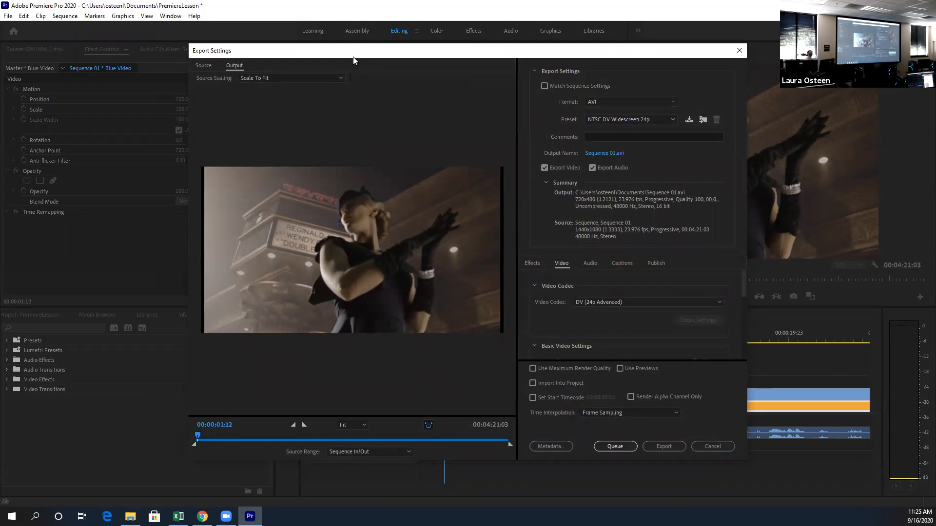
{"action": "left_click", "coordinate": [605, 102]}
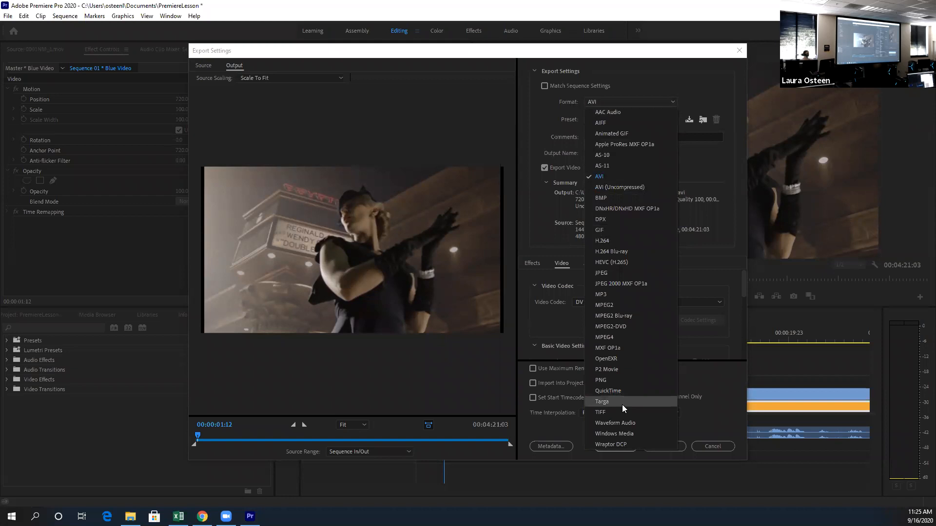
{"action": "left_click", "coordinate": [614, 243]}
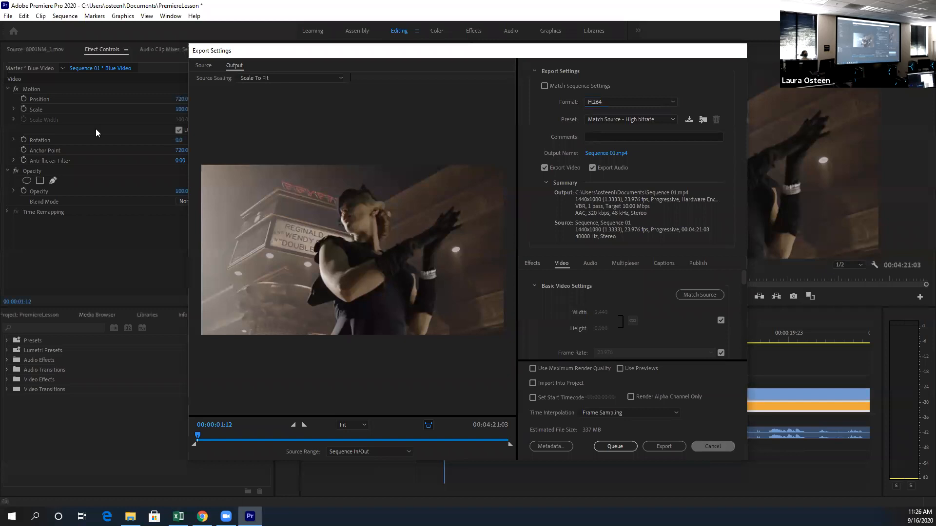
{"action": "left_click", "coordinate": [719, 448]}
Step: Reopen the media export settings for Sequence 01, and set the output file to PremiereLesson1.mp4 in the Documents folder
{"action": "left_click", "coordinate": [8, 15]}
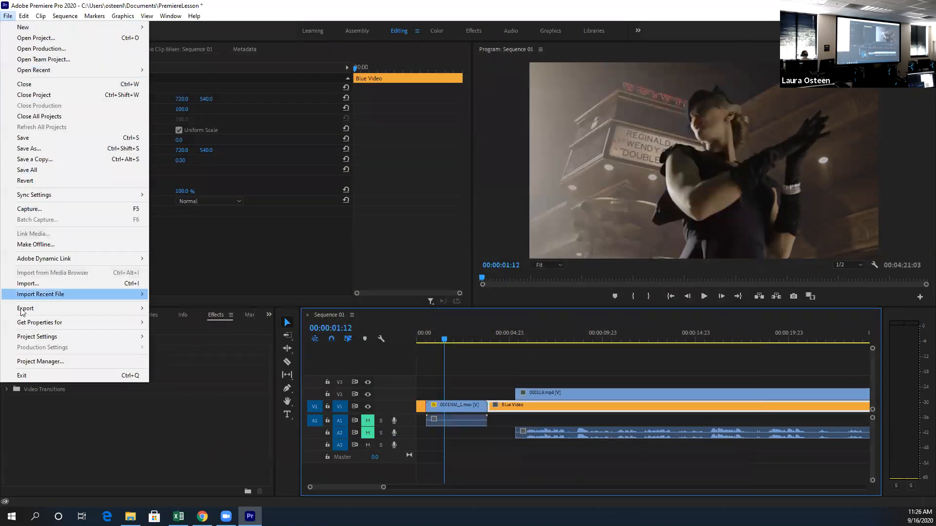
{"action": "mouse_move", "coordinate": [28, 312]}
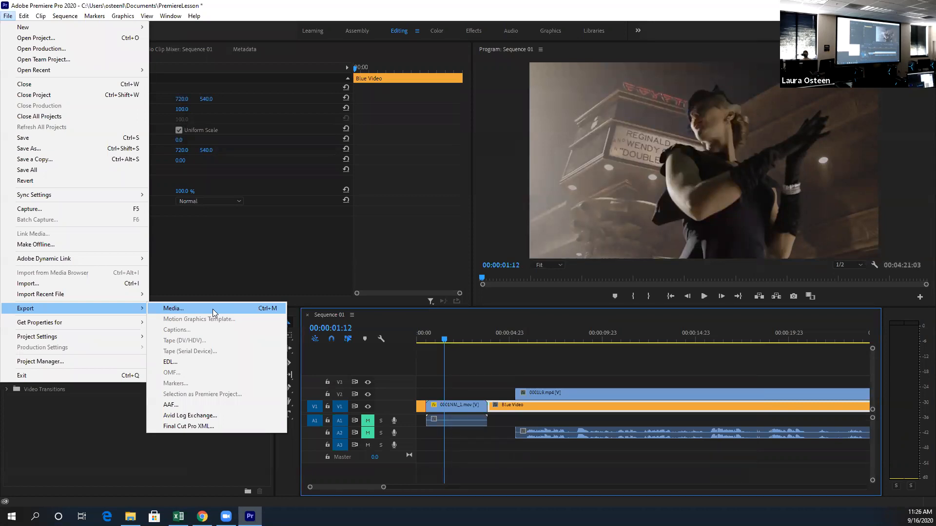
{"action": "left_click", "coordinate": [213, 309]}
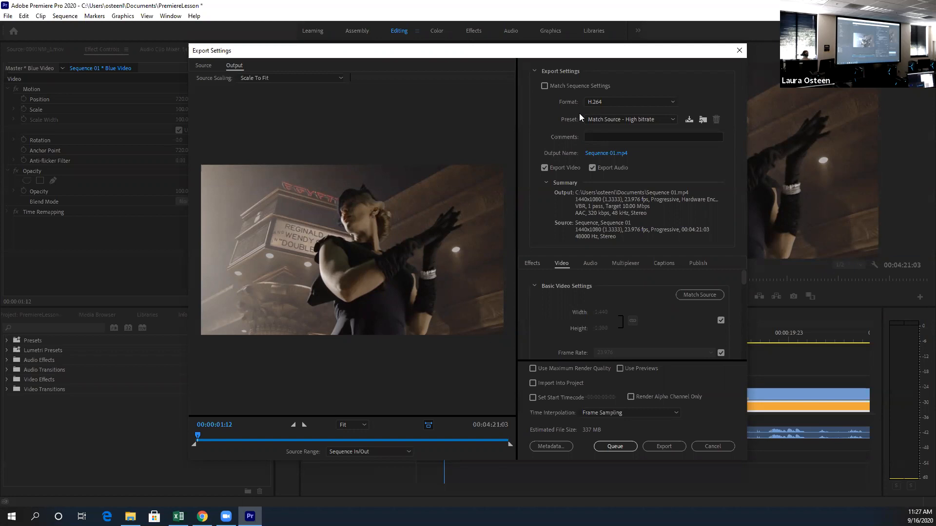
{"action": "left_click", "coordinate": [598, 155]}
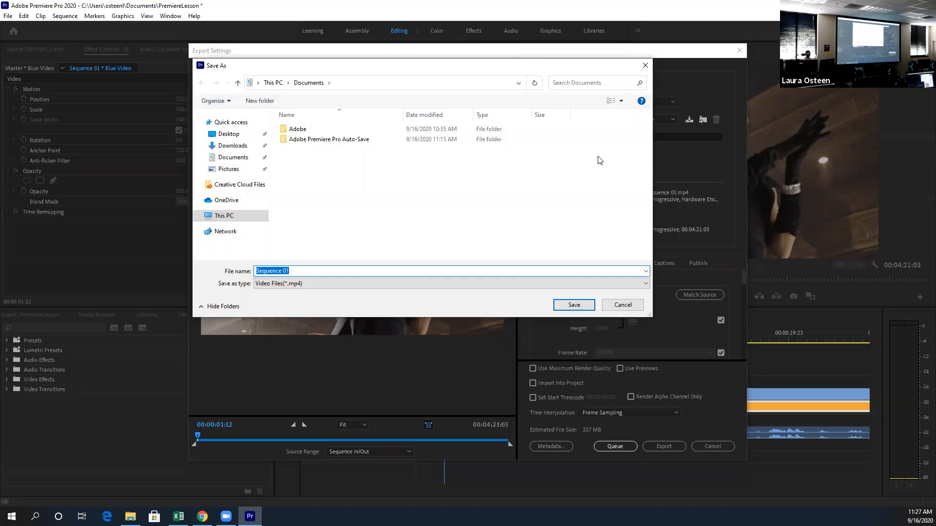
{"action": "type", "text": "Premiere"}
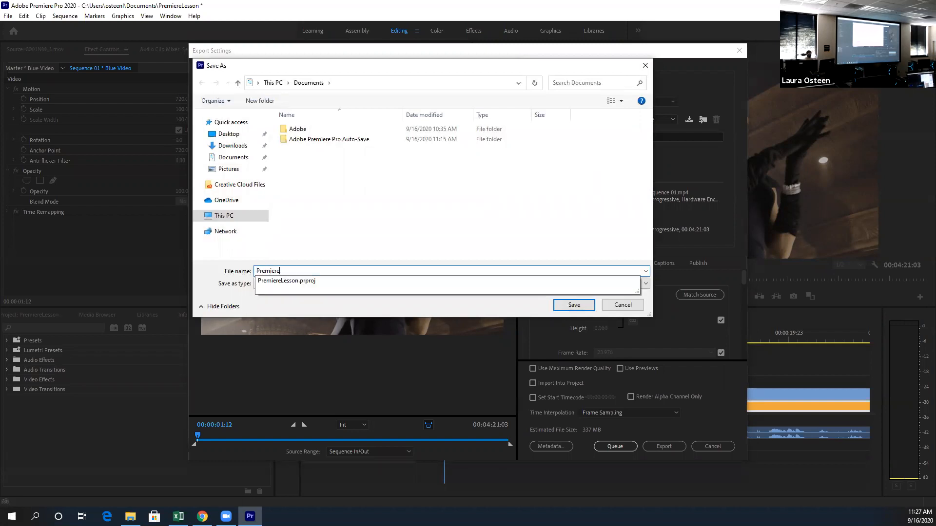
{"action": "type", "text": "Lesson1"}
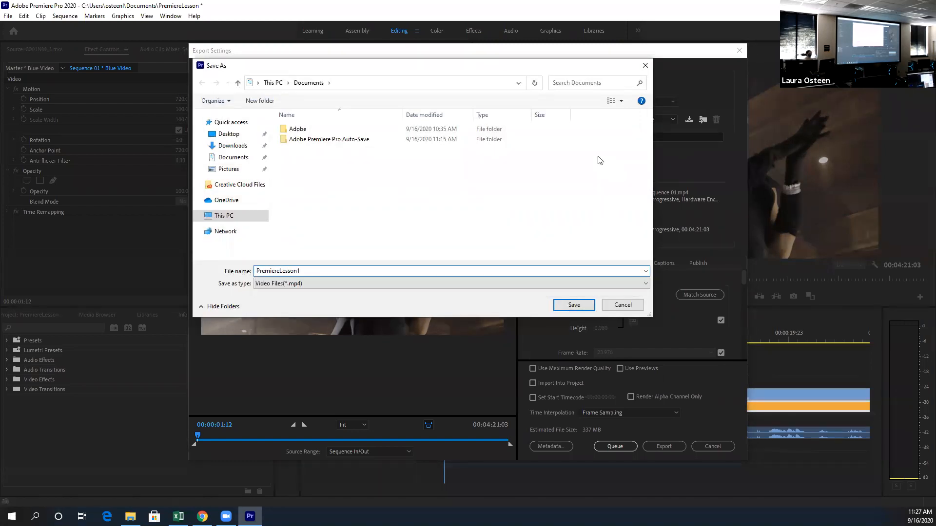
{"action": "left_click", "coordinate": [571, 305]}
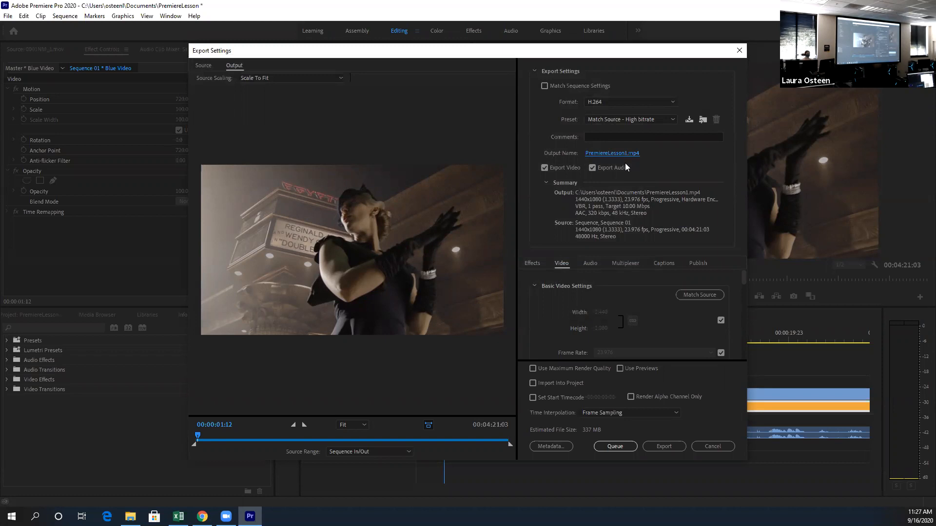
Step: Turn audio export off and back on, and do the same for video export
{"action": "left_click", "coordinate": [593, 168]}
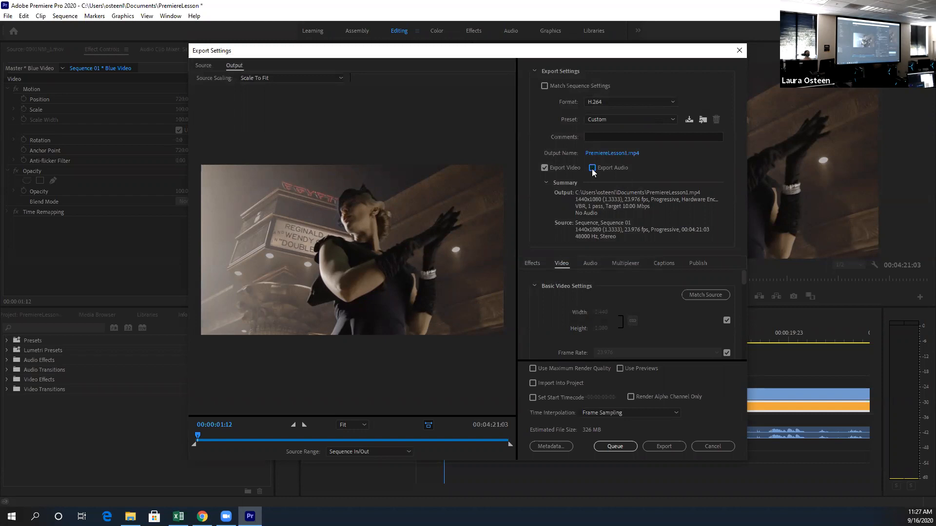
{"action": "left_click", "coordinate": [593, 169]}
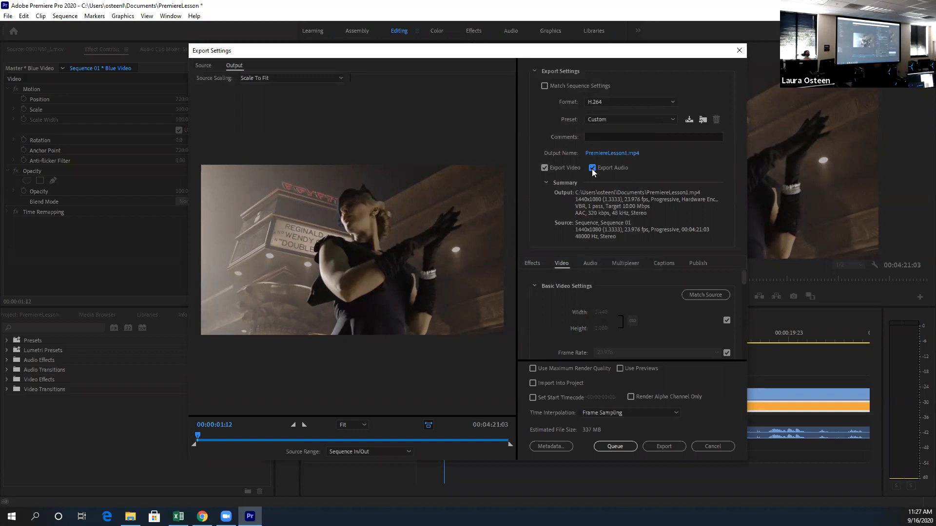
{"action": "left_click", "coordinate": [545, 168]}
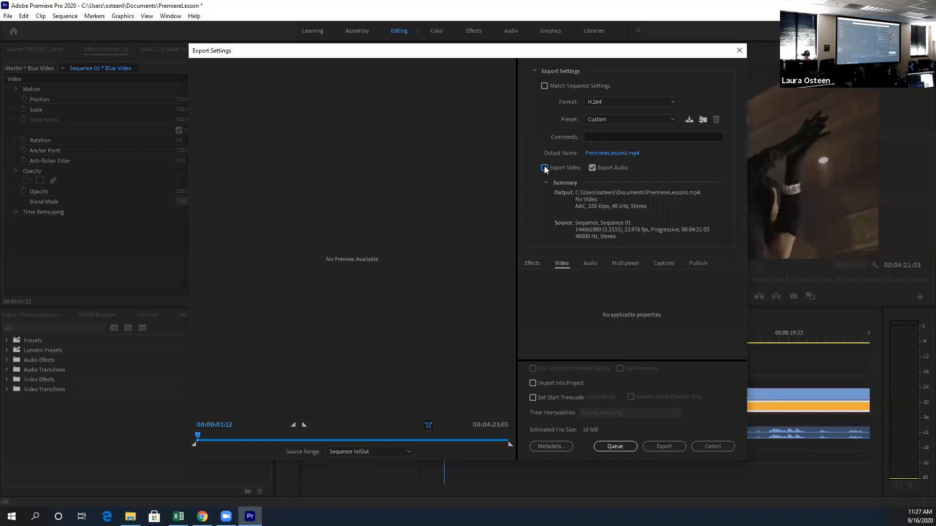
{"action": "left_click", "coordinate": [545, 168]}
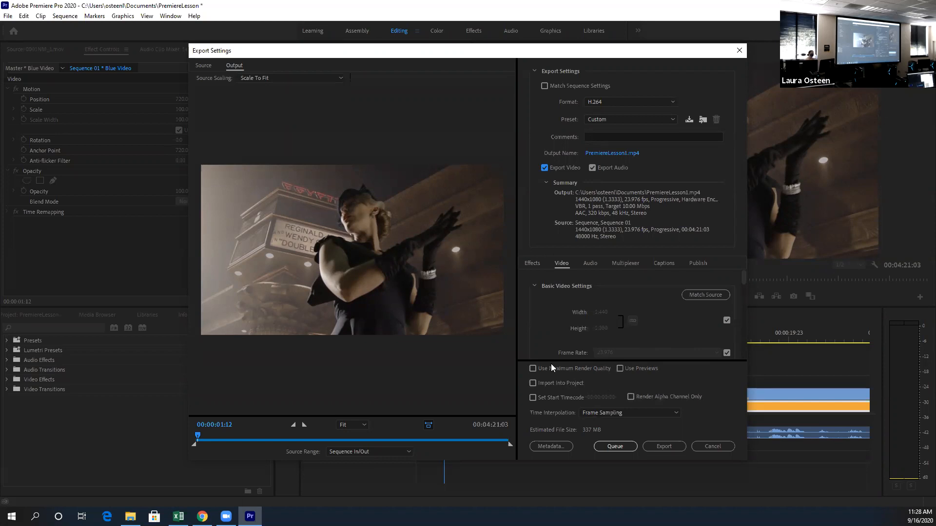
Step: Enable maximum render quality and export Sequence 01 to PremiereLesson1.mp4
{"action": "left_click", "coordinate": [537, 368]}
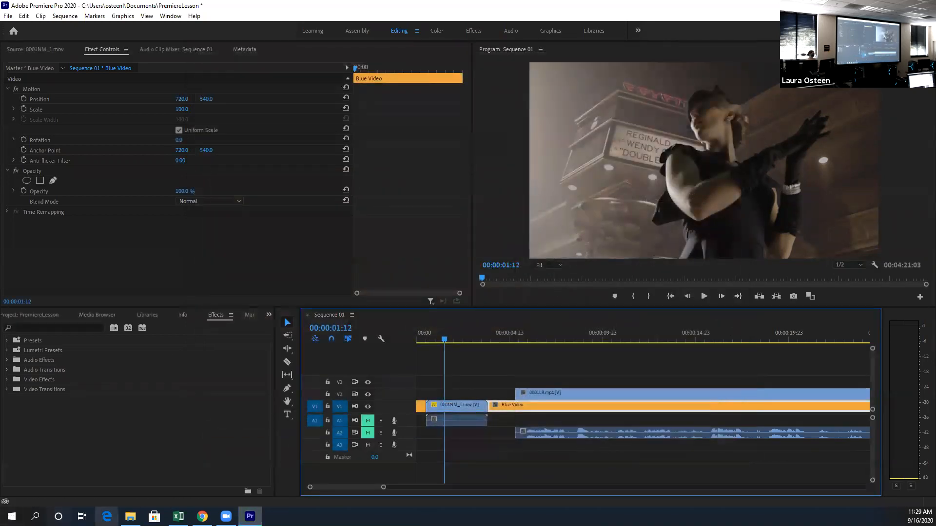
Step: Switch to File Explorer and select the exported PremiereLesson1 MP4 file in the Documents folder
{"action": "left_click", "coordinate": [130, 516]}
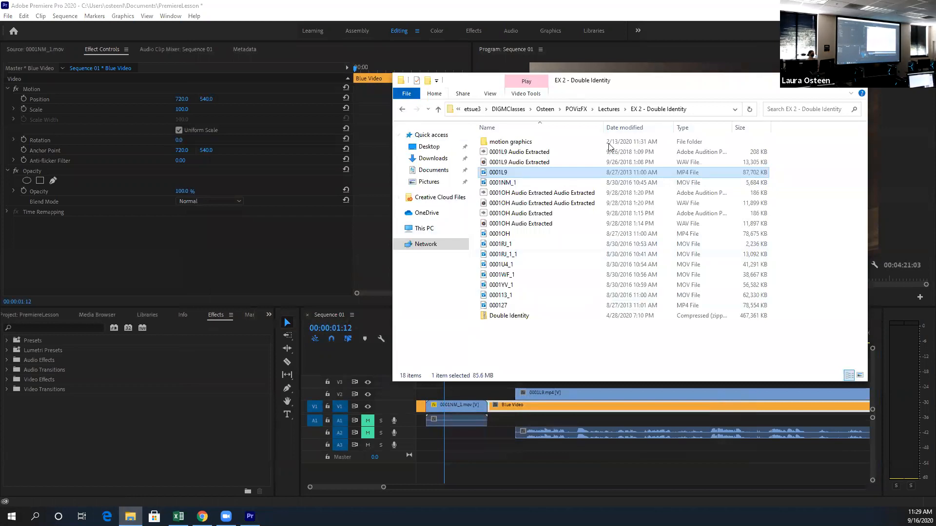
{"action": "left_click", "coordinate": [432, 171]}
{"action": "left_click", "coordinate": [507, 184]}
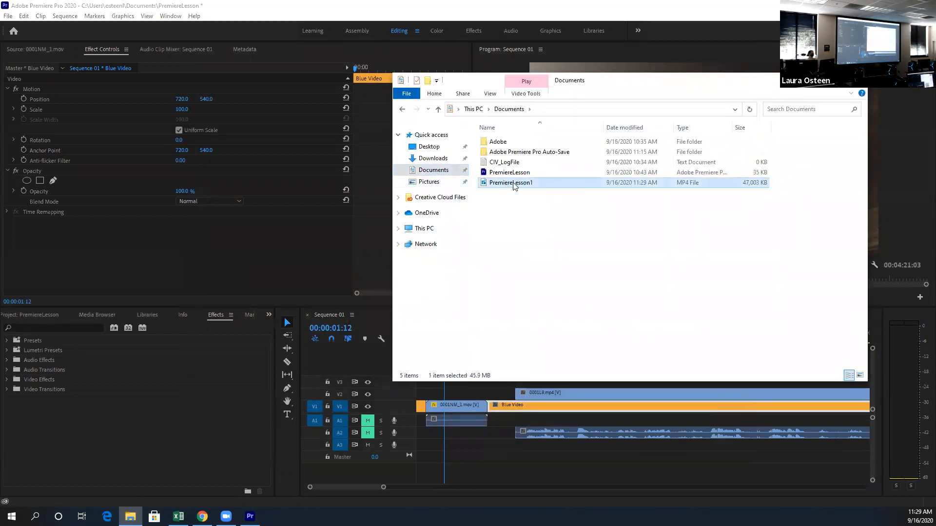